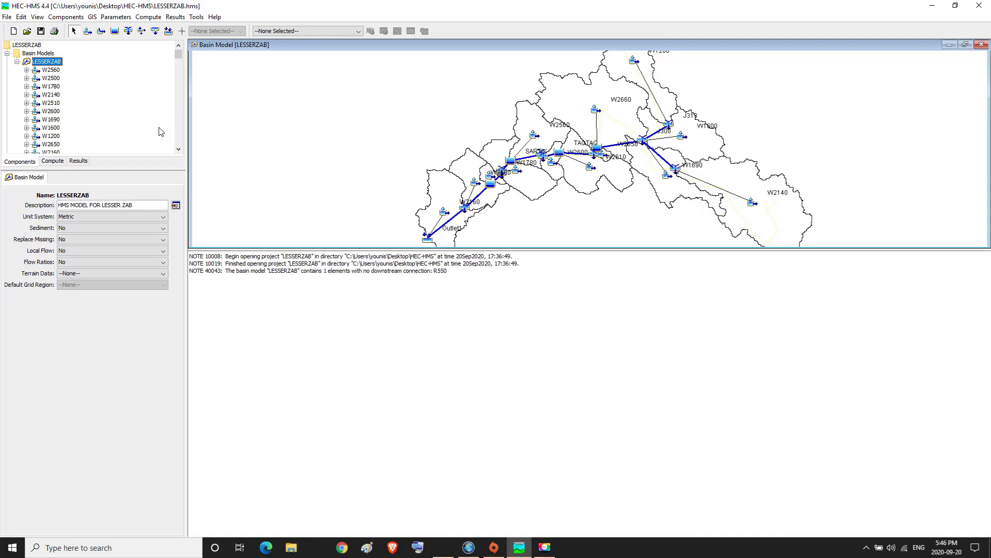
- Review the loss, transform and baseflow parameters of subbasin W2560
click(50, 70)
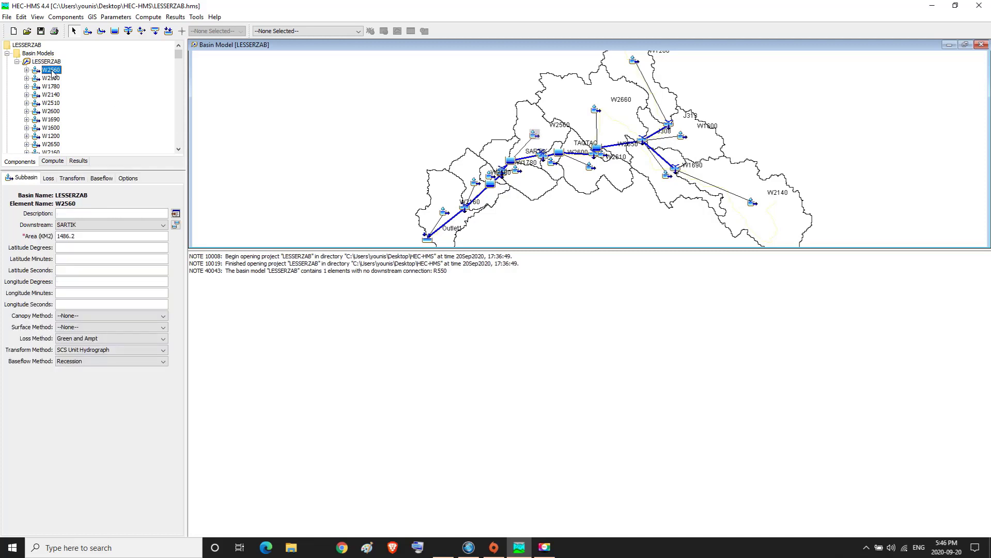
click(51, 179)
click(65, 178)
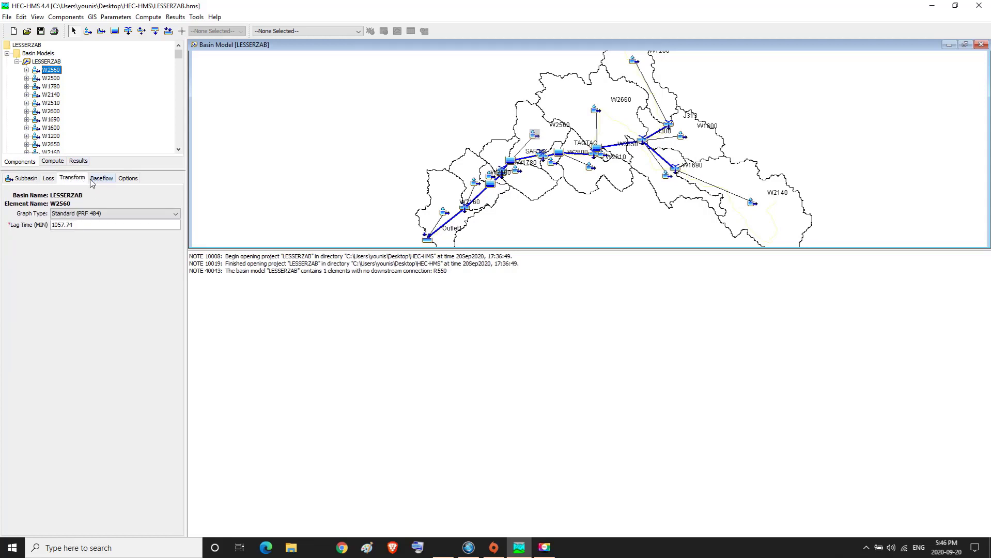
click(102, 178)
- Review the settings of the DIBBIS, SARTIK, TAQTAQ and DOKAN reservoirs in the basin model
mouse_move(177, 58)
mouse_down()
mouse_move(178, 83)
mouse_move(180, 69)
mouse_up()
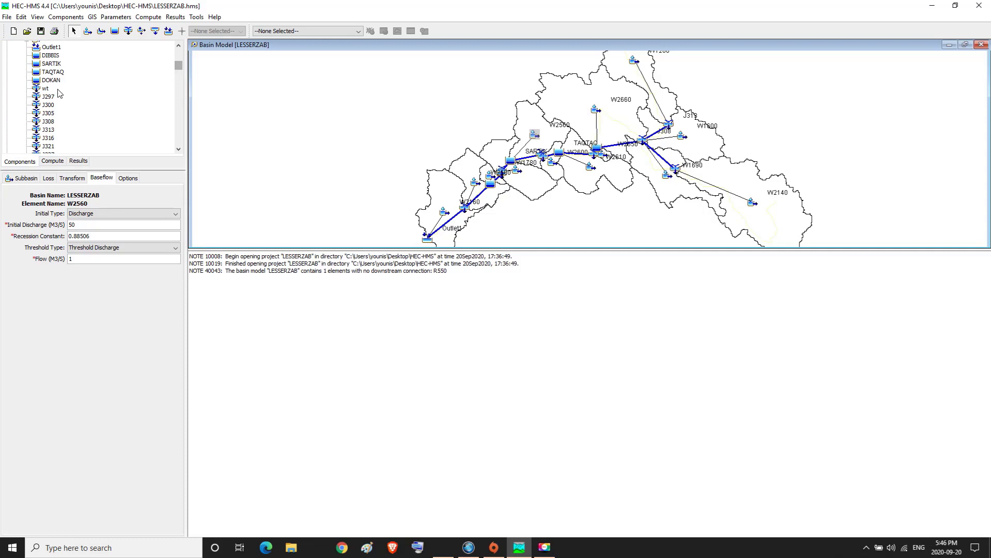
click(51, 57)
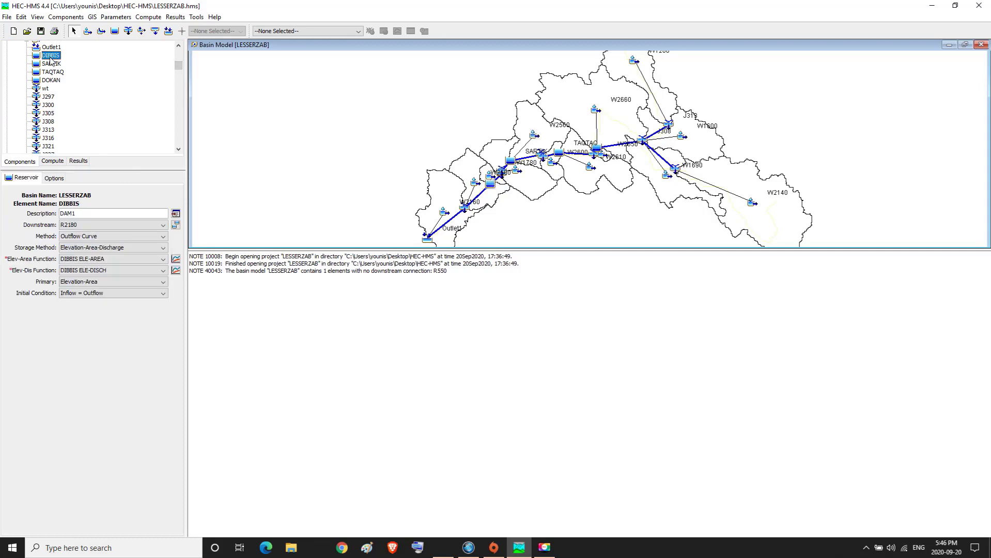
click(51, 63)
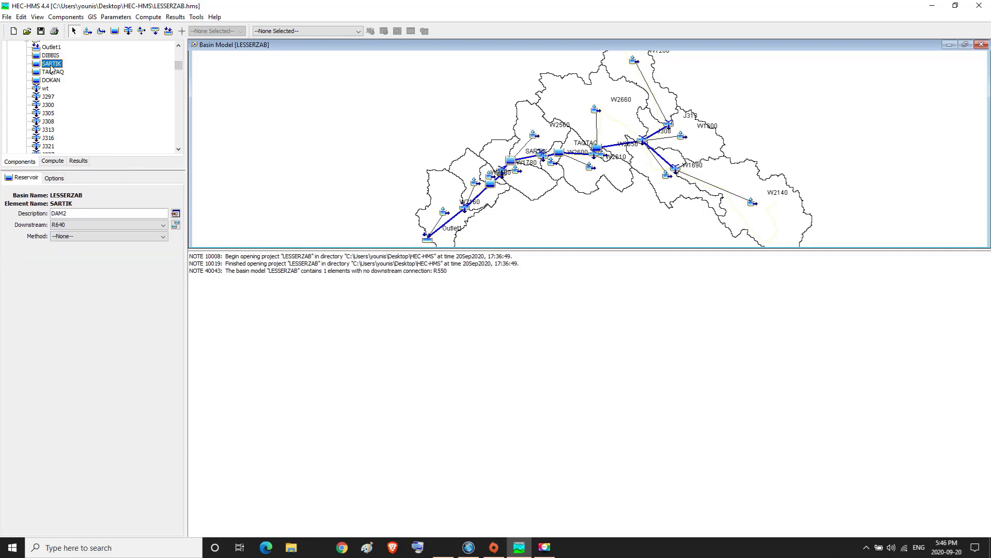
click(53, 73)
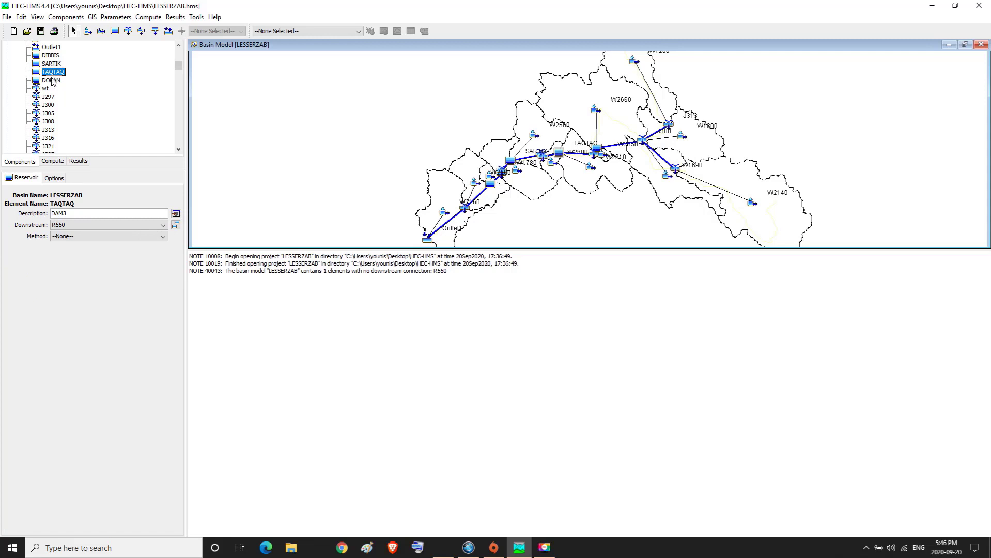
click(53, 82)
- Inspect the wt junction and the settings of reach R510
click(51, 96)
click(48, 89)
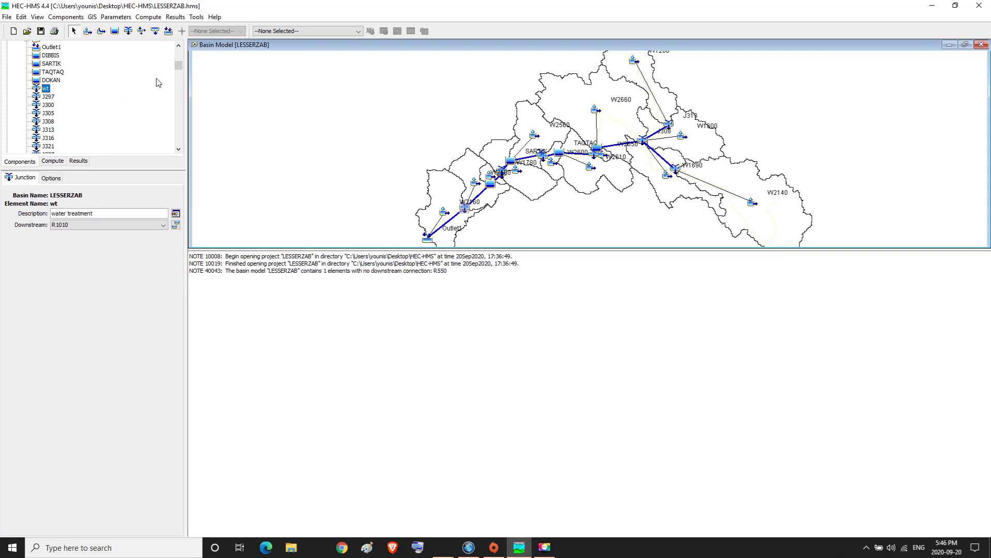
drag(177, 66, 179, 75)
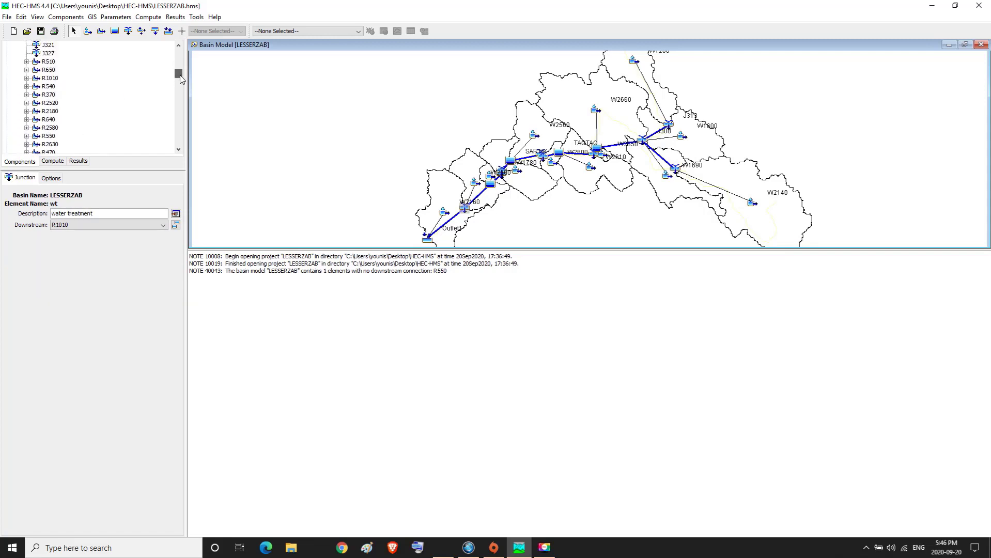
click(50, 62)
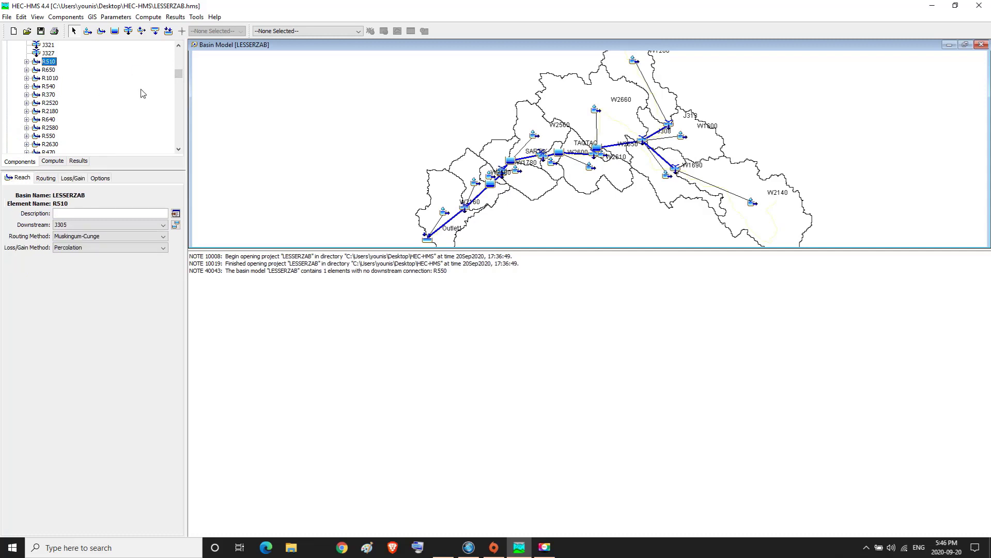
- Examine precipitation gage p351431's time-series table, graph and gage settings, and collapse the precipitation gages folder
drag(177, 76, 181, 84)
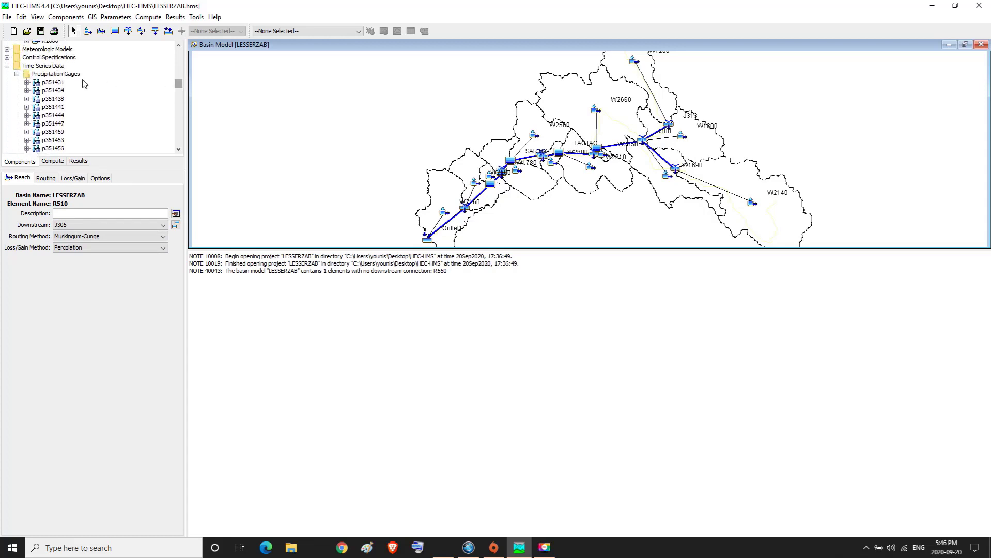
click(47, 82)
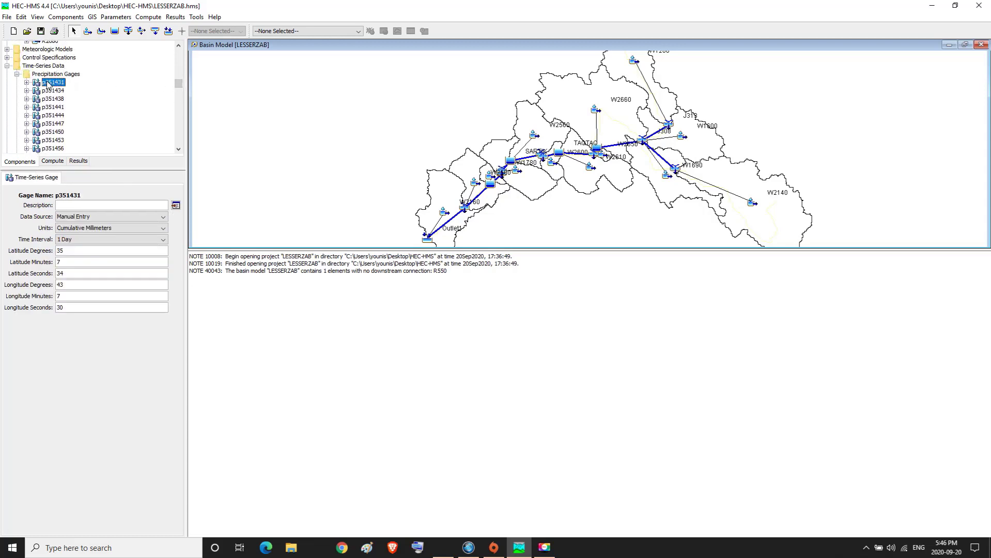
click(27, 83)
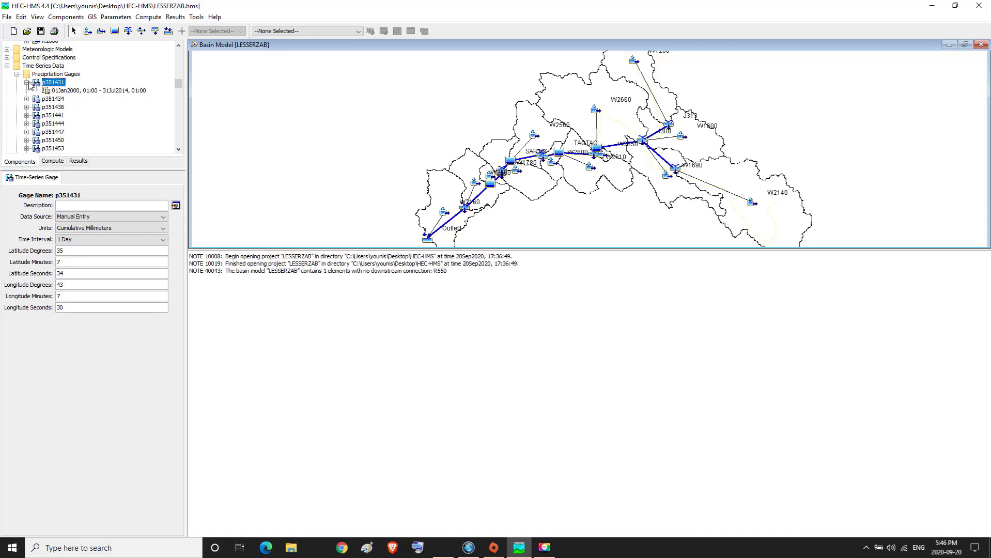
click(71, 91)
click(109, 179)
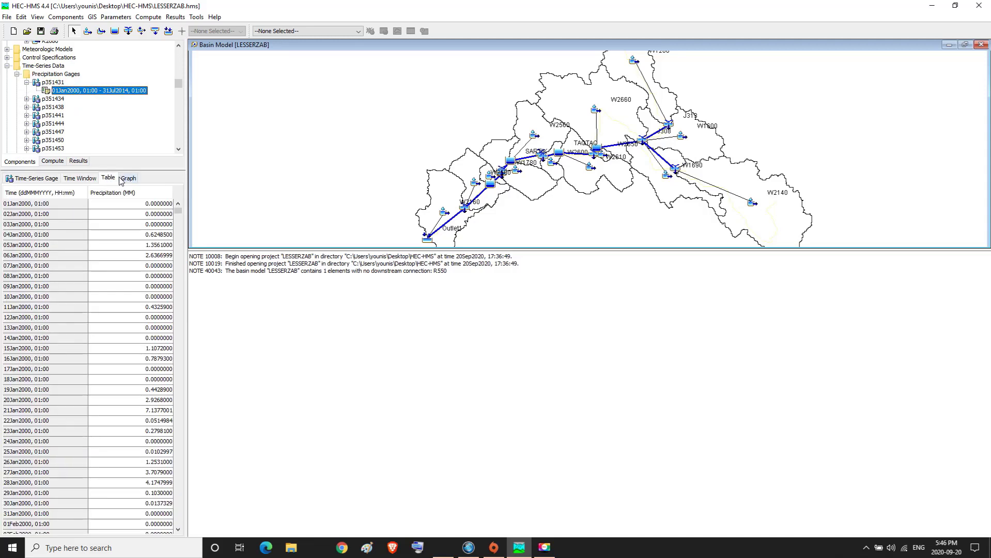
click(129, 178)
click(34, 178)
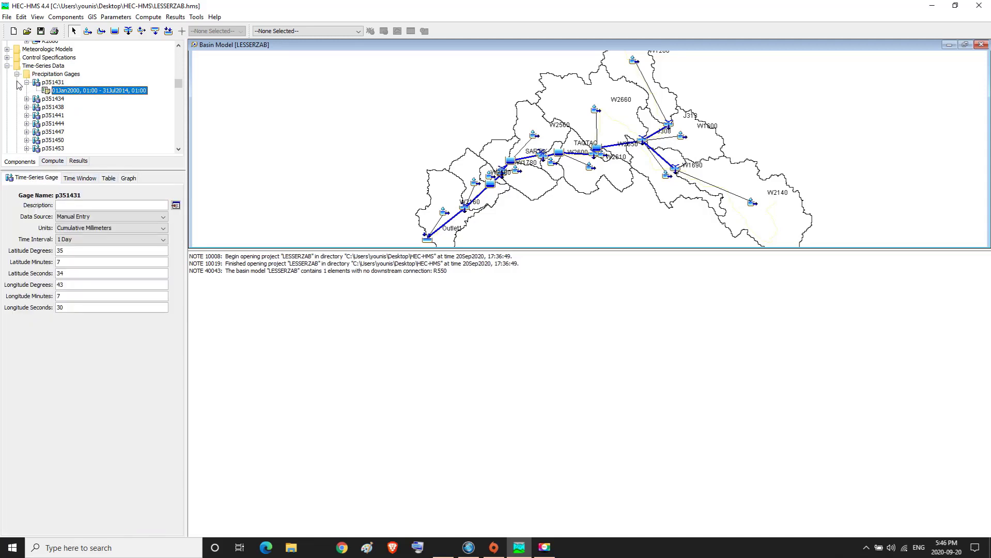
click(16, 75)
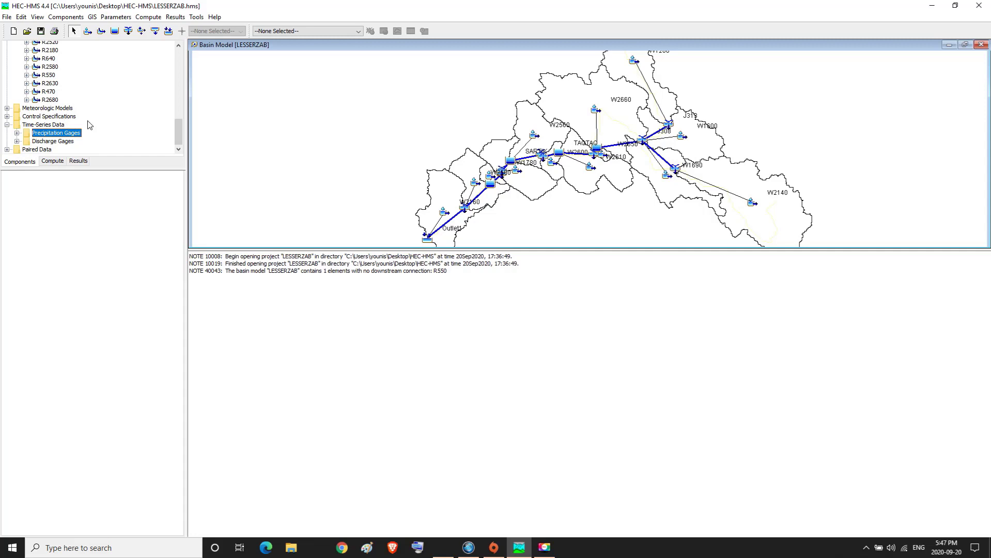
- Open the HMS RUN_control control specifications and set the description to HMS RUN, start date to 01Jan2003 and start time to 01:00
click(47, 117)
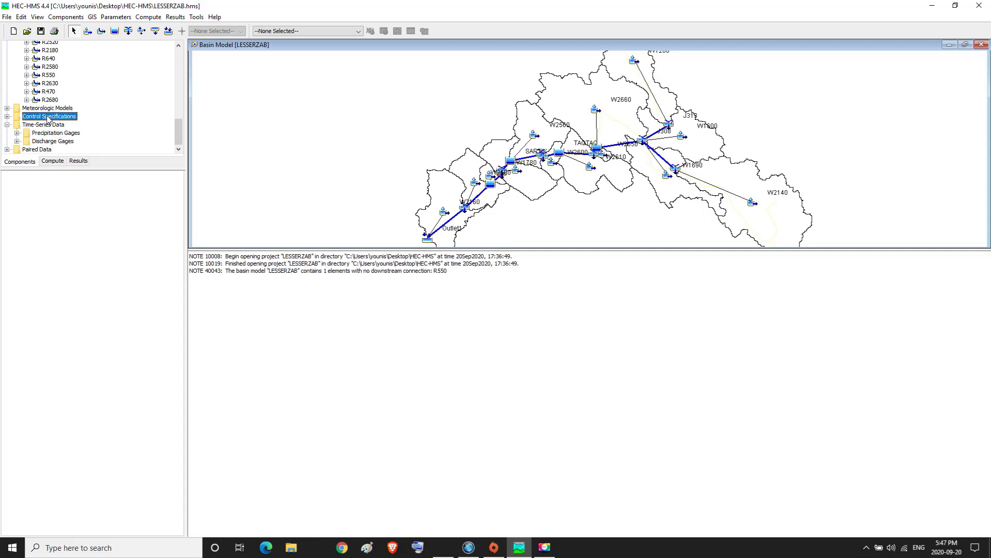
click(6, 117)
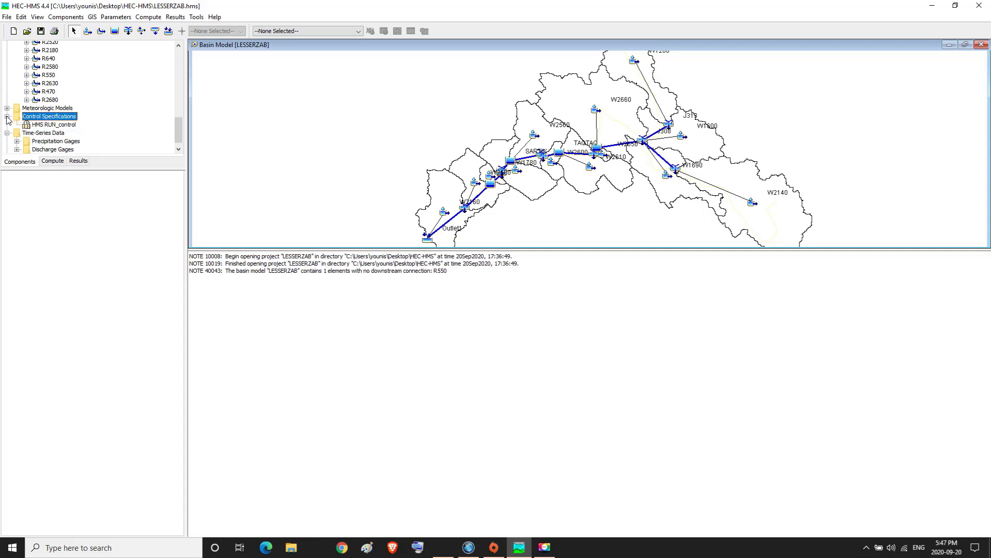
click(42, 125)
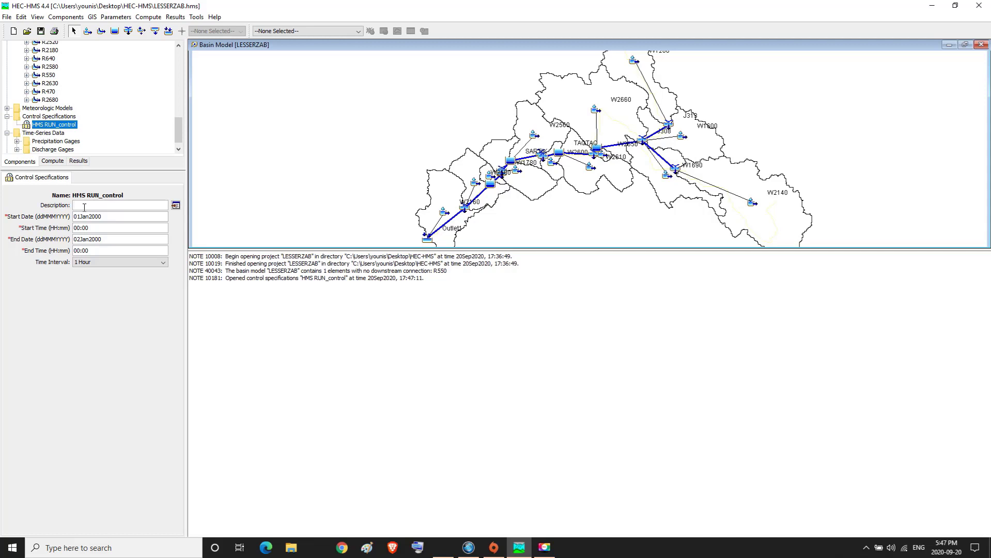
text(HMS RUN)
click(104, 218)
key(shift+Left)
text(1)
- Set the control specifications' end date to 31Dec2004, end time to 01:00 and time interval to 1 Day
double_click(100, 241)
text(31DEC2003)
click(78, 251)
key(BackSpace)
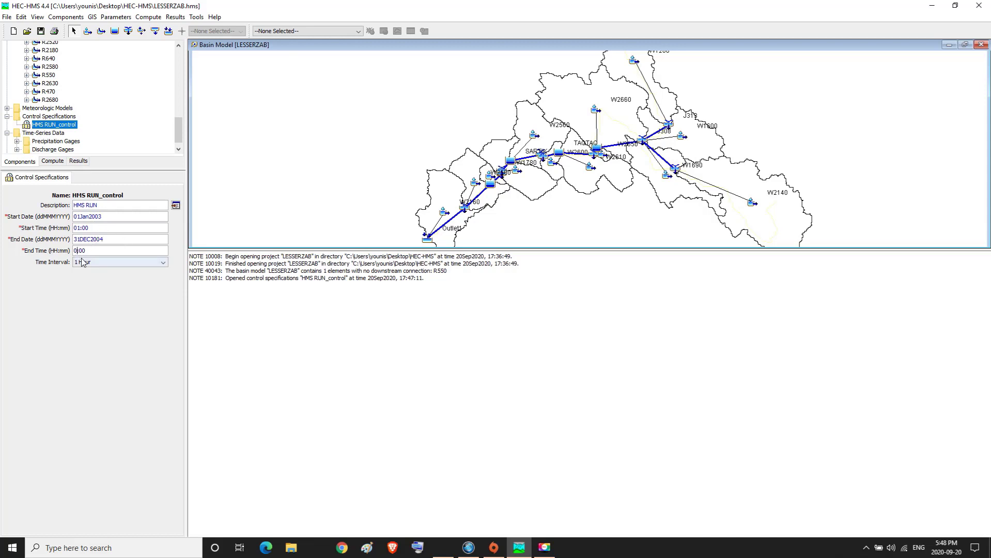
text(1)
click(163, 264)
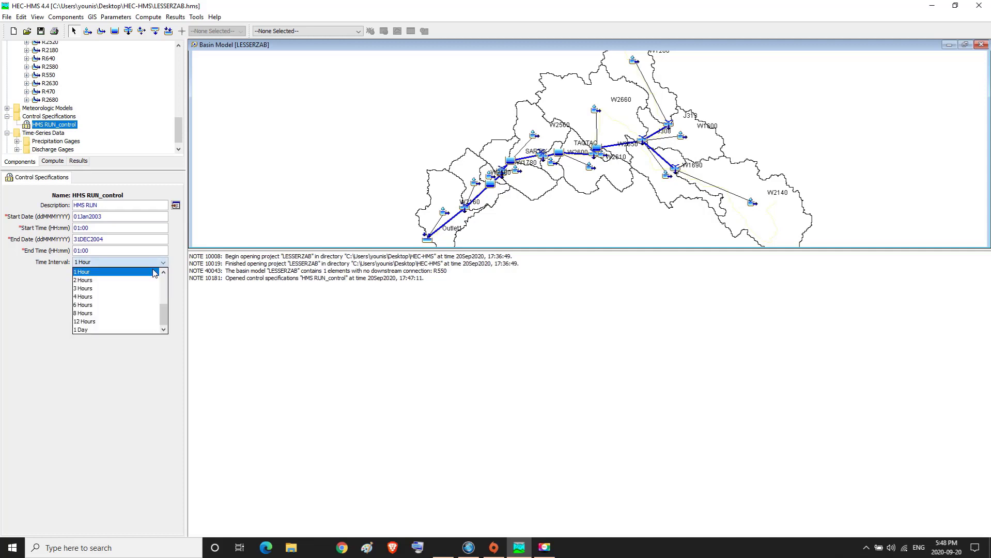
click(95, 330)
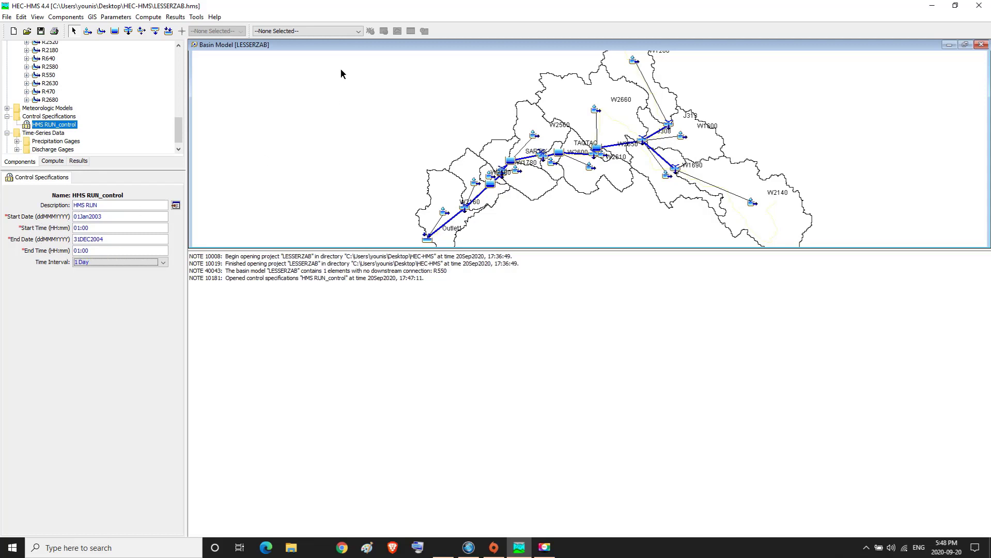
- Select the HMS RUN simulation run, try to compute it, and close the progress window
click(359, 30)
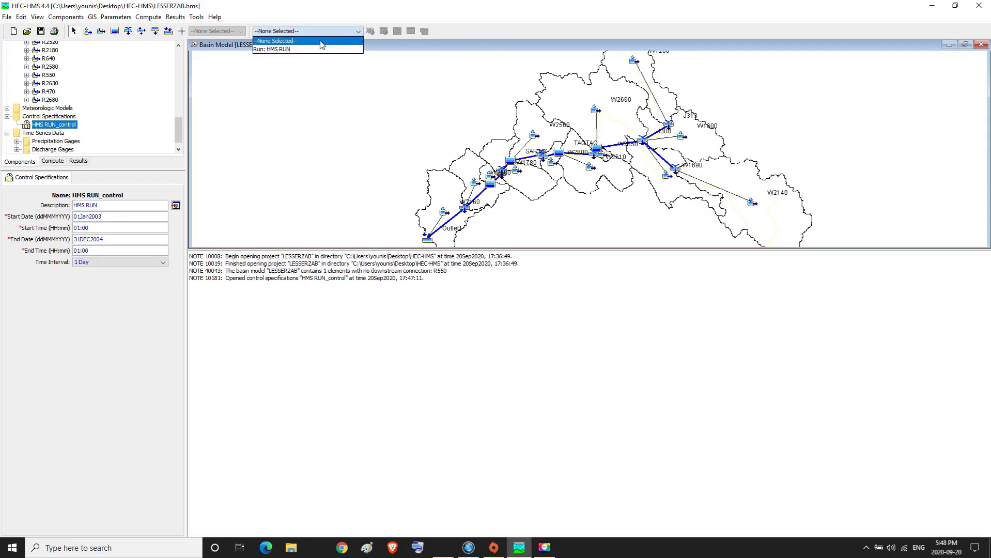
click(297, 47)
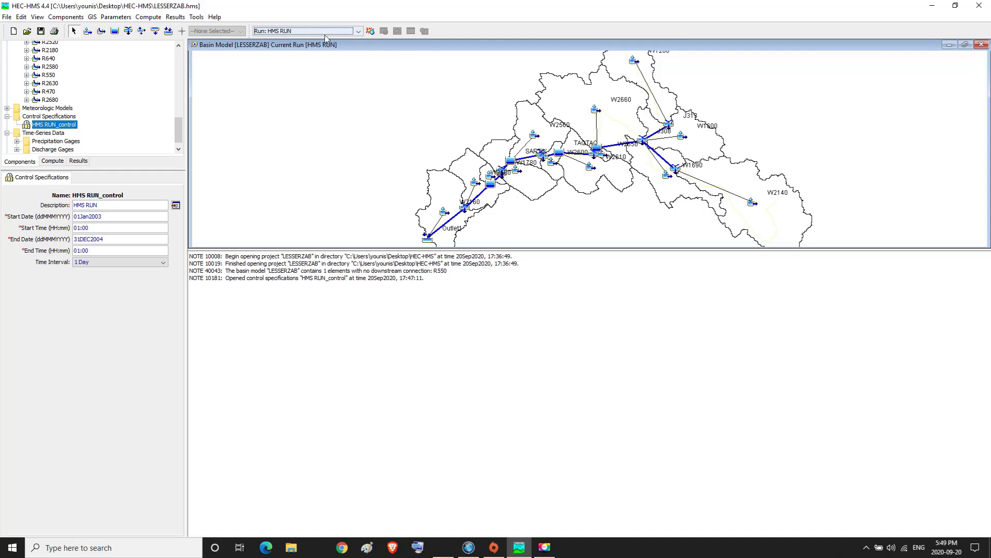
click(370, 31)
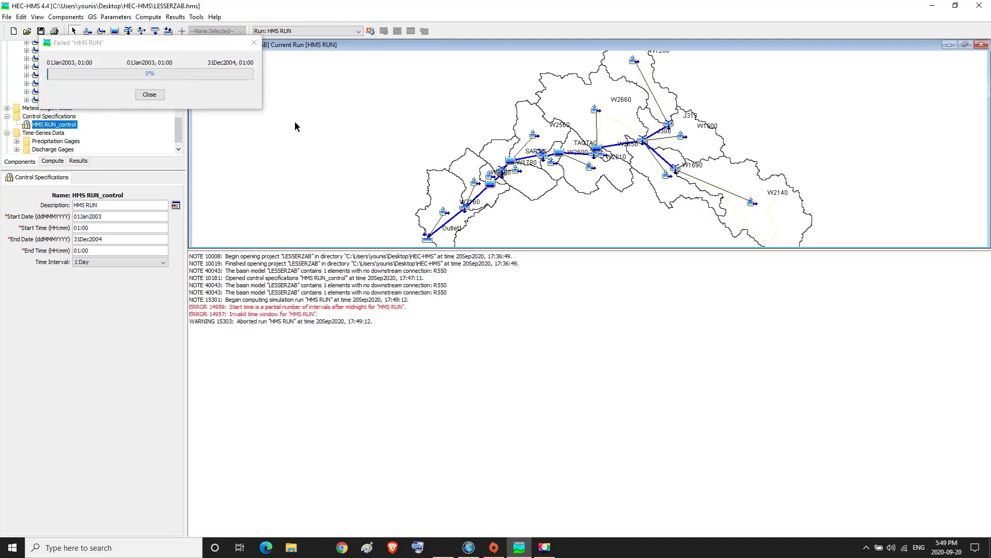
click(254, 43)
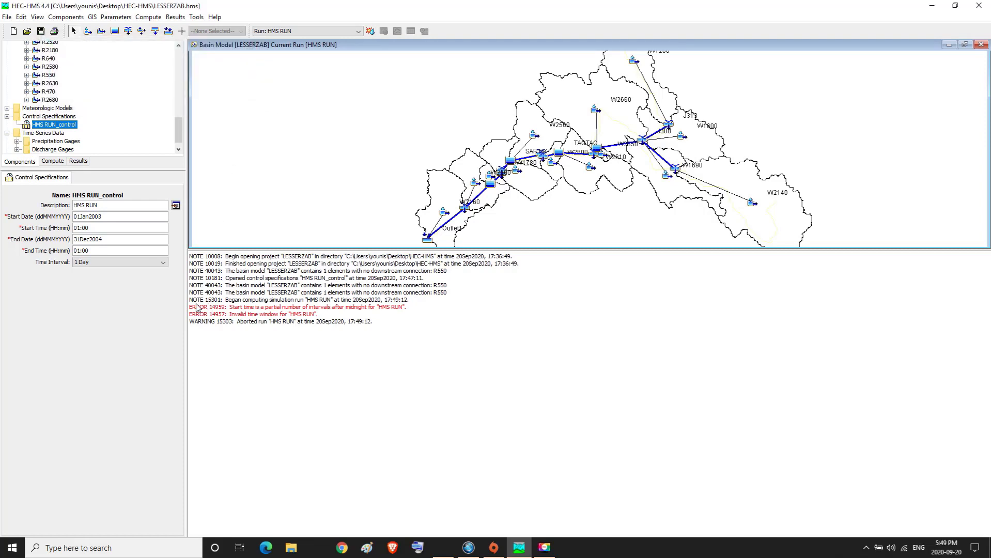
- Read the error messages about the start time and time window in the message log
drag(191, 307, 385, 312)
drag(390, 310, 409, 312)
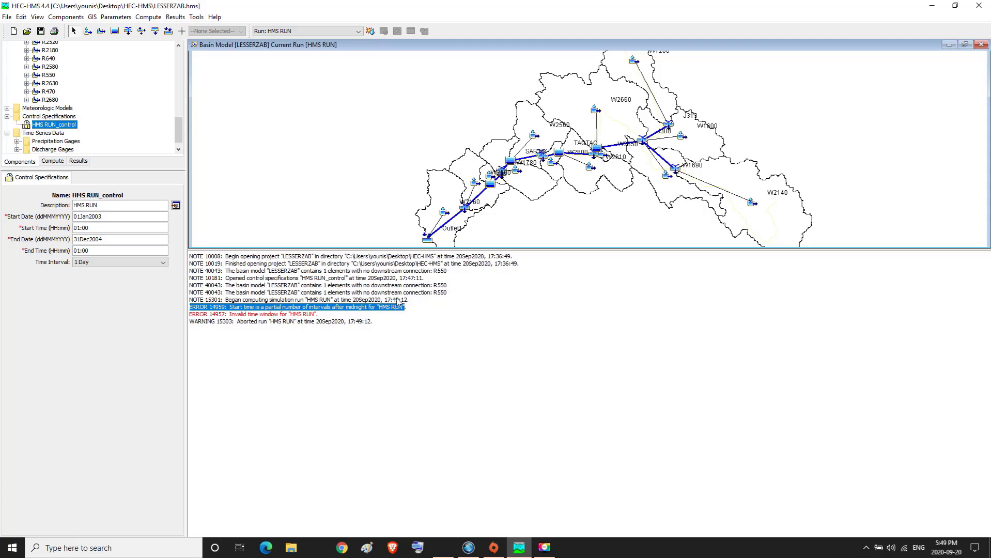
click(201, 317)
drag(192, 315, 330, 320)
click(303, 309)
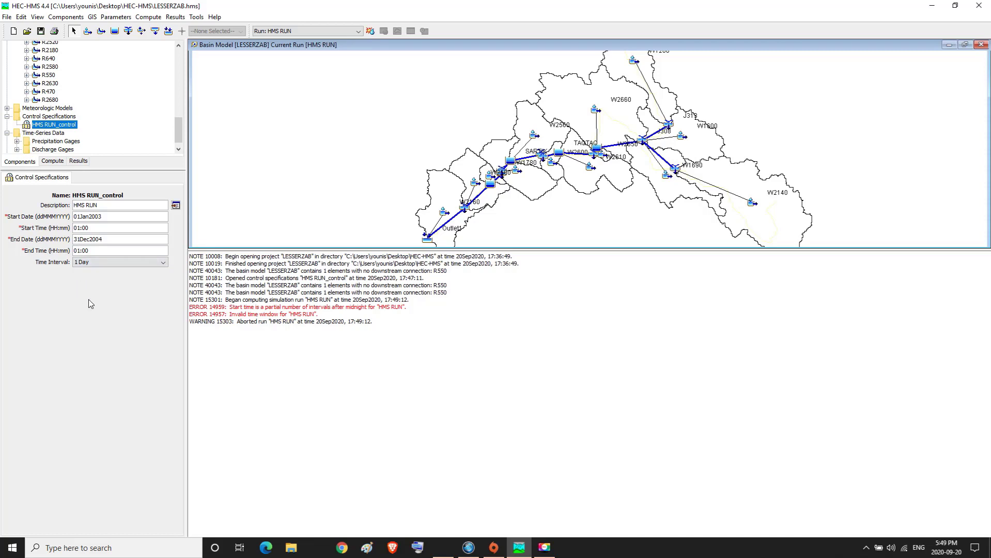
- Set the control specifications' end time to 02:00 and try to compute HMS RUN again, closing the progress window
key(BackSpace)
text(2)
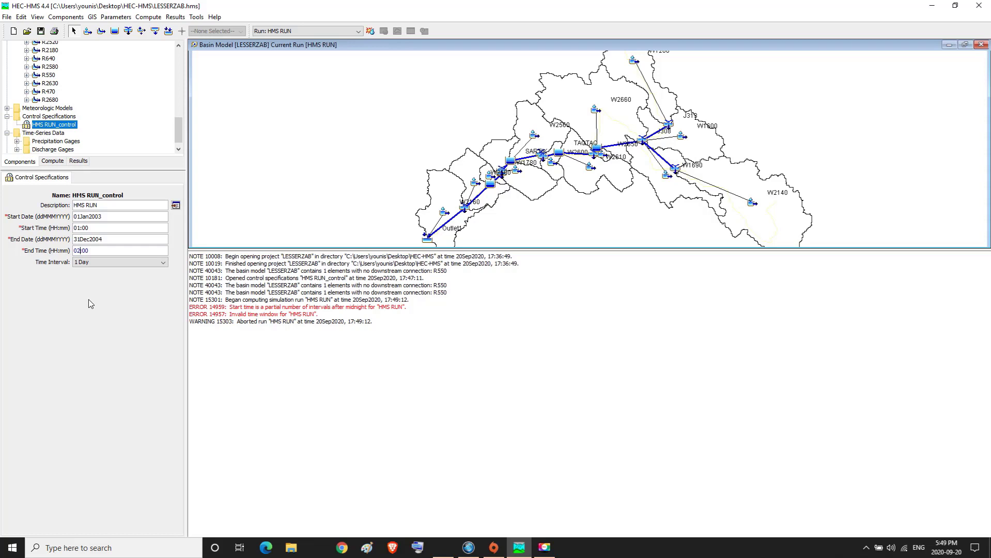
click(373, 33)
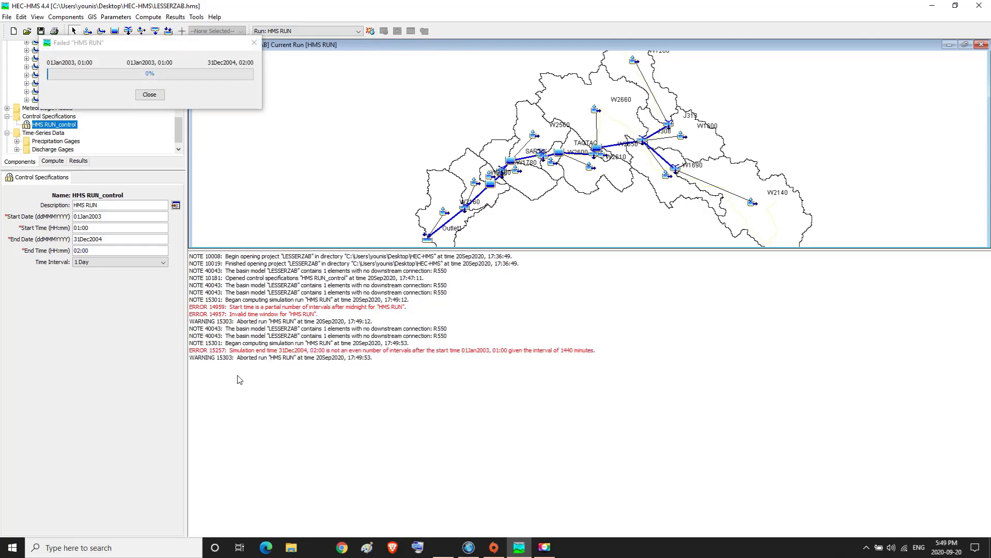
click(254, 42)
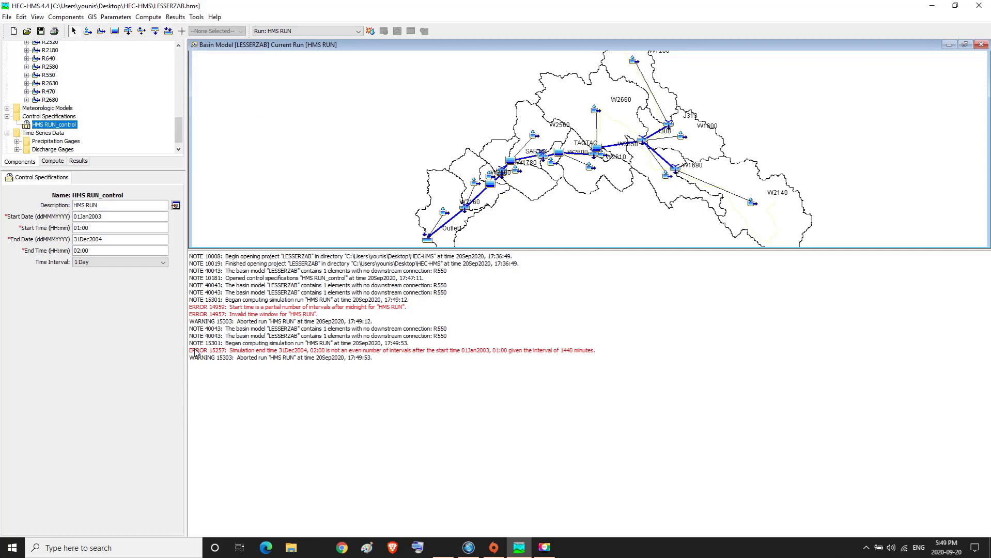
- Read the newest error about the simulation end time in the message log
drag(194, 351, 480, 358)
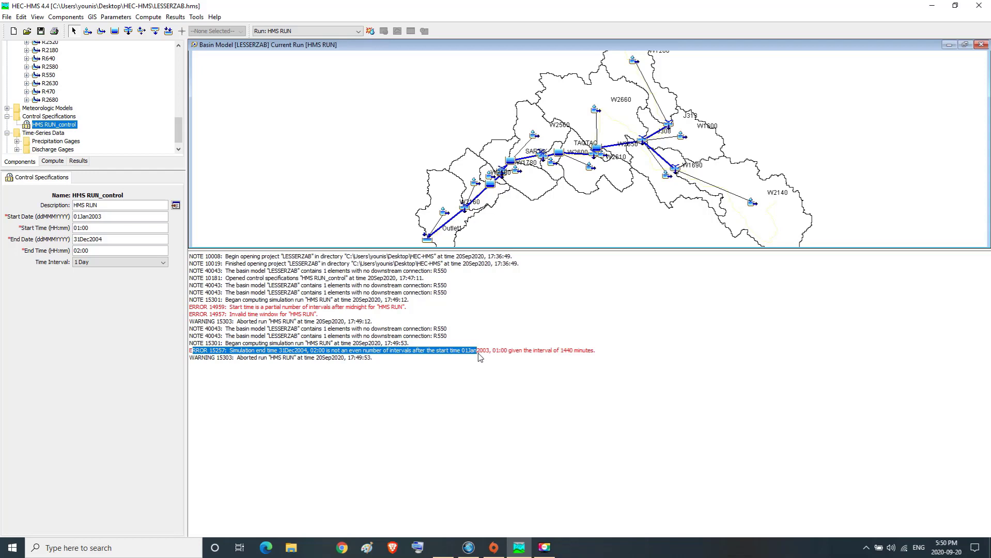
drag(480, 358, 435, 358)
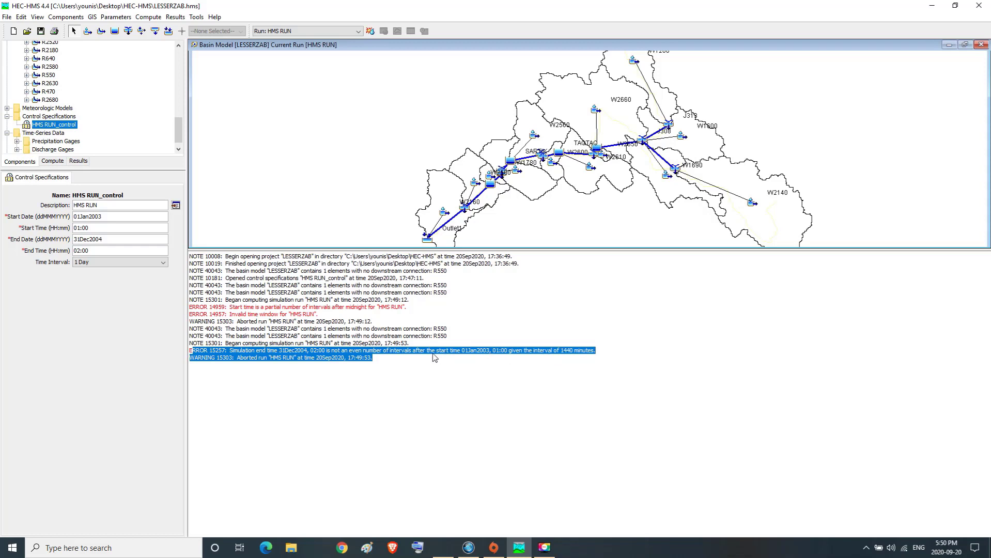
click(435, 357)
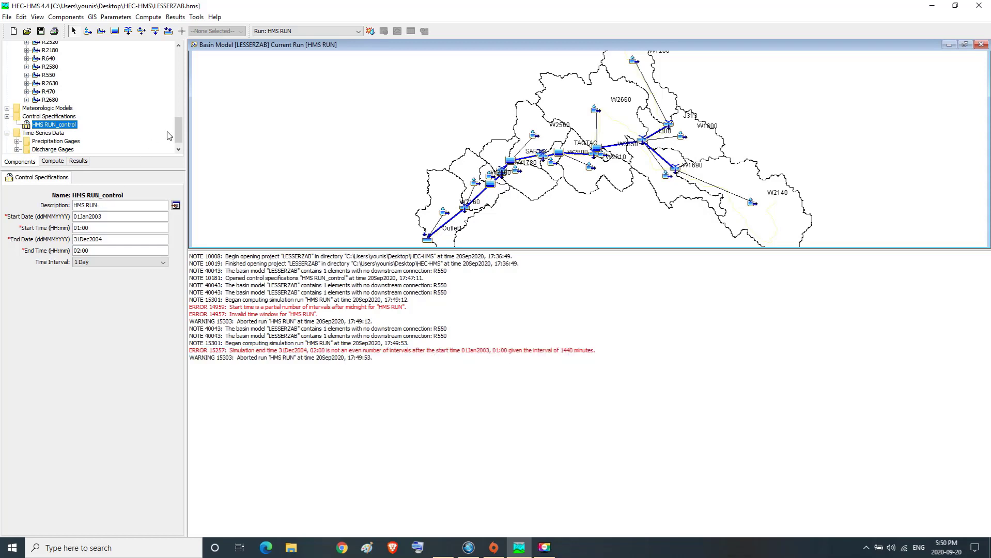
- Check the time window of precipitation gage p351434 in the time-series data
click(45, 143)
click(18, 141)
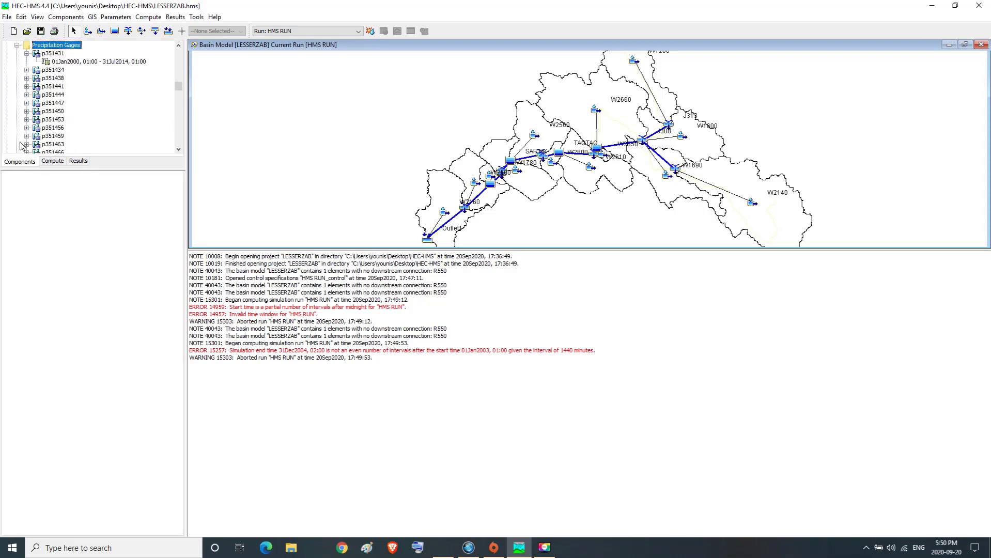
click(54, 70)
click(27, 70)
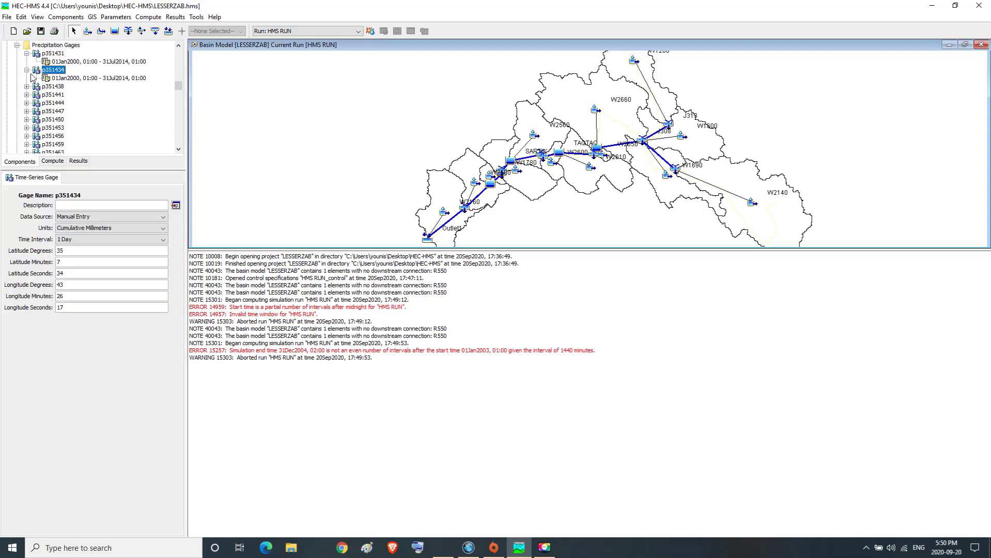
click(72, 79)
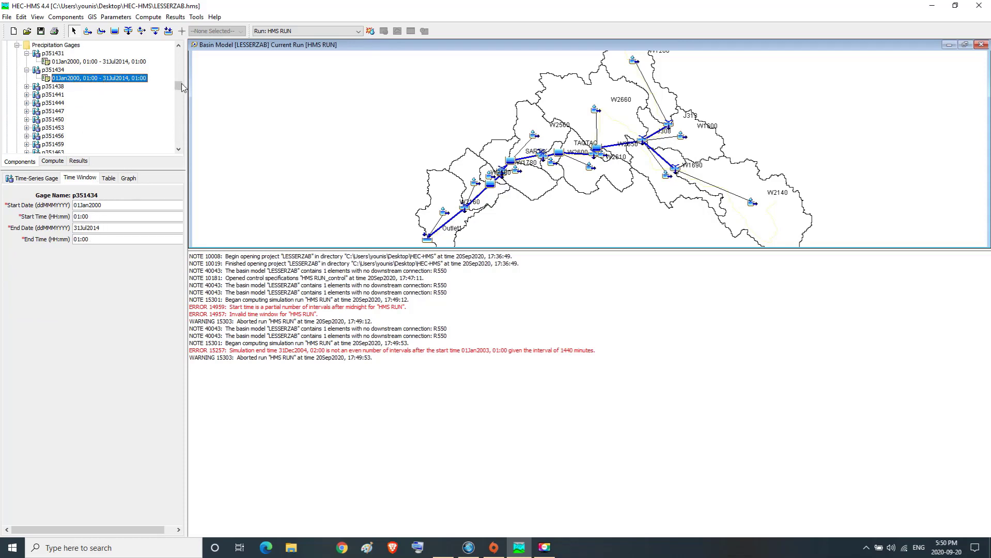
- Set both the start time and end time of the HMS RUN_control control specifications to 00:00
drag(181, 83, 181, 80)
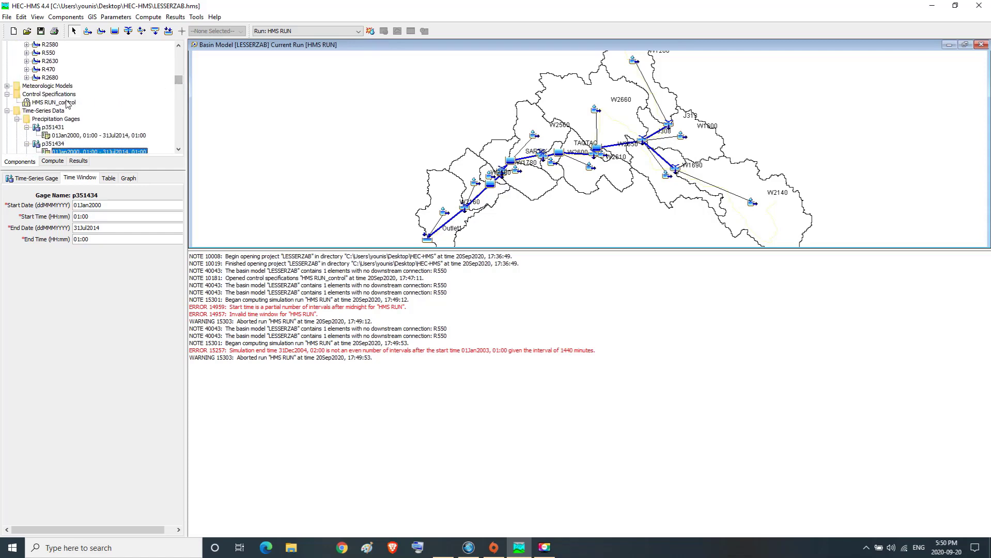
click(68, 103)
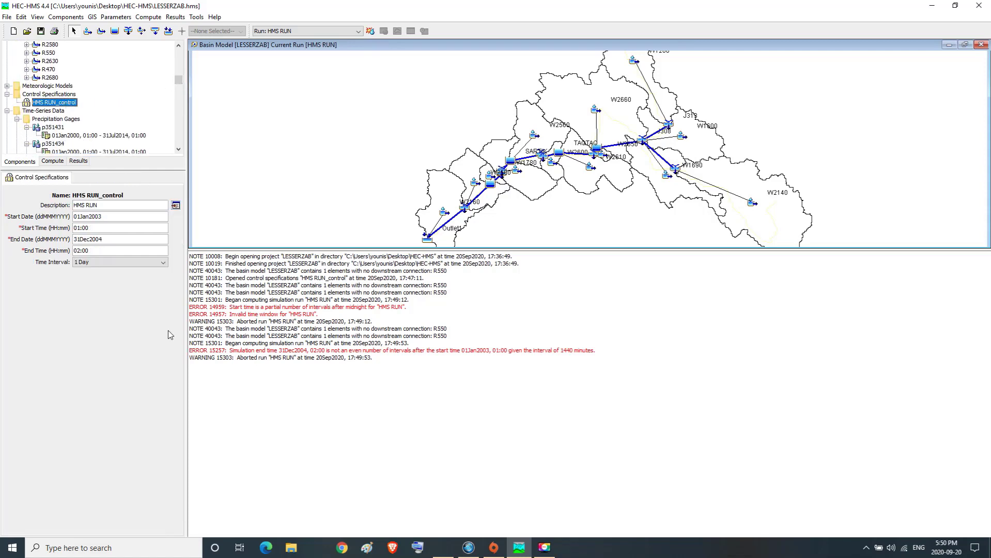
click(77, 250)
key(BackSpace)
click(81, 227)
key(BackSpace)
text(0)
- Try to compute HMS RUN, read the newest errors in the message log, and close the progress window
click(371, 32)
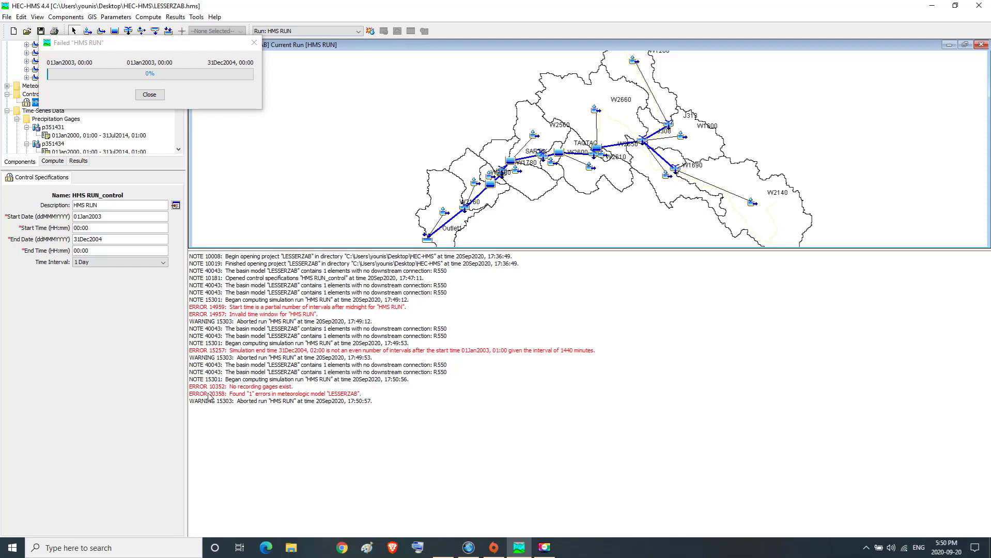
drag(232, 387, 280, 395)
click(281, 394)
click(253, 44)
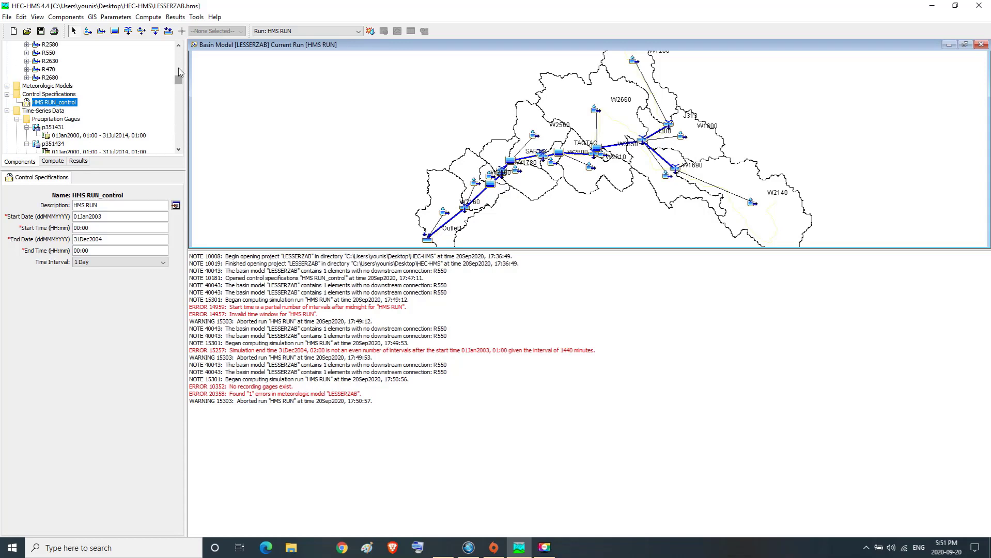
- Change the precipitation method of the LESSERZAB meteorologic model to Specified Hyetograph, accepting the loss of its current precipitation data
click(179, 46)
click(179, 46)
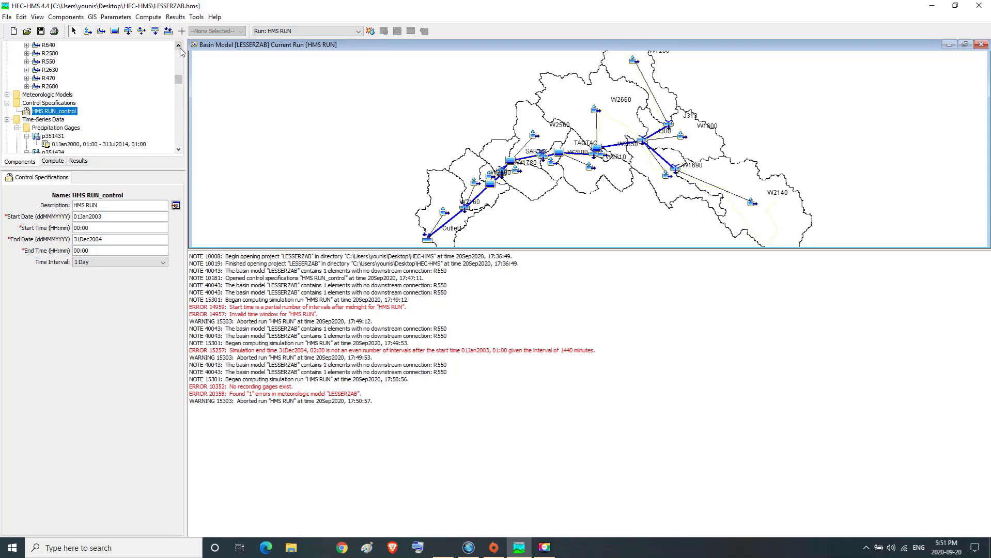
click(179, 46)
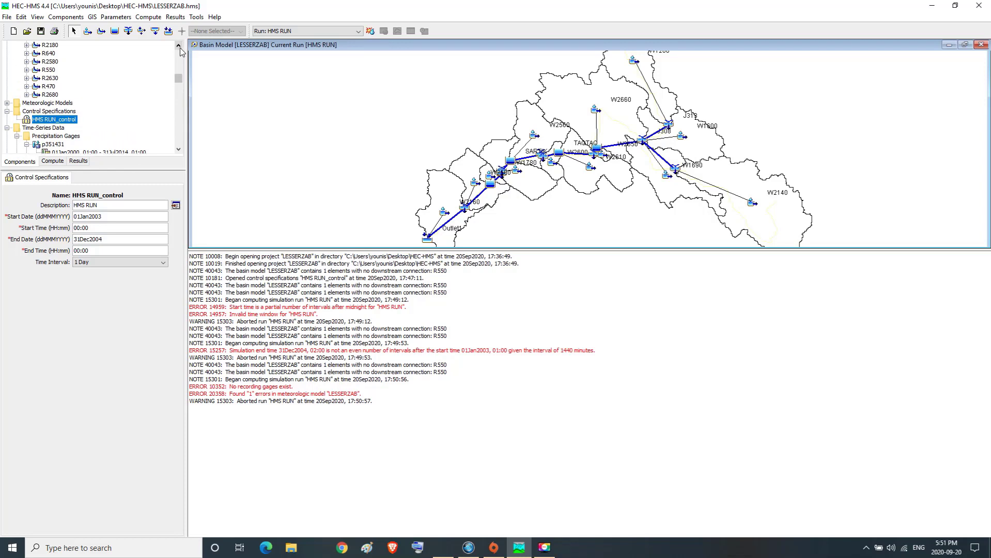
click(179, 46)
click(179, 46)
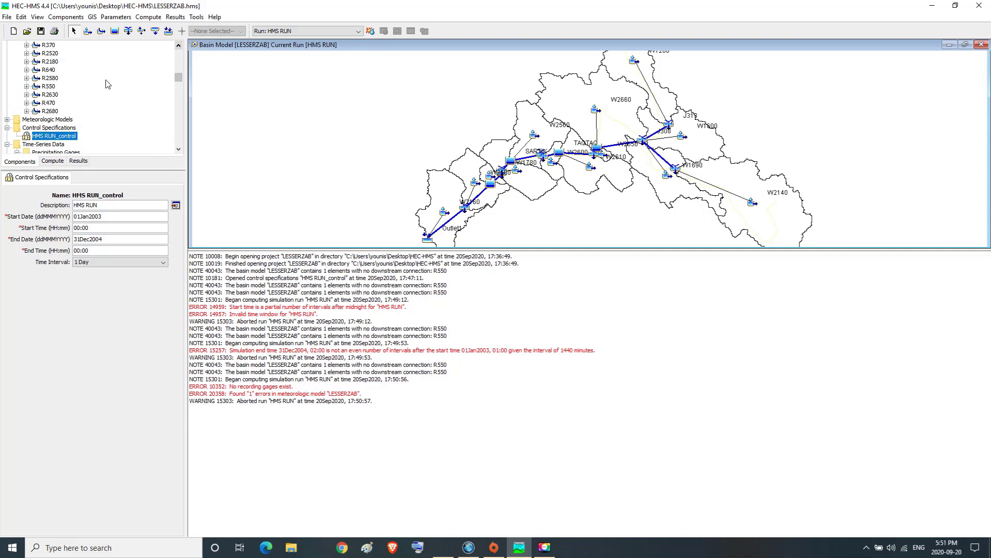
click(46, 121)
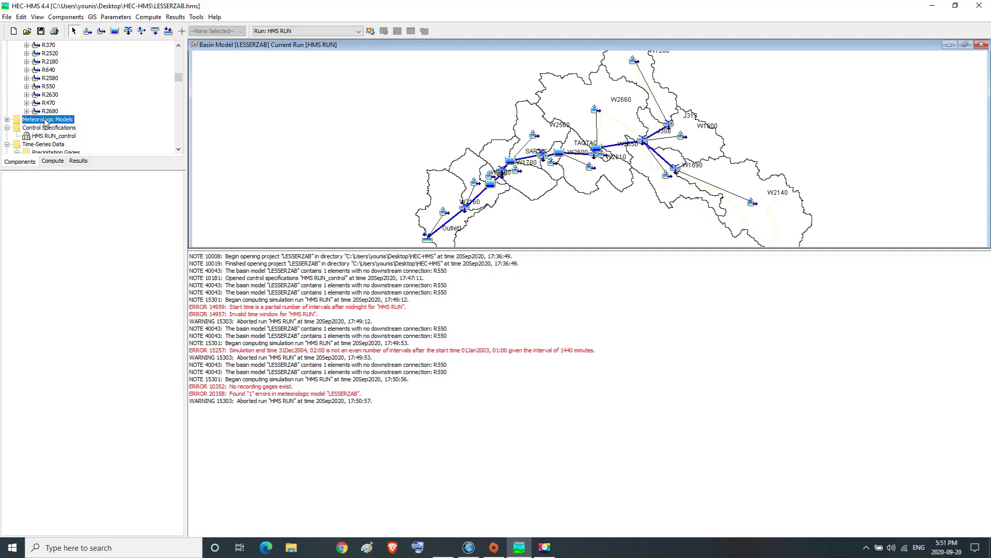
click(7, 120)
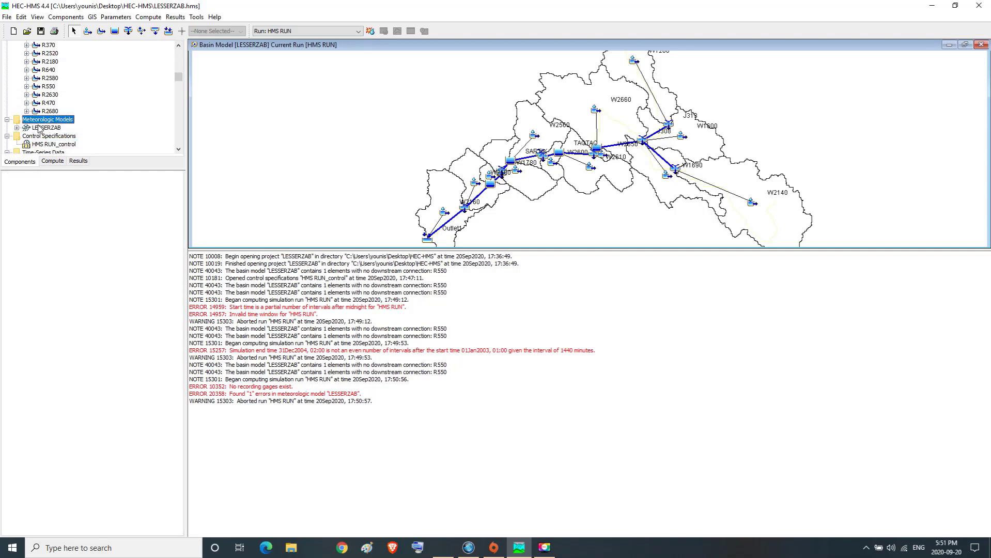
click(17, 127)
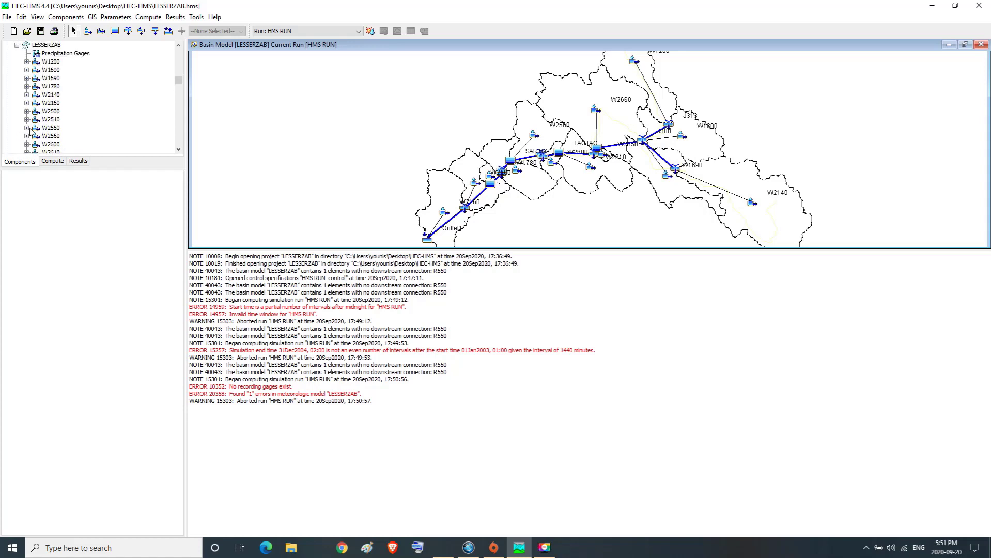
click(54, 46)
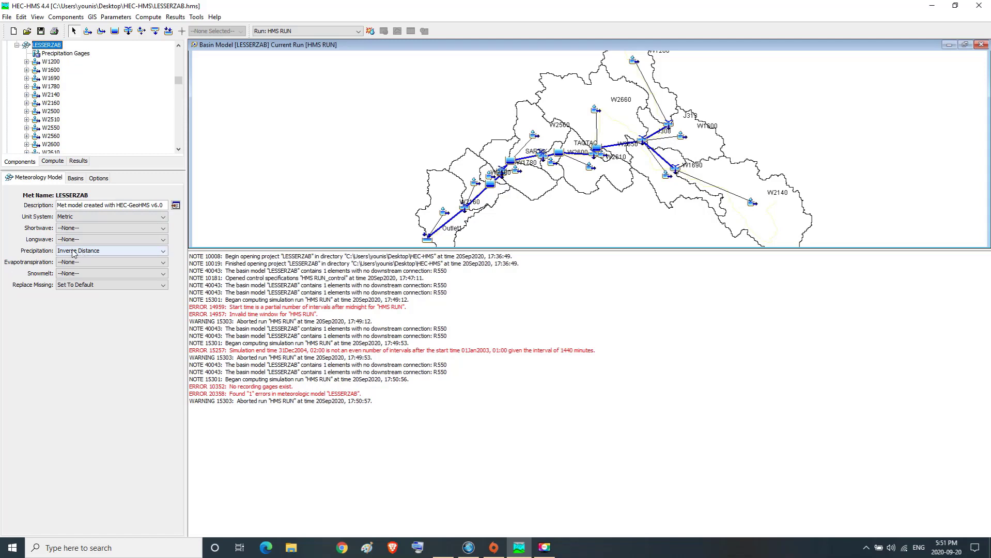
click(163, 253)
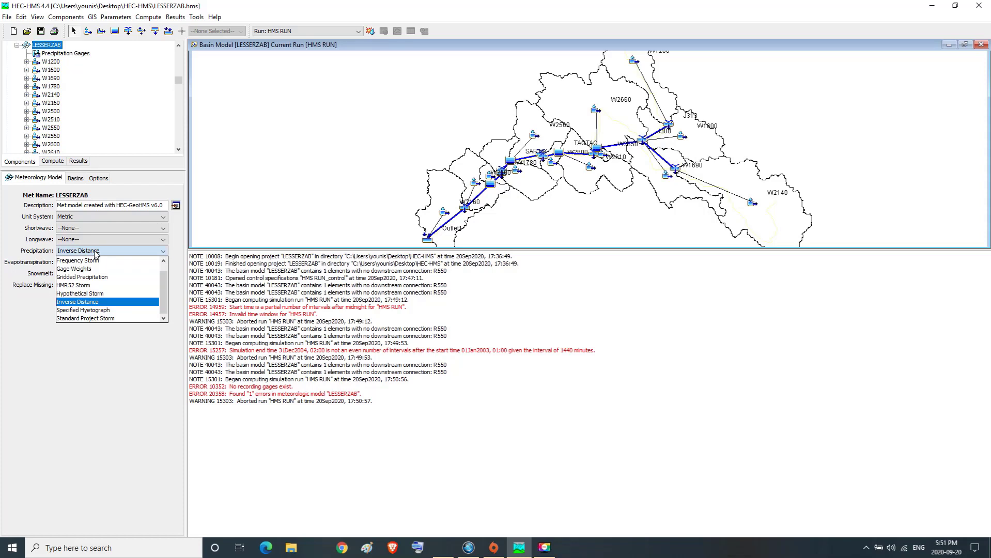
click(88, 311)
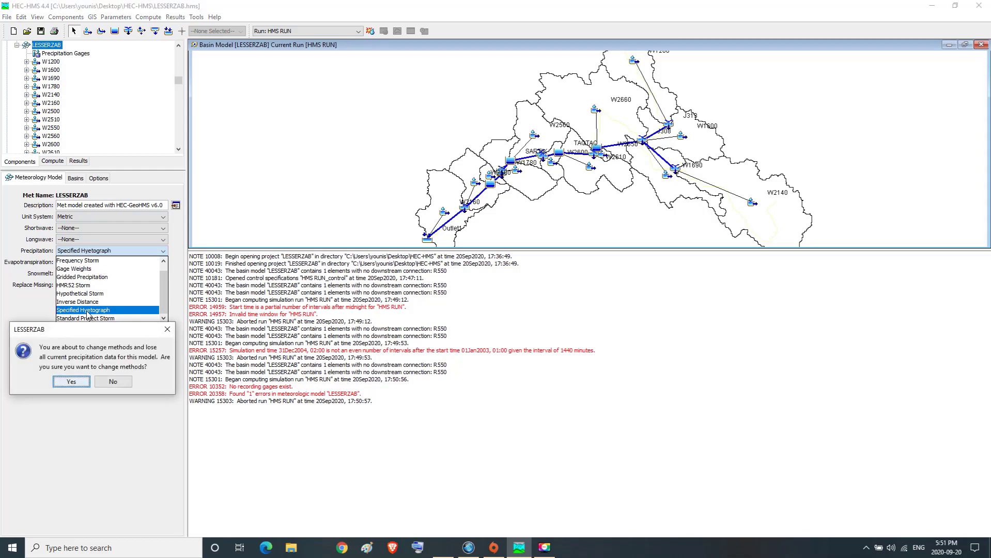
click(72, 382)
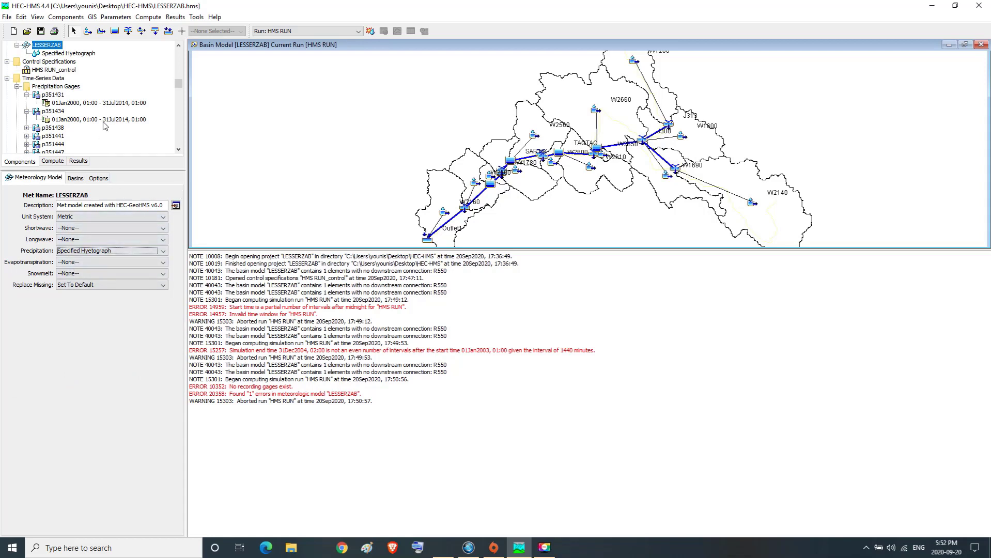
- Set the start and end times of HMS RUN_control to 01:00 and try to compute HMS RUN, closing the progress window
click(55, 70)
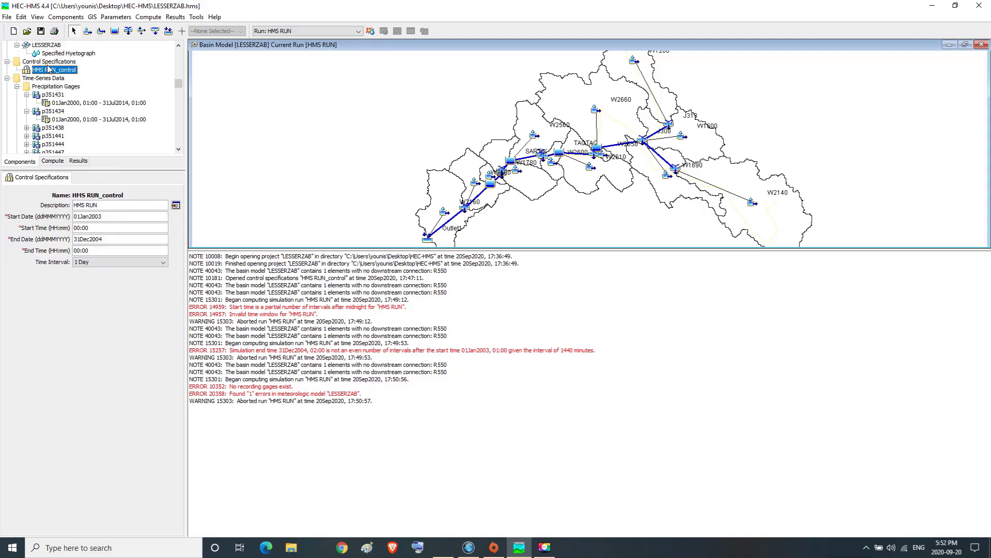
click(48, 62)
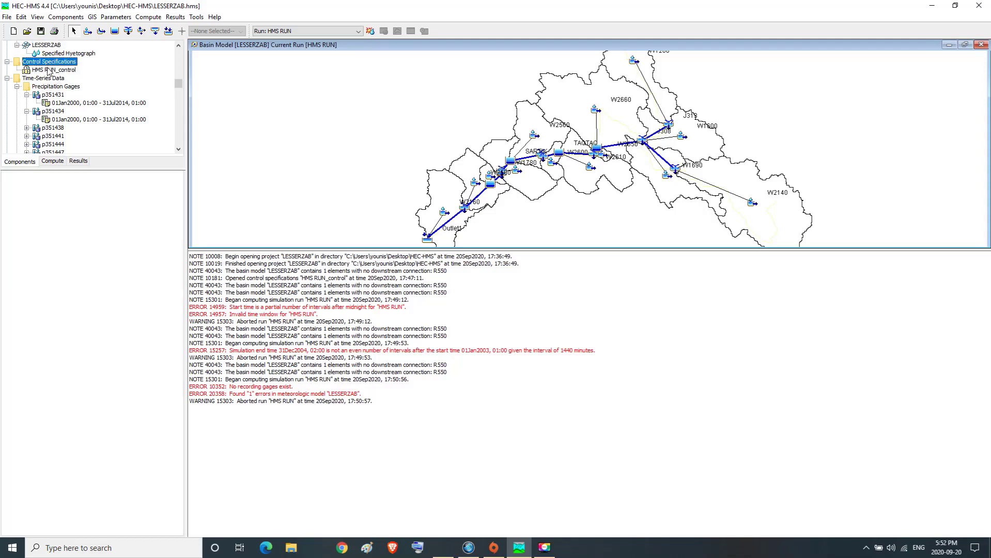
click(49, 71)
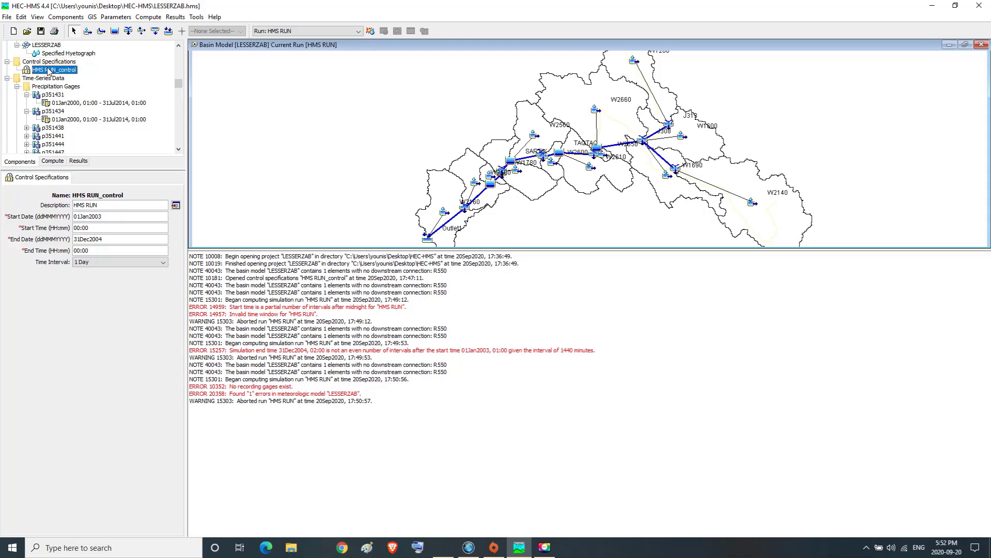
click(80, 230)
key(BackSpace)
text(1)
click(78, 252)
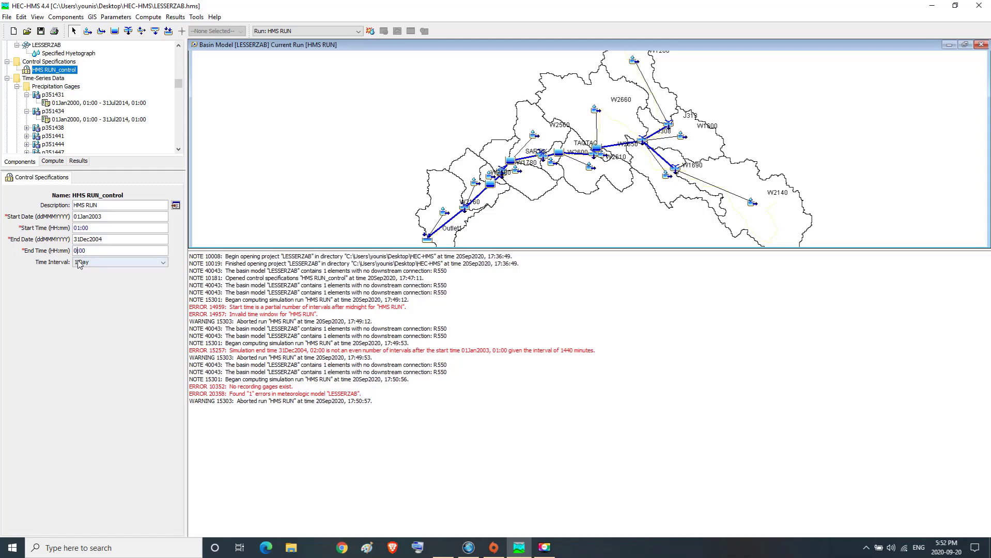
text(1)
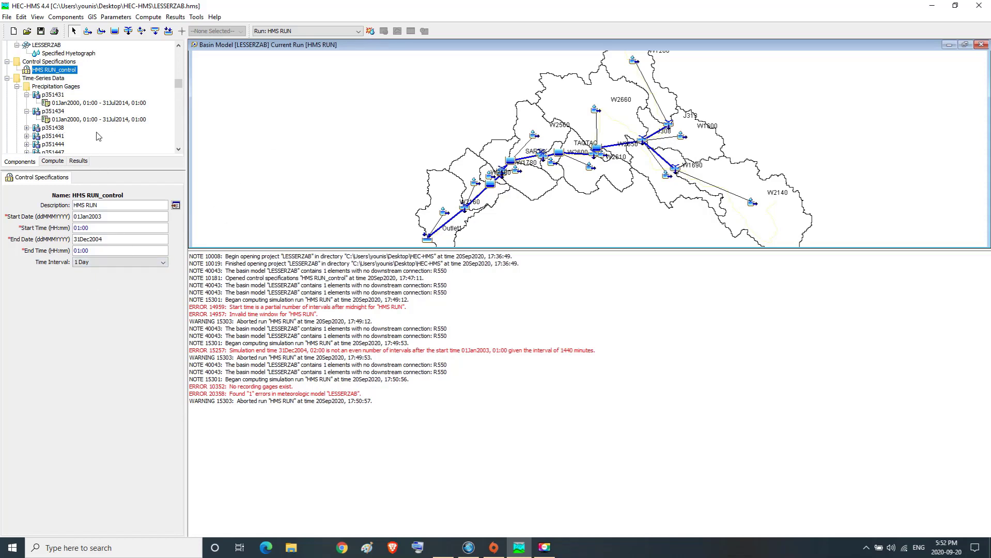
click(371, 32)
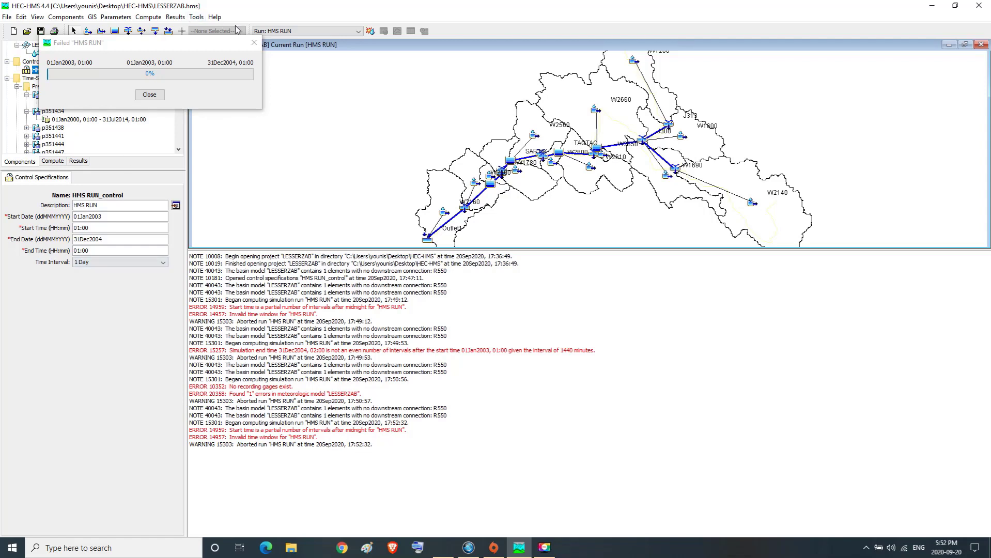
click(254, 42)
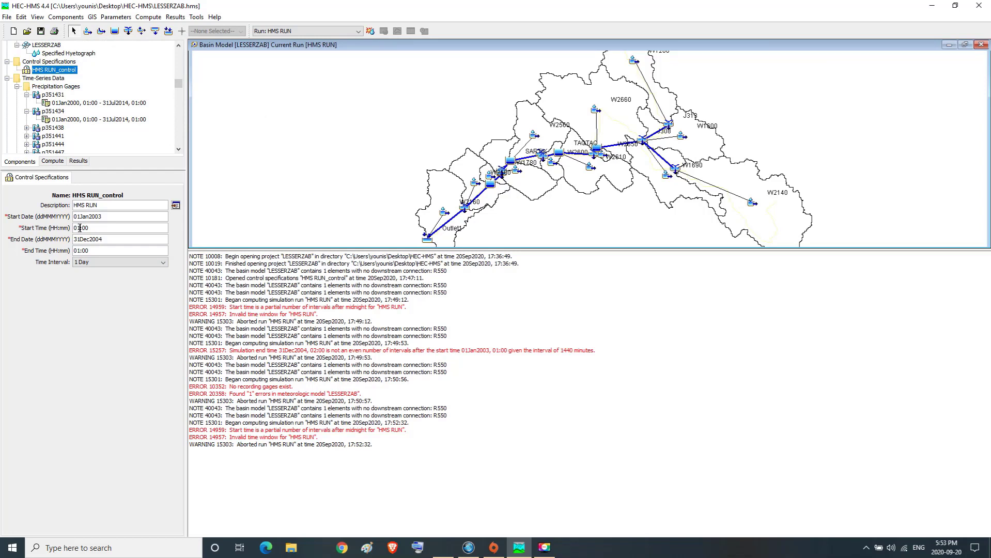
- Return the start and end times of HMS RUN_control to 00:00
text(00:00)
key(BackSpace)
text(0)
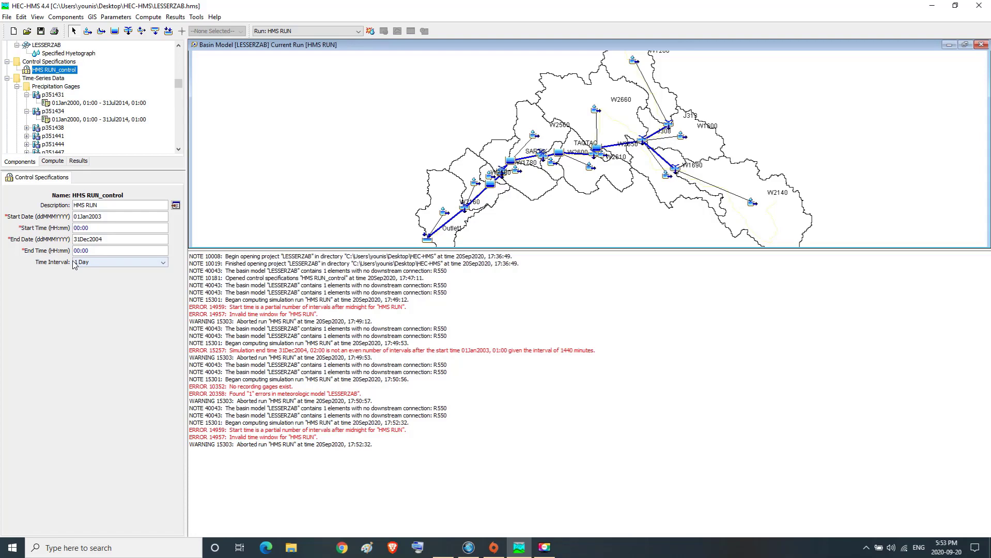
- Try to compute HMS RUN again, read the subbasin errors in the message log, and close the progress window
click(370, 31)
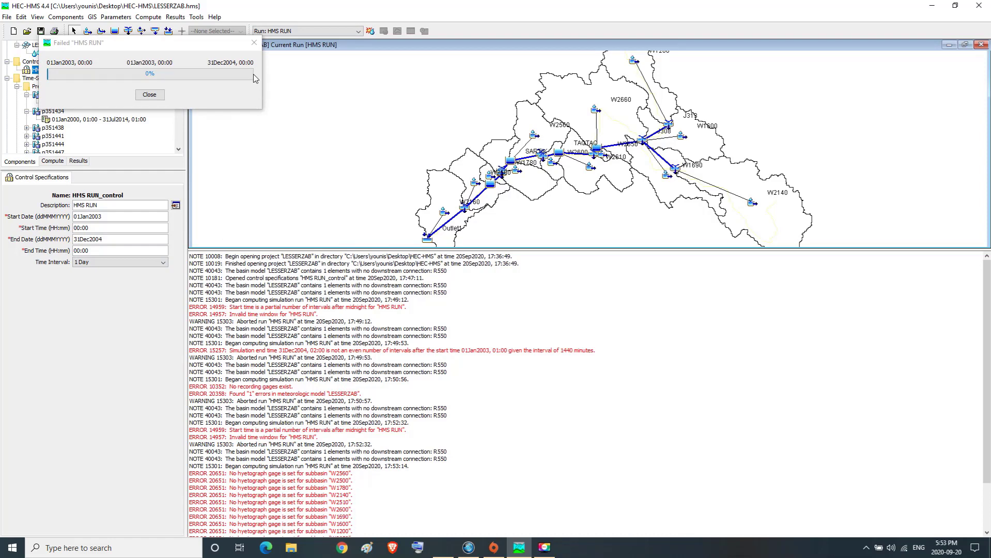
drag(985, 311, 983, 358)
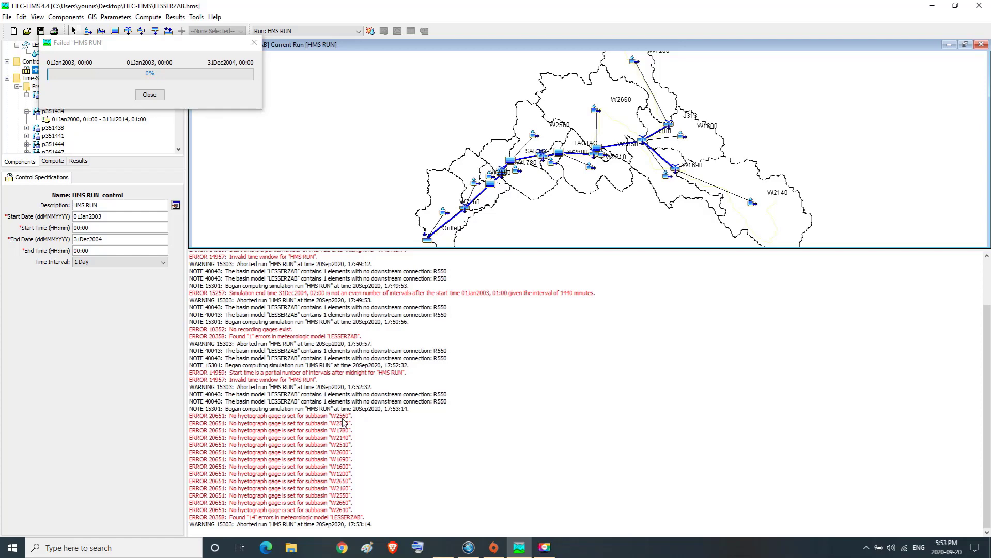
click(254, 43)
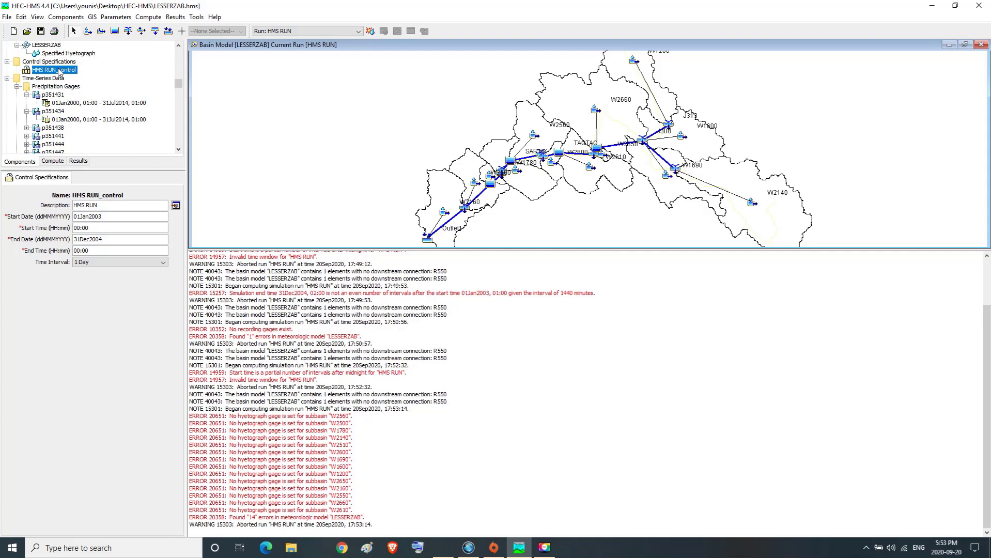
- Review the basin assignment and options of the LESSERZAB meteorologic model
click(179, 45)
click(179, 45)
click(178, 45)
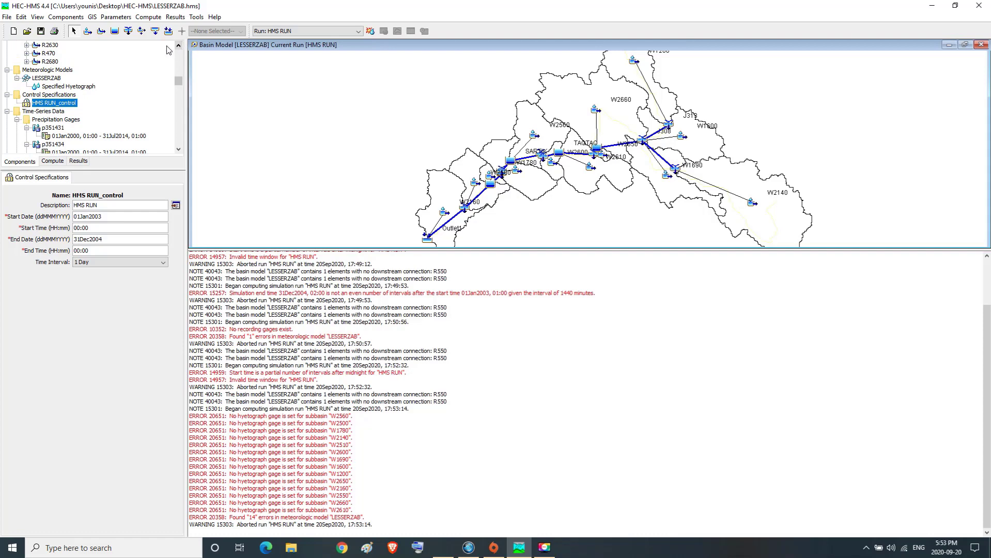
click(47, 70)
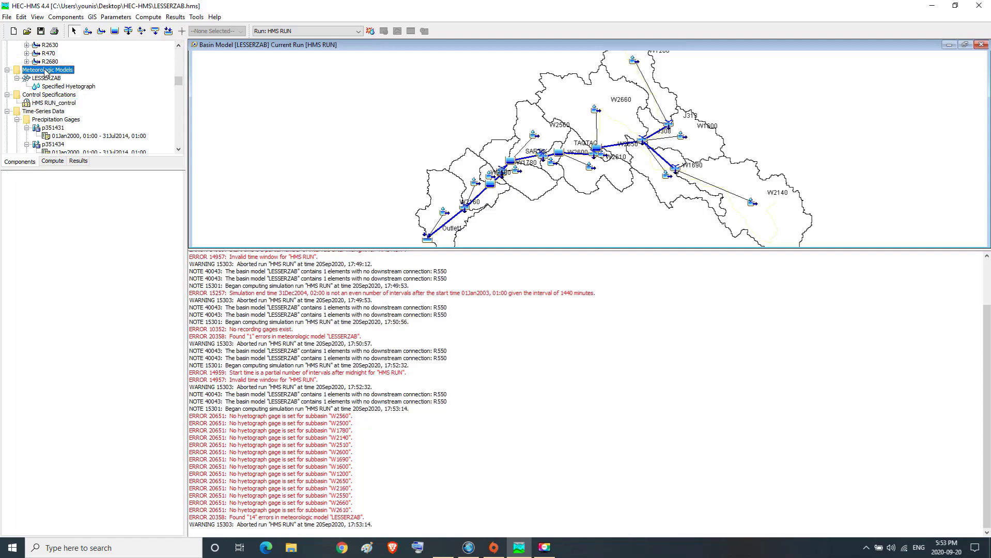
click(43, 78)
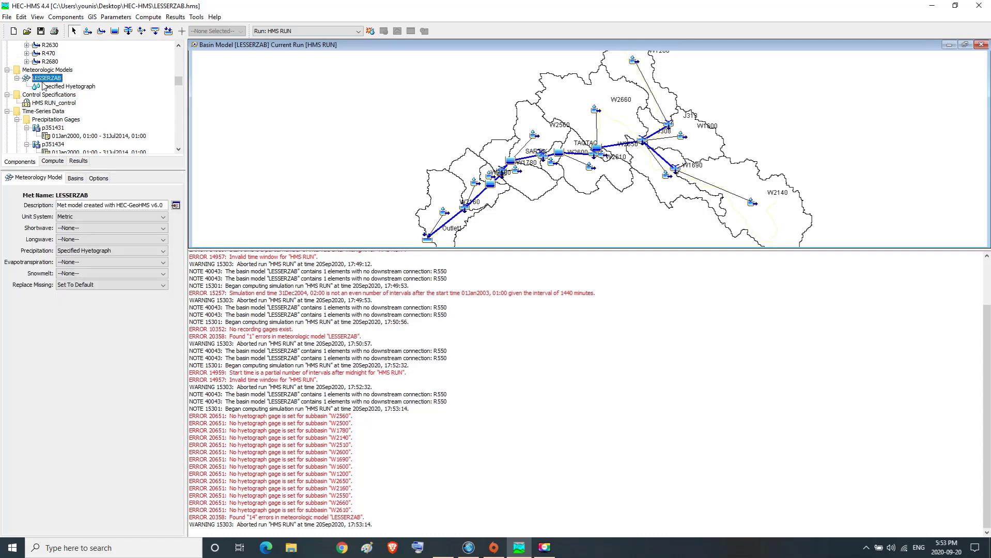
click(75, 179)
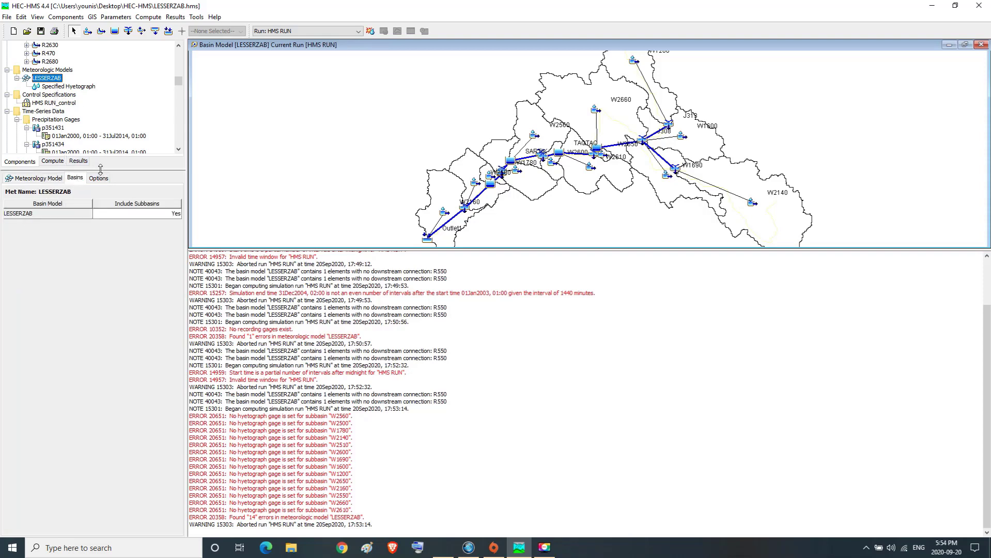
click(99, 178)
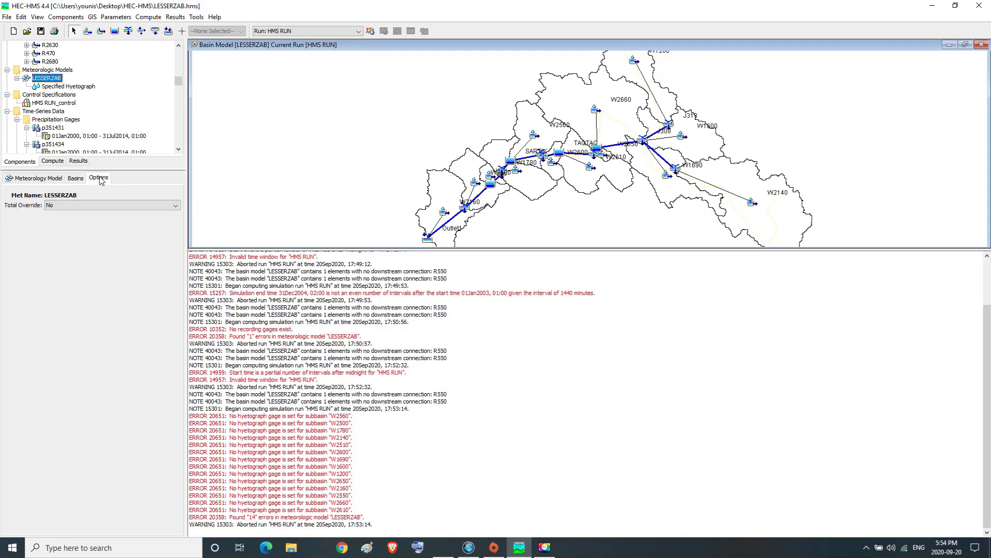
- Open the Specified Hyetograph gage table of the LESSERZAB meteorologic model and view the gage choices for subbasin W1200
click(62, 87)
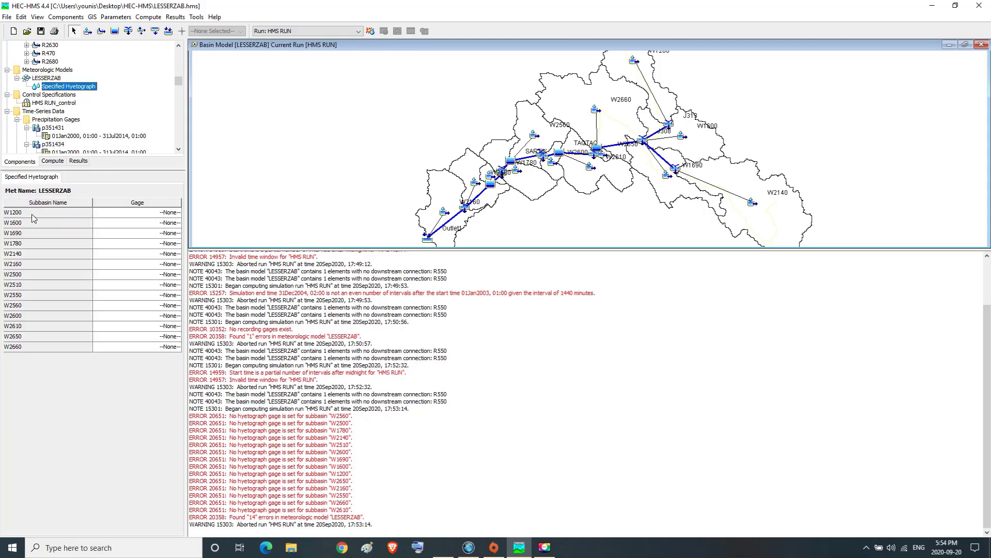
click(152, 215)
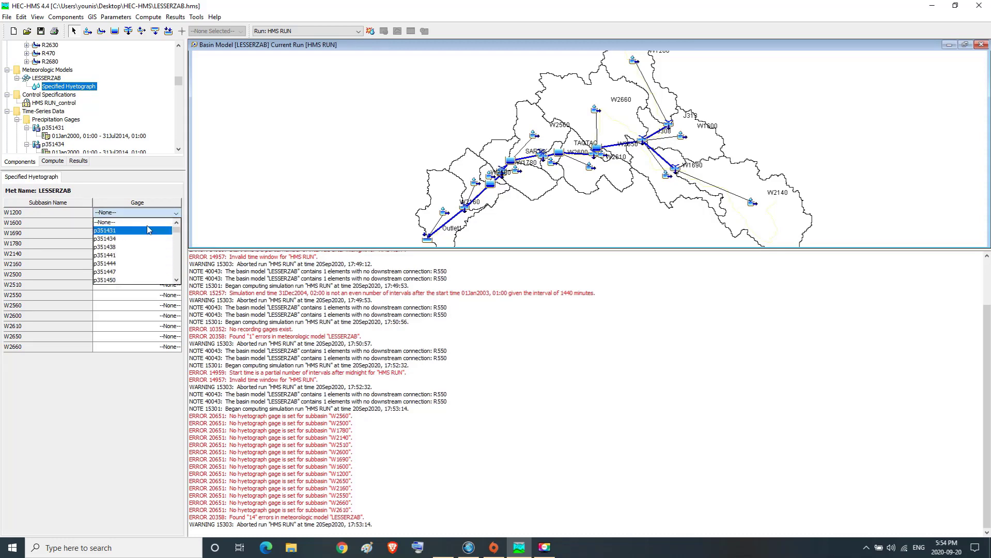
click(164, 214)
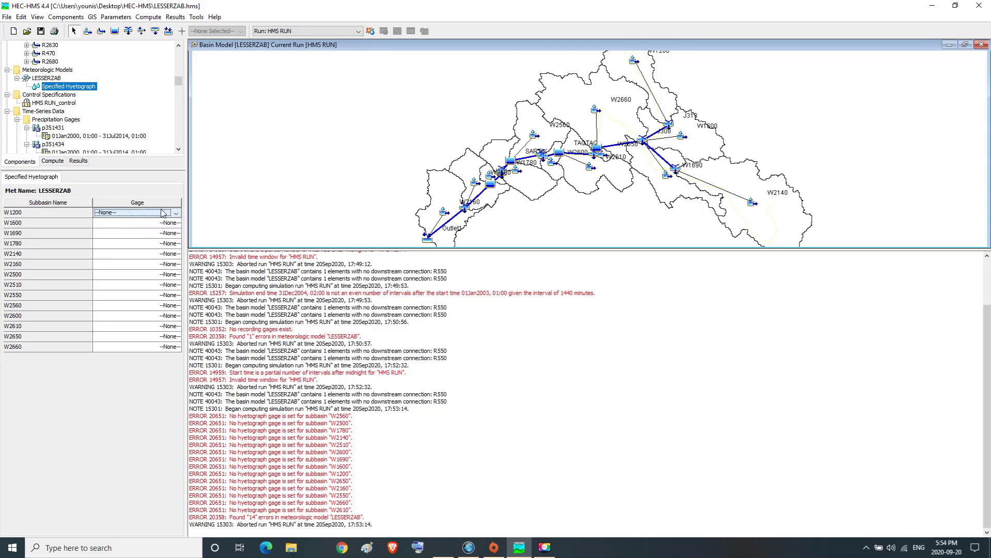
click(165, 213)
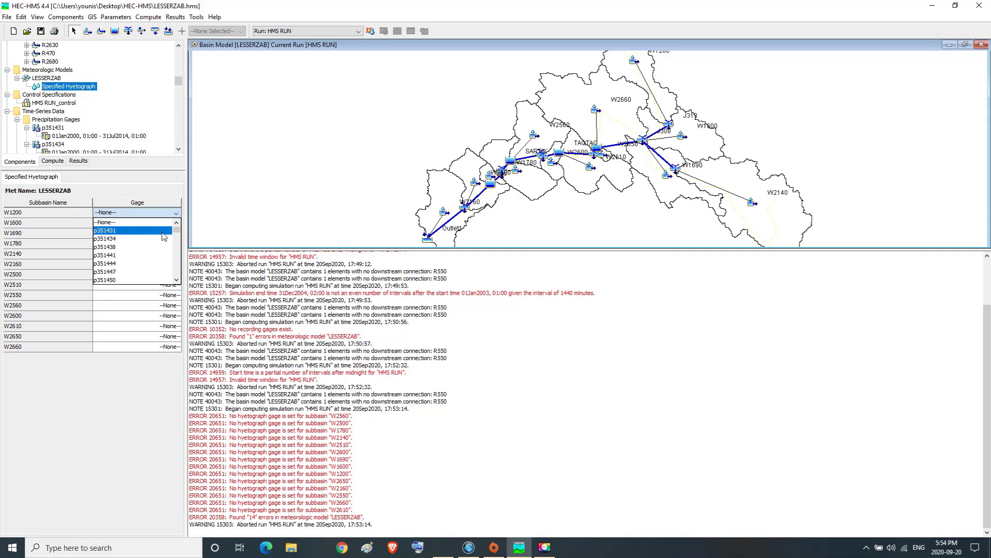
mouse_move(179, 234)
mouse_down()
mouse_move(179, 279)
mouse_move(176, 229)
mouse_up()
click(155, 213)
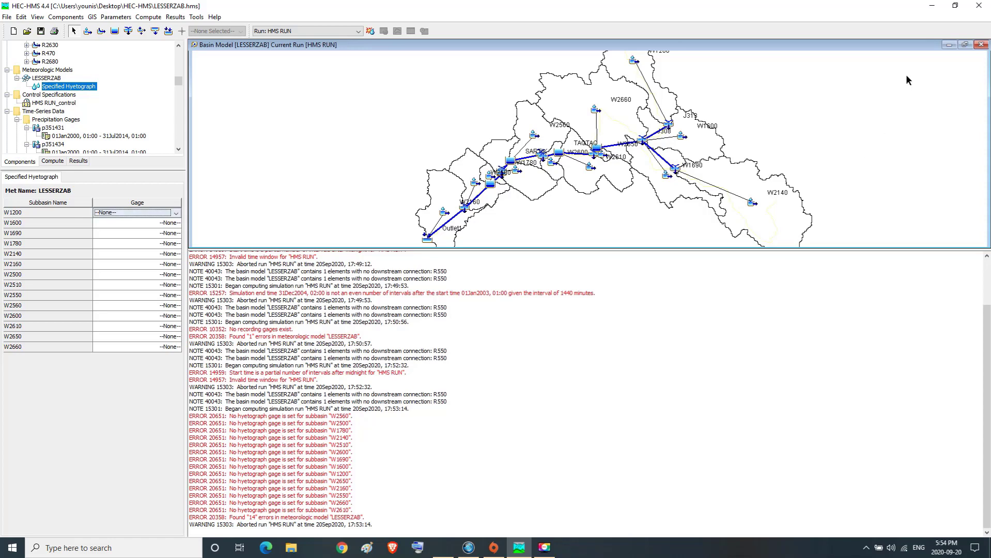
- Open THISSEN.xls from the THIESSEN desktop folder, enable its content, and inspect the APT_W1200 rainfall formula on the W1200 sheet
click(930, 9)
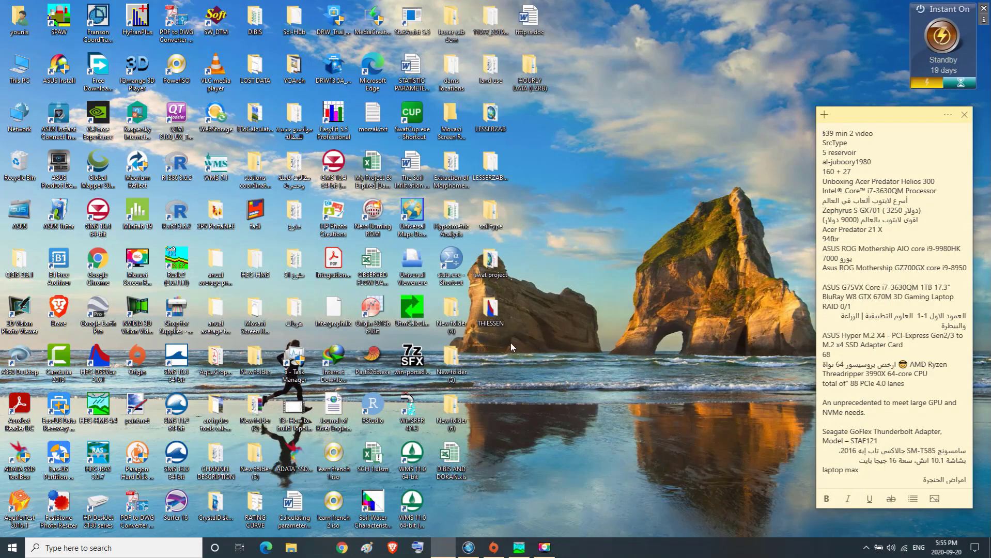
double_click(494, 318)
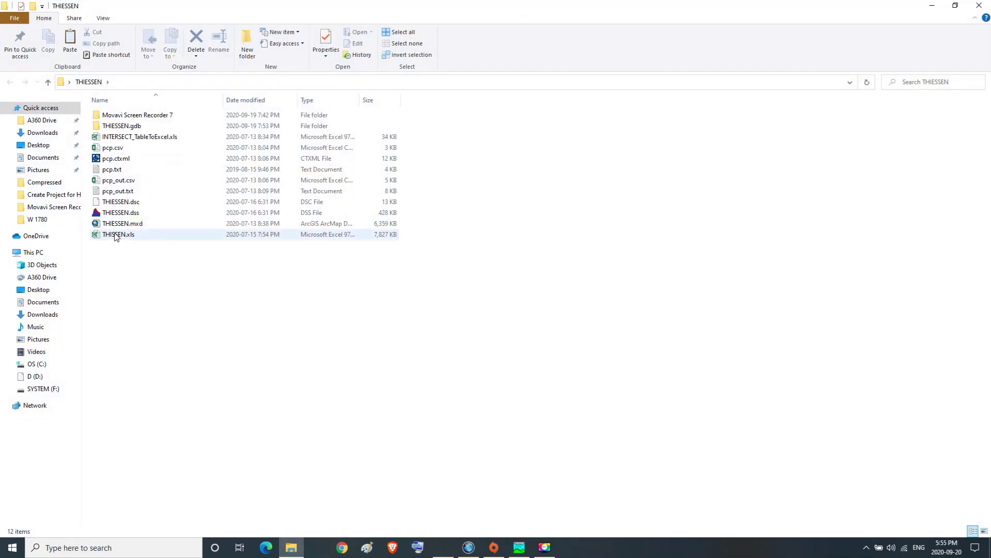
double_click(115, 235)
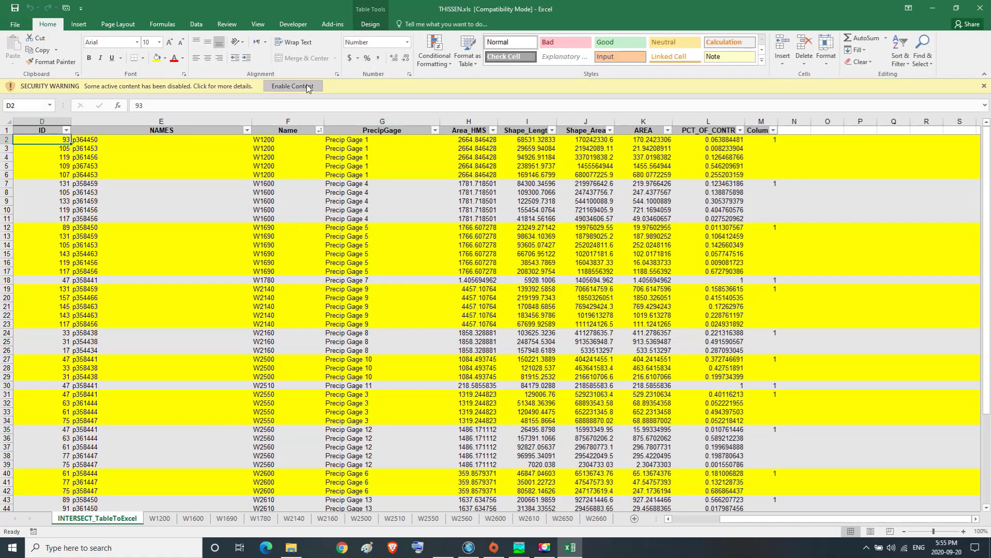
click(292, 86)
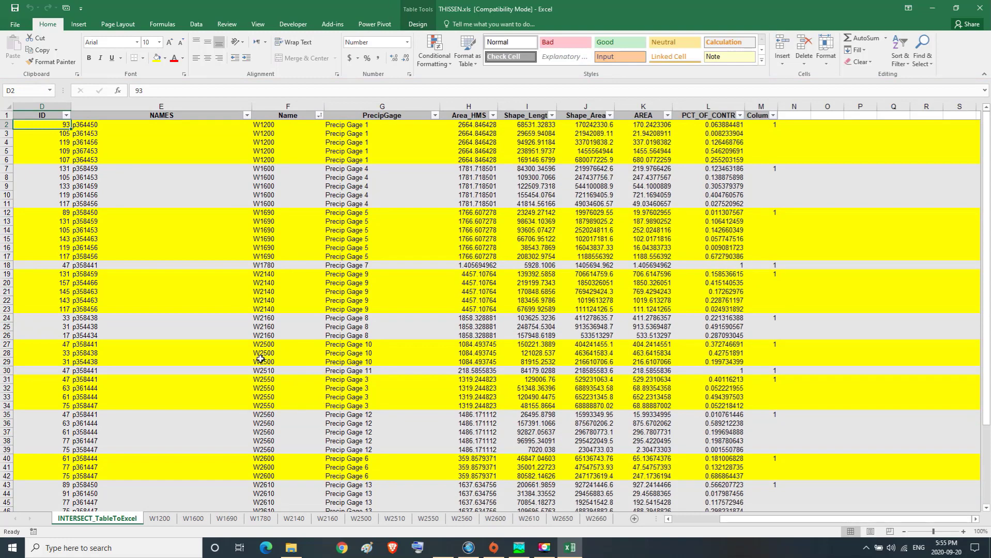
click(160, 519)
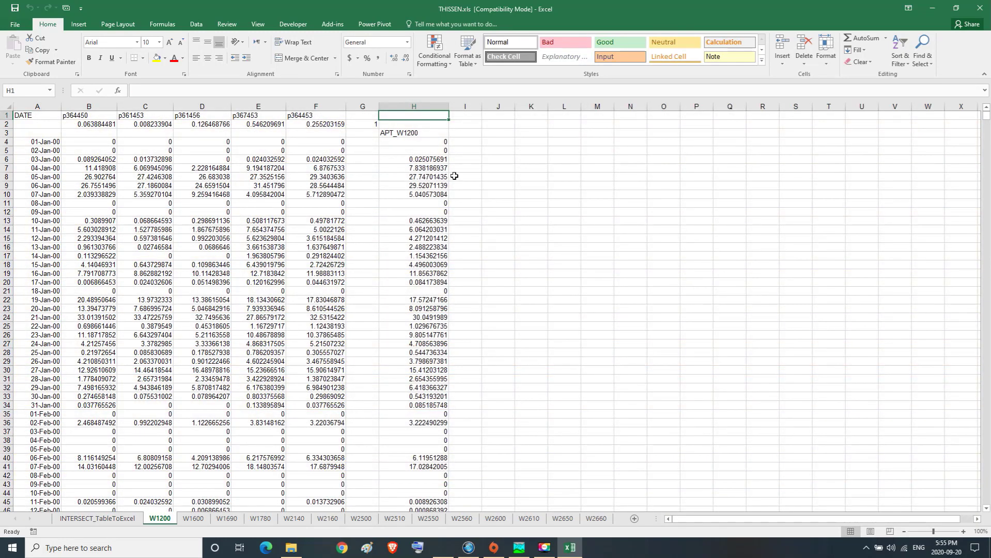
click(415, 143)
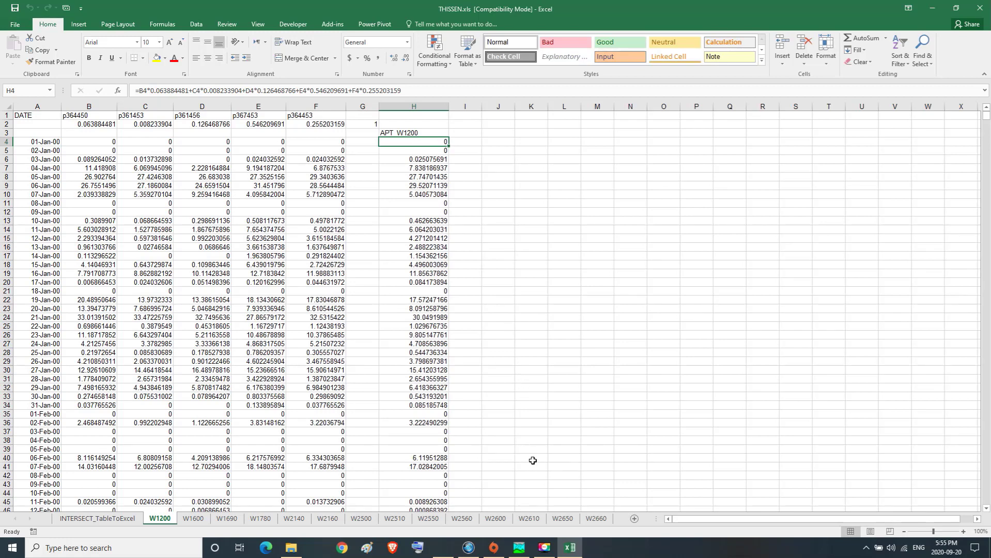
- Switch back to HEC-HMS and collapse the p351431 and p351434 entries under the precipitation gages
click(519, 548)
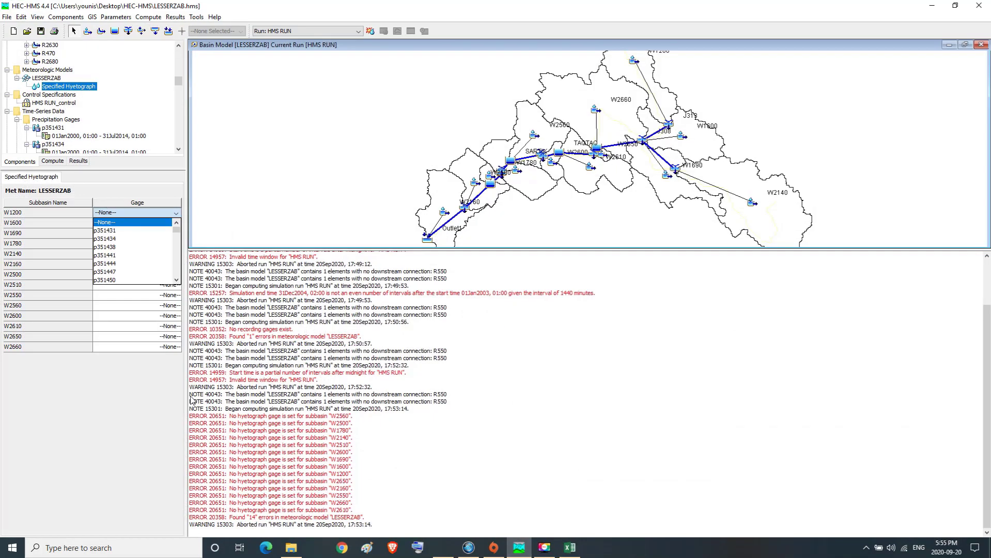
click(174, 214)
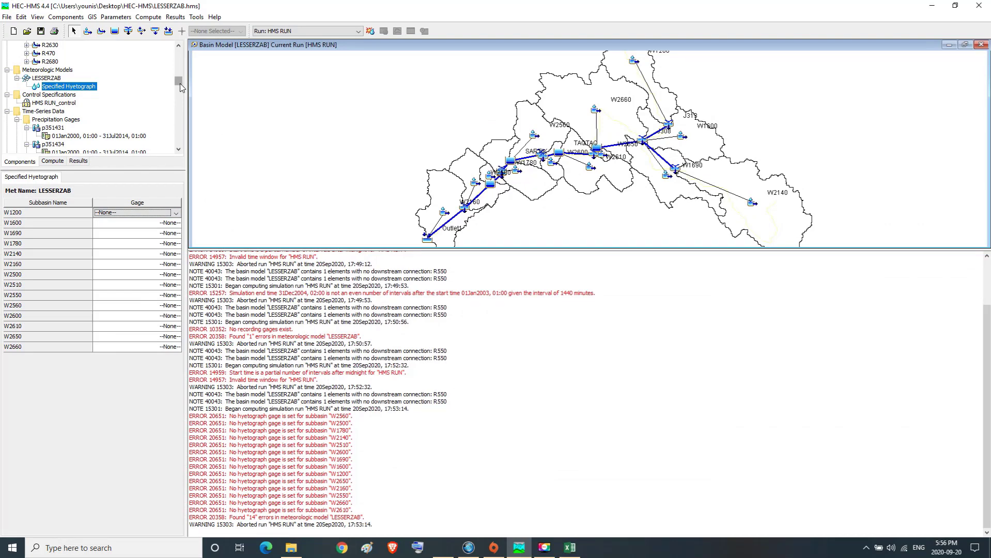
drag(180, 84, 182, 88)
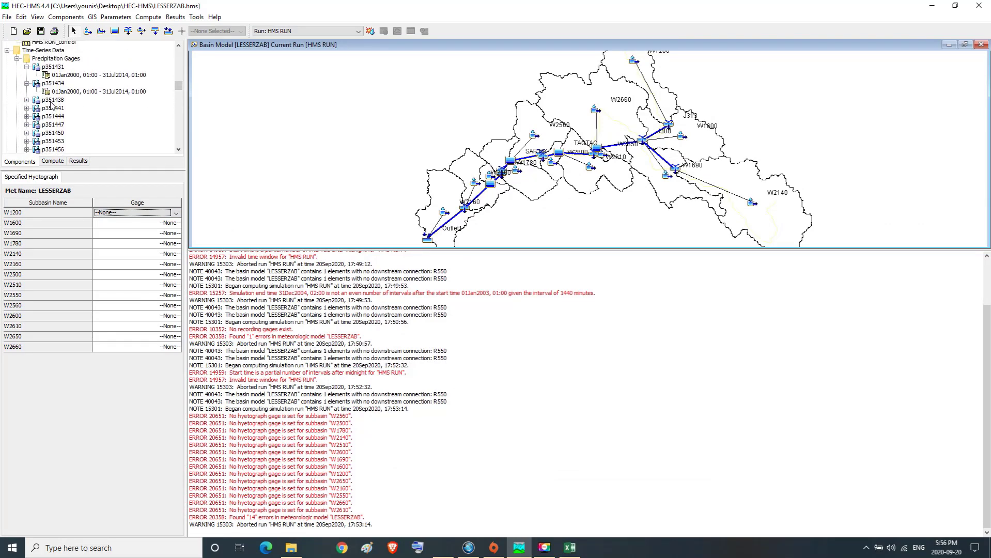
click(47, 60)
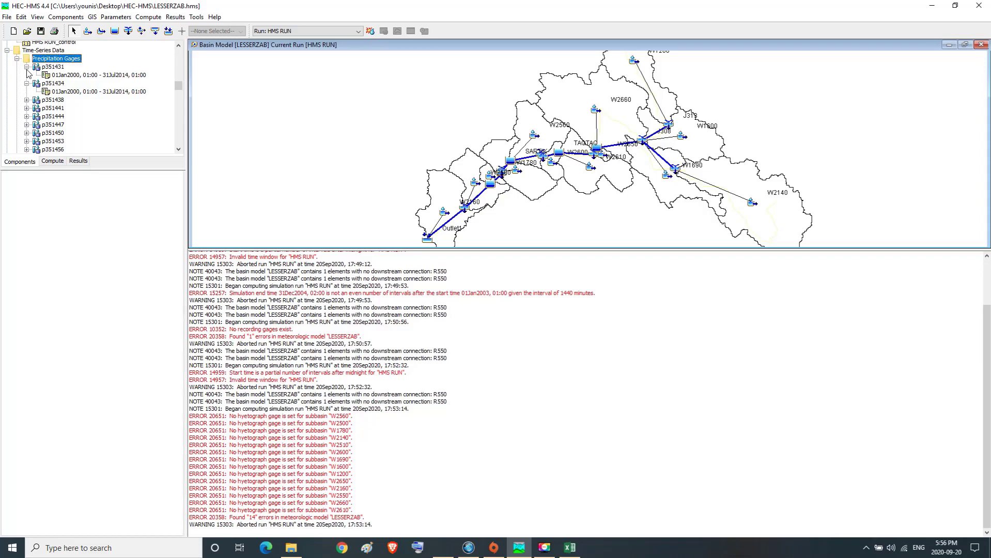
click(26, 83)
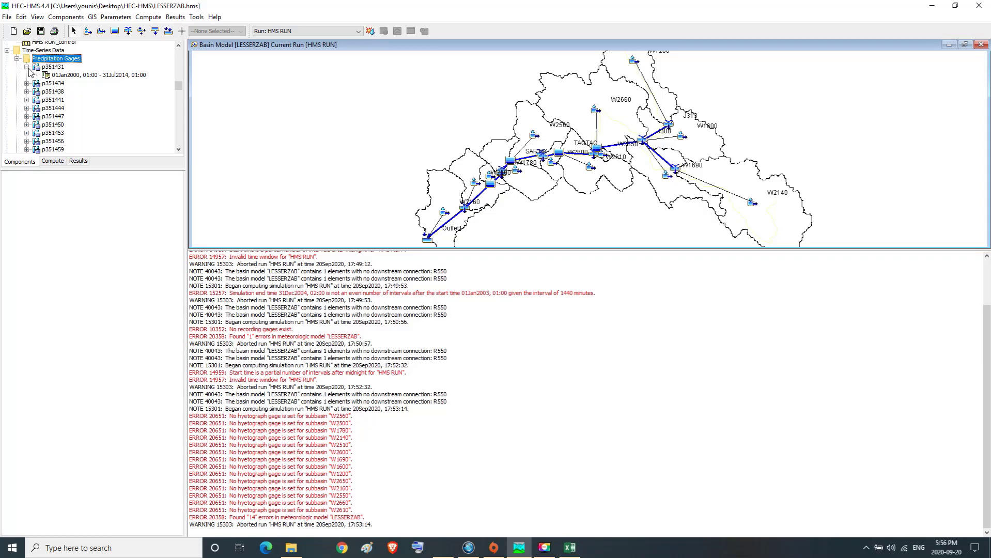
click(26, 67)
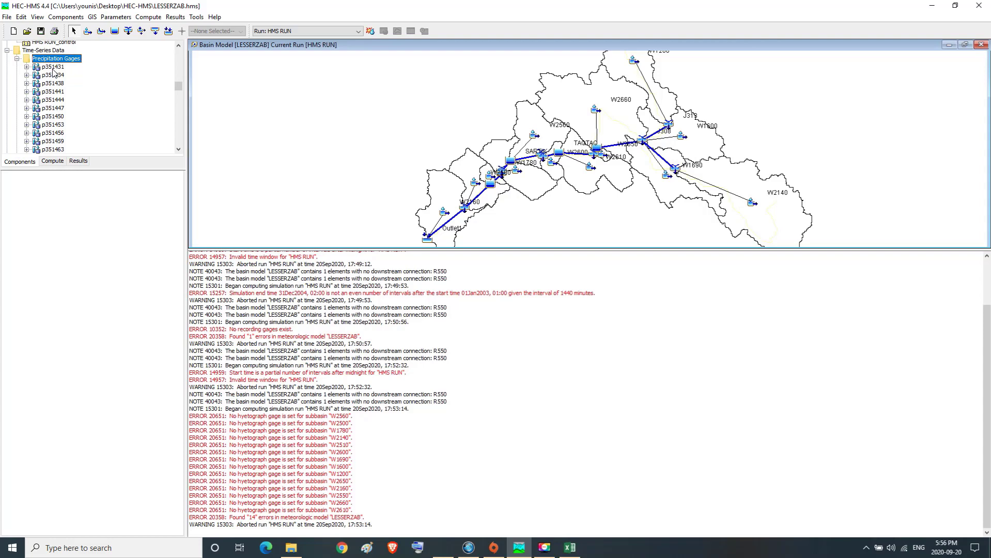
- Rename the precipitation gage p351431 as W 1200
click(54, 69)
right_click(54, 69)
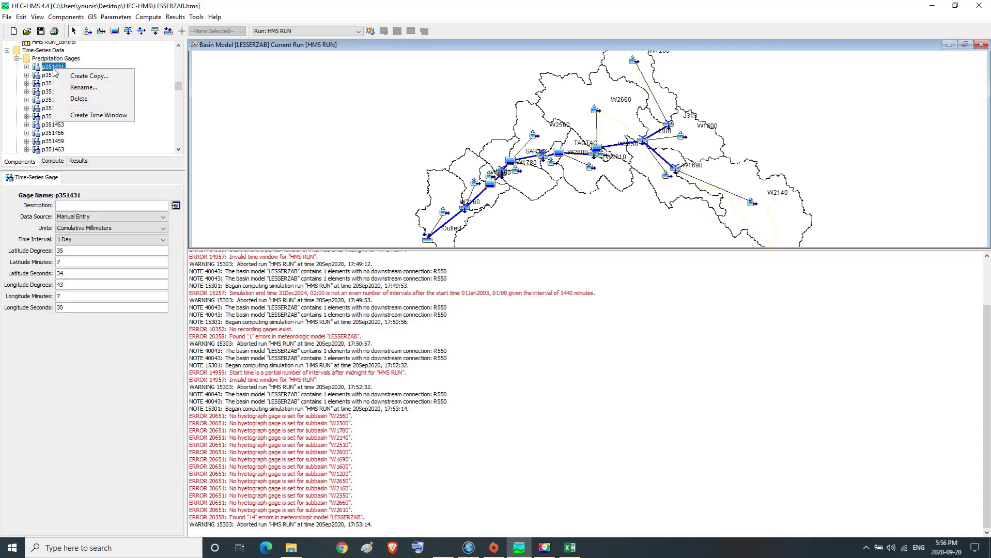
click(83, 88)
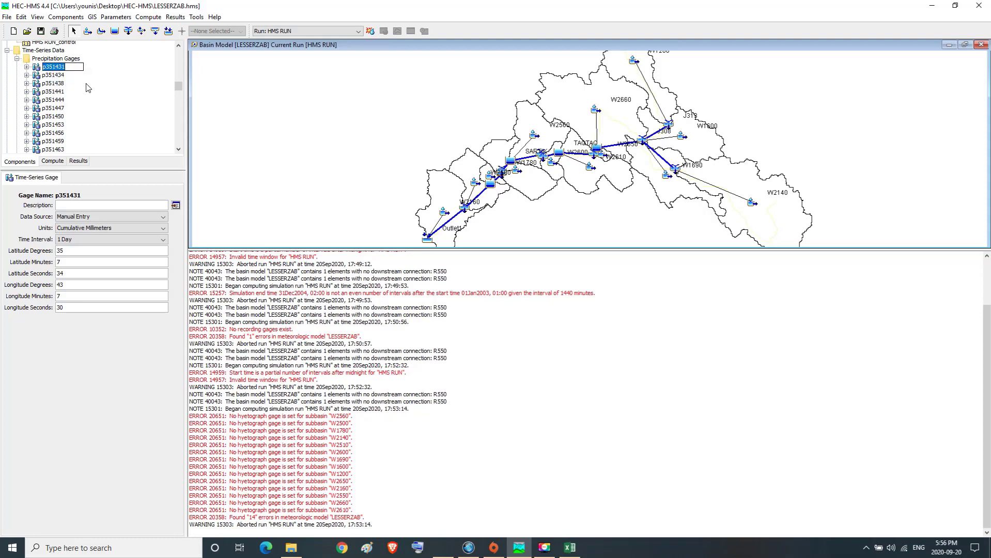
text(W 1200)
- Try to rename the precipitation gage p351434 as W 1200
click(60, 76)
drag(178, 140, 184, 88)
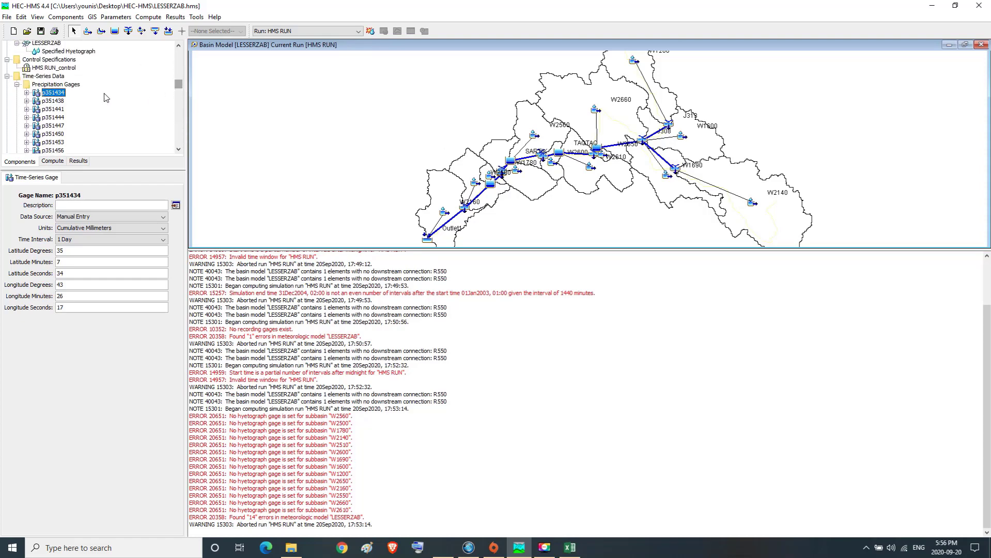
right_click(54, 97)
click(81, 112)
text(W 1200)
key(Return)
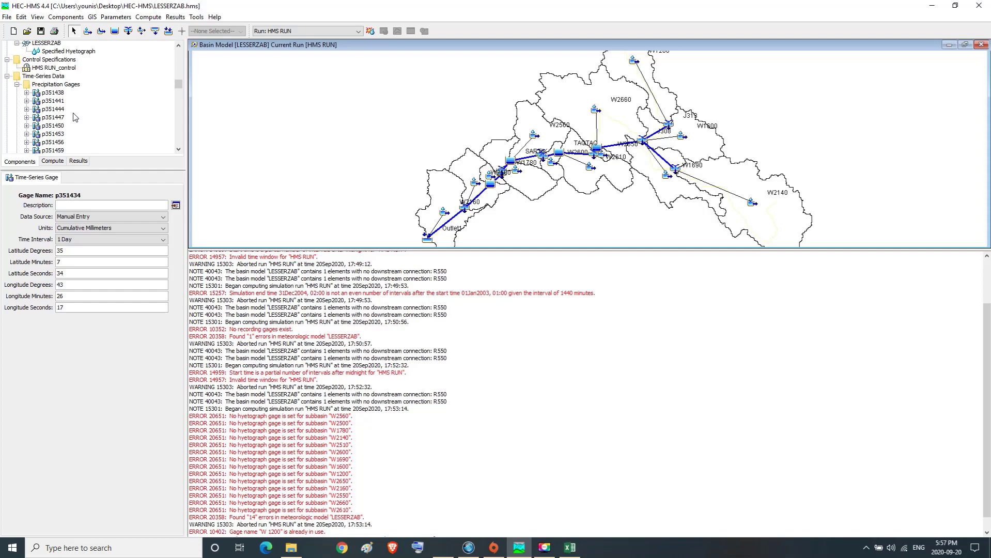
click(544, 549)
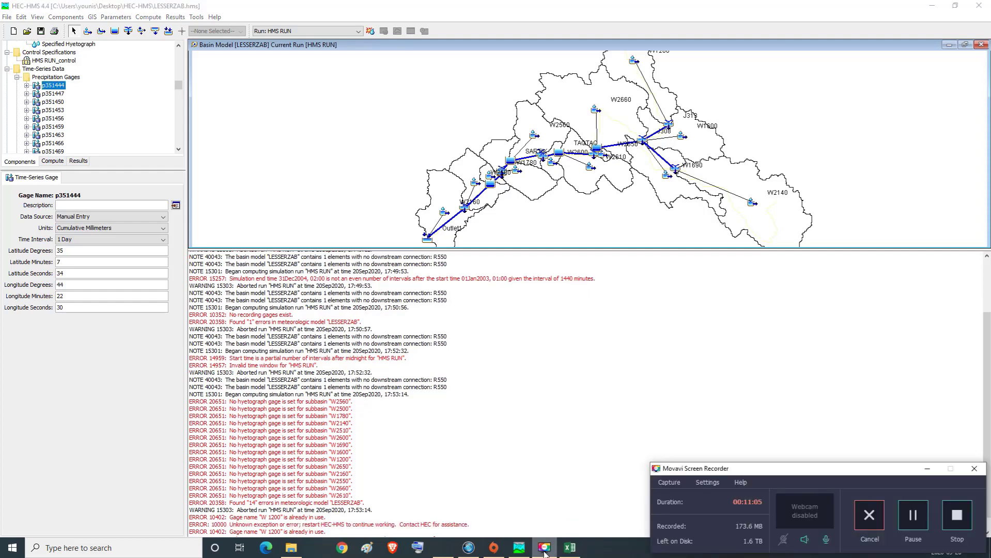
click(545, 549)
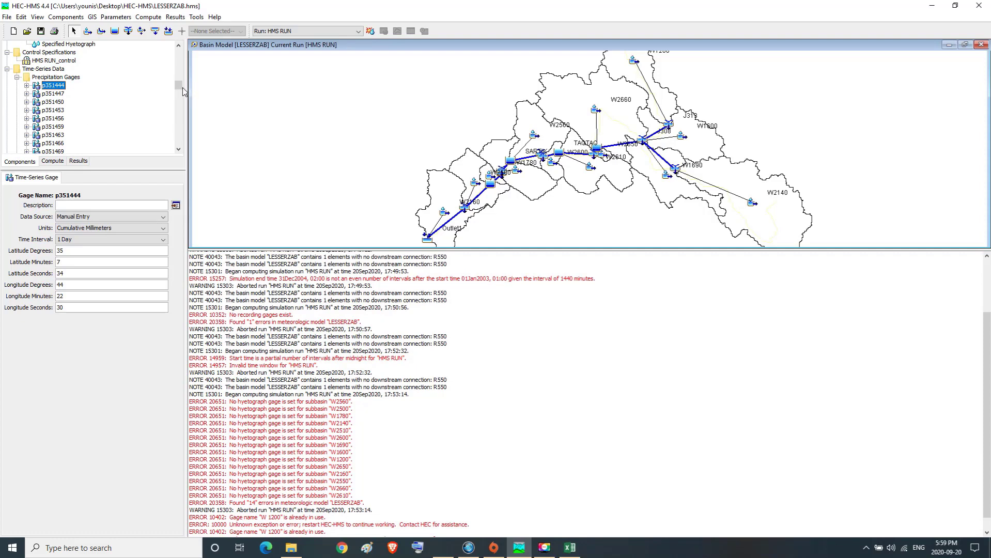
drag(179, 84, 184, 61)
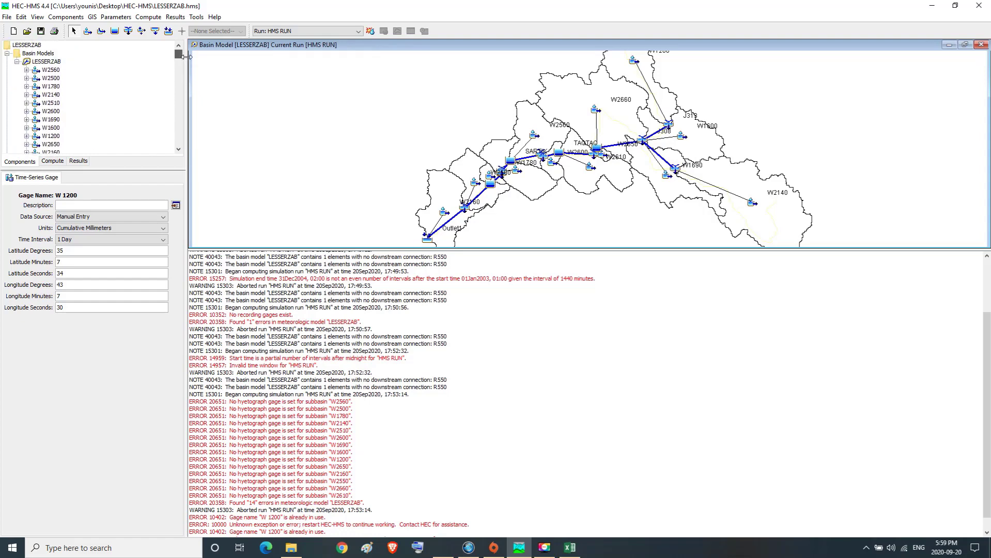
click(52, 72)
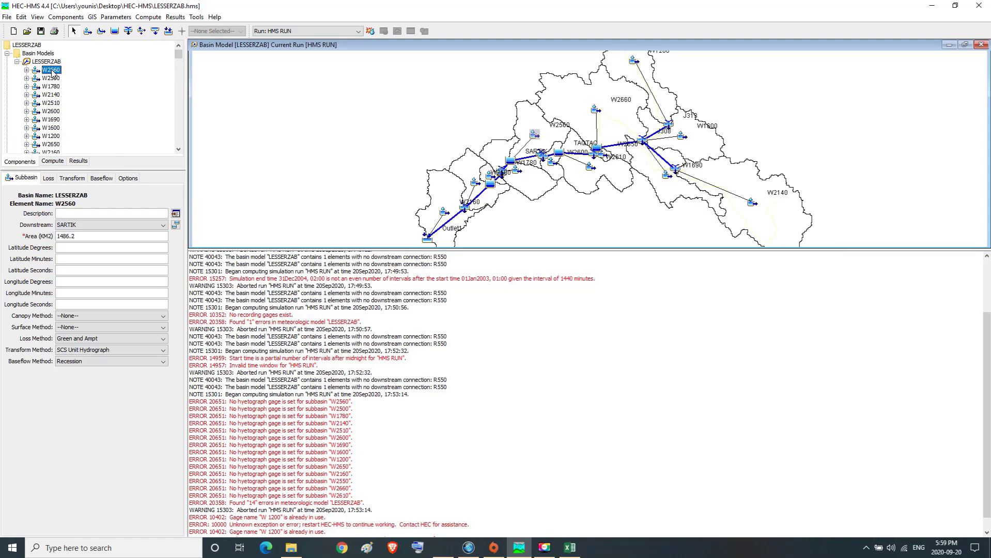
right_click(52, 71)
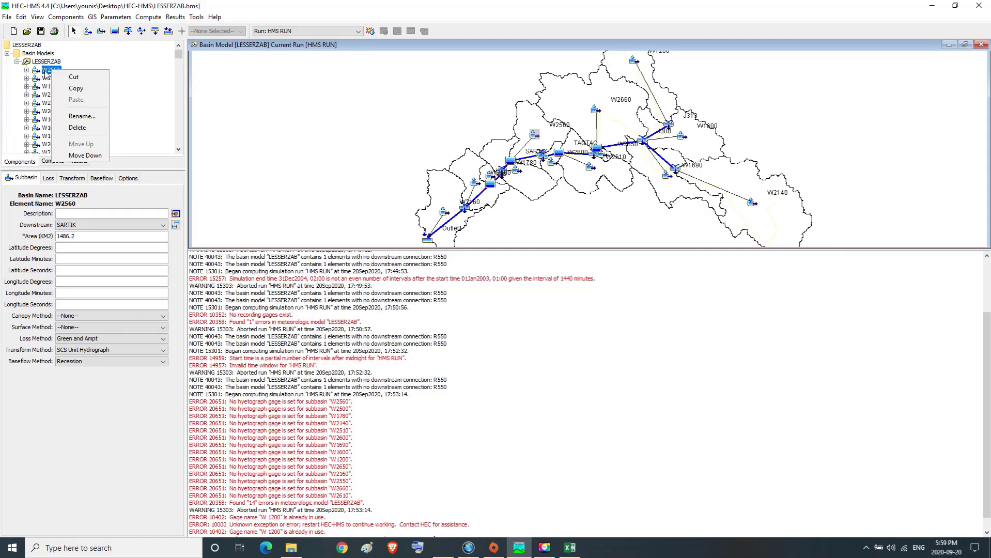
right_click(46, 72)
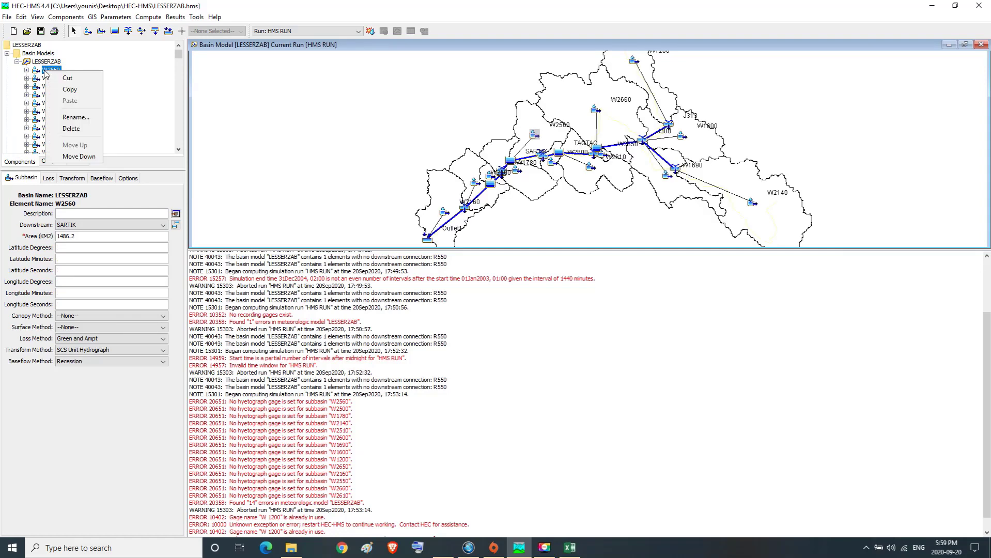
- Rename the precipitation gage p351444 as W 1600
drag(178, 55, 177, 86)
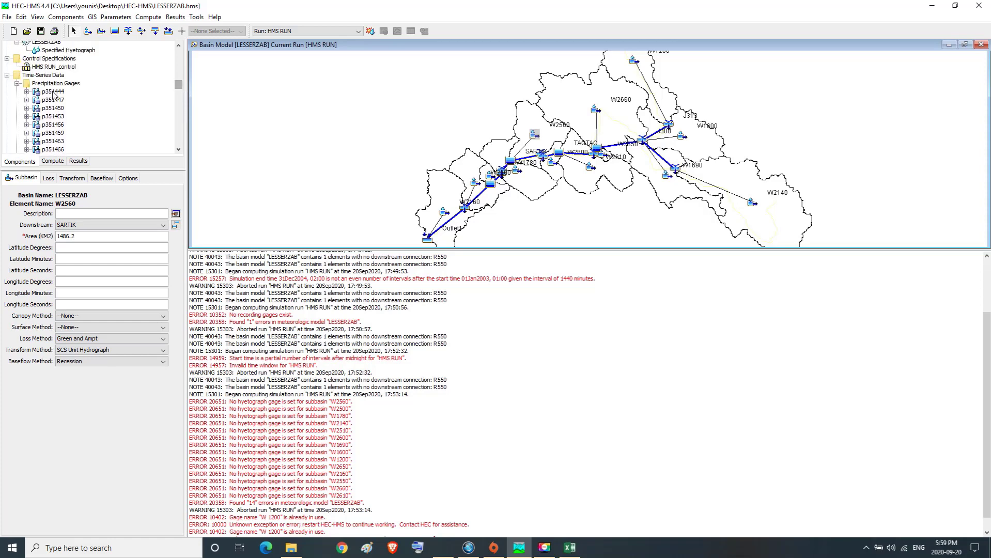
click(53, 92)
right_click(55, 92)
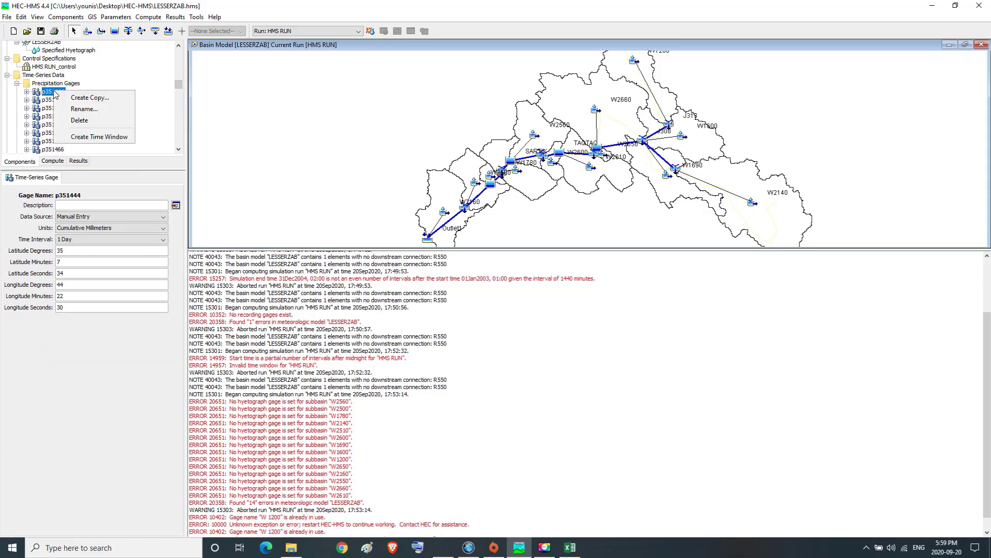
click(80, 109)
text(W)
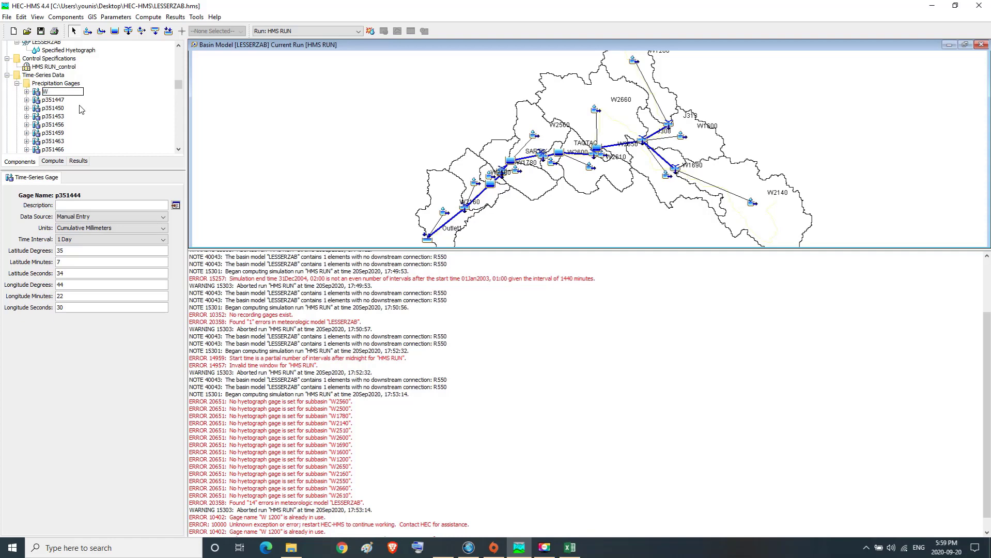
text( 1600)
key(Return)
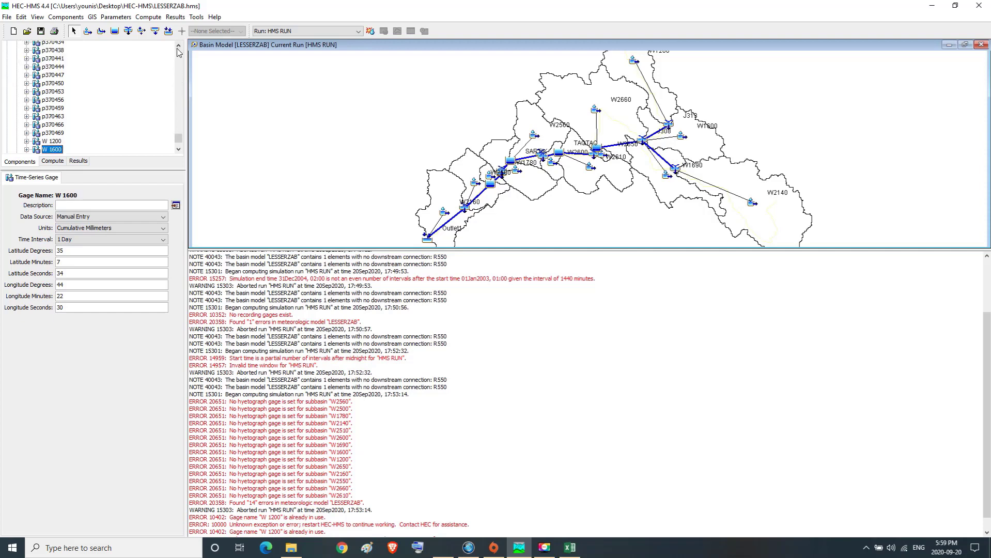
- Rename the precipitation gage p370469 as W 1690
click(56, 133)
right_click(57, 136)
click(73, 150)
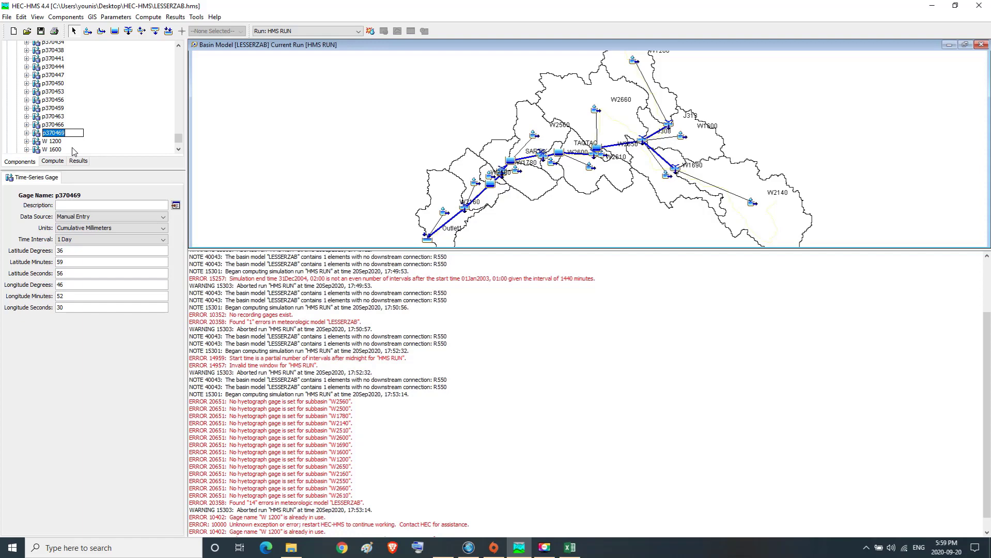
text(W 1690)
- Rename the precipitation gage p370466 as W 1780
click(57, 126)
right_click(57, 126)
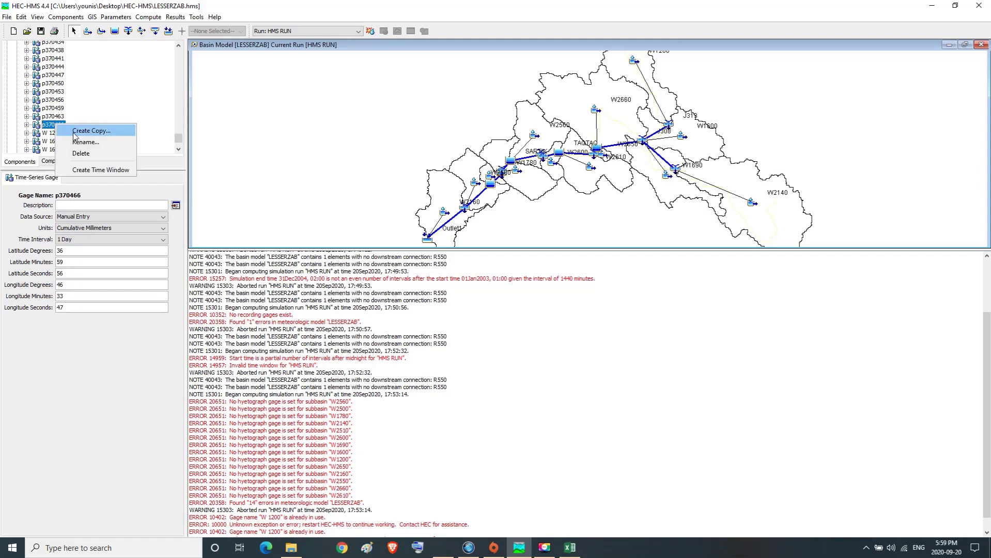
click(81, 144)
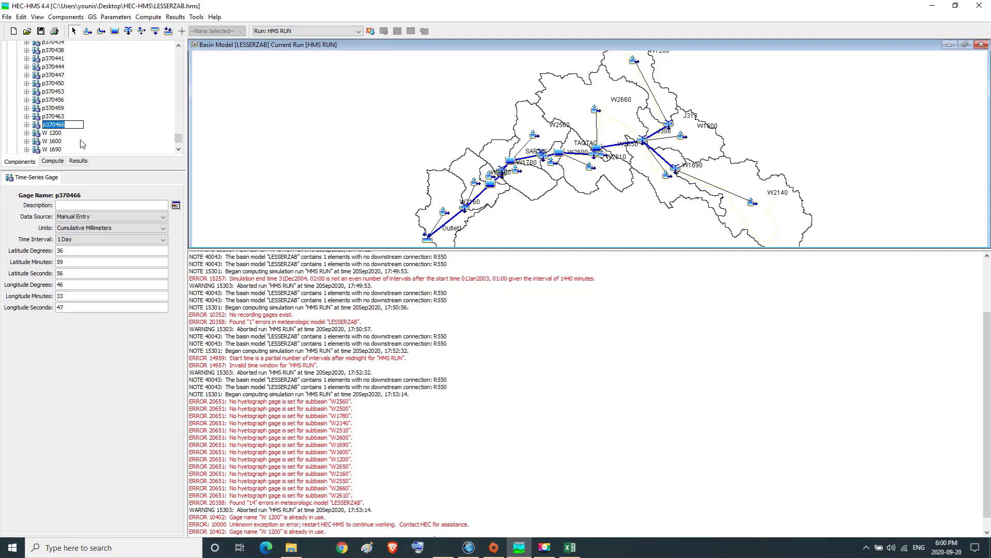
text(W)
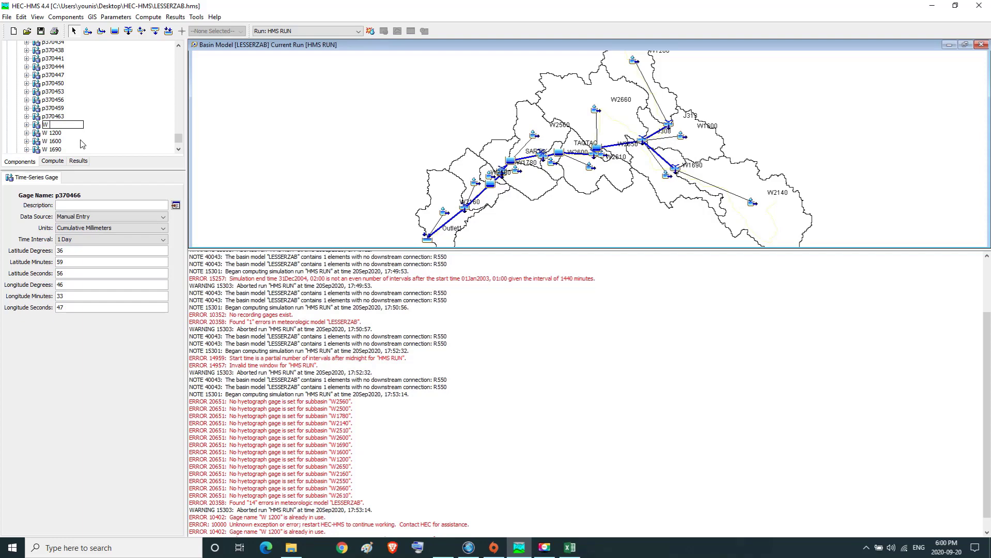
text( 1780)
- Rename the precipitation gage p370463 as W 2140
click(54, 117)
right_click(57, 117)
click(79, 136)
text(W 2140)
- Rename the precipitation gage p370459 as W 2160
click(54, 109)
right_click(54, 108)
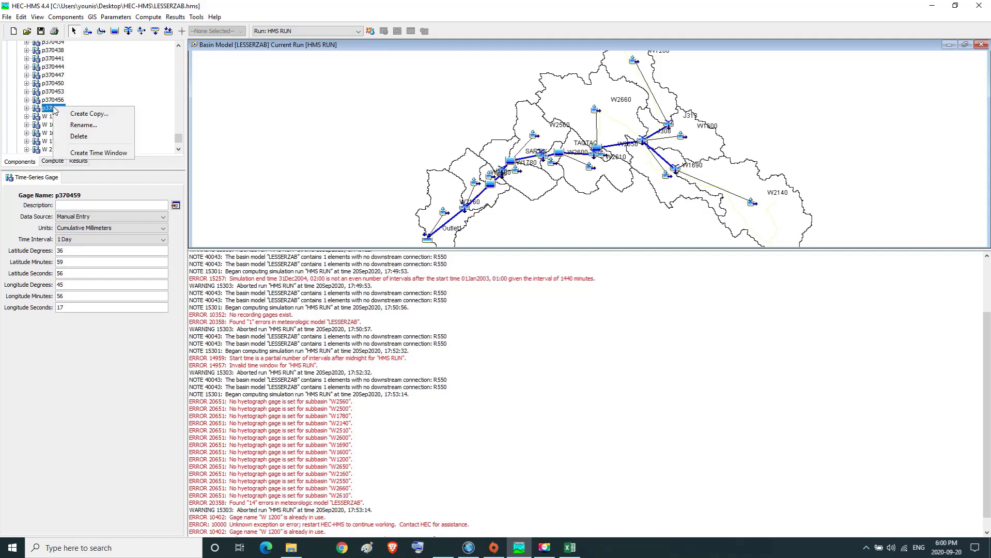
click(76, 126)
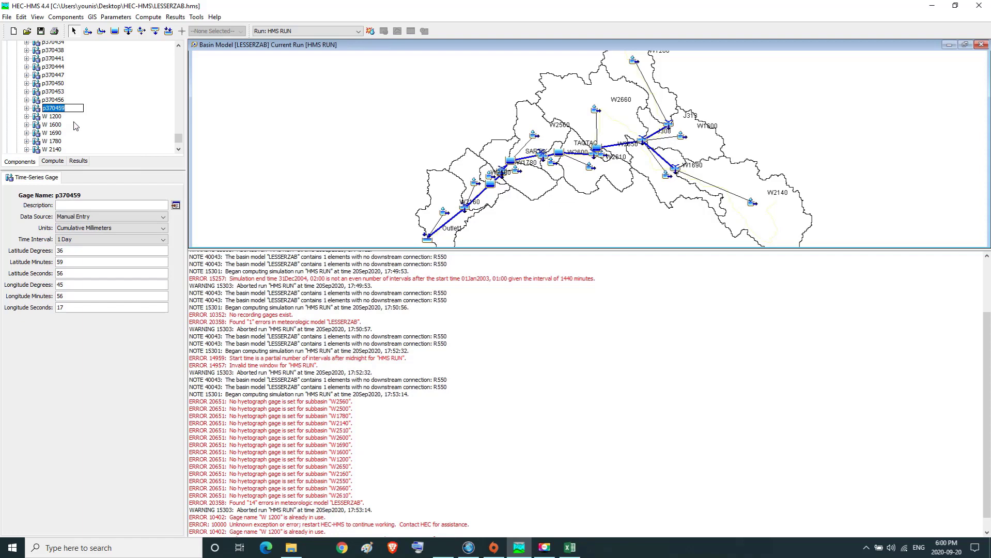
text(W 2160)
key(Return)
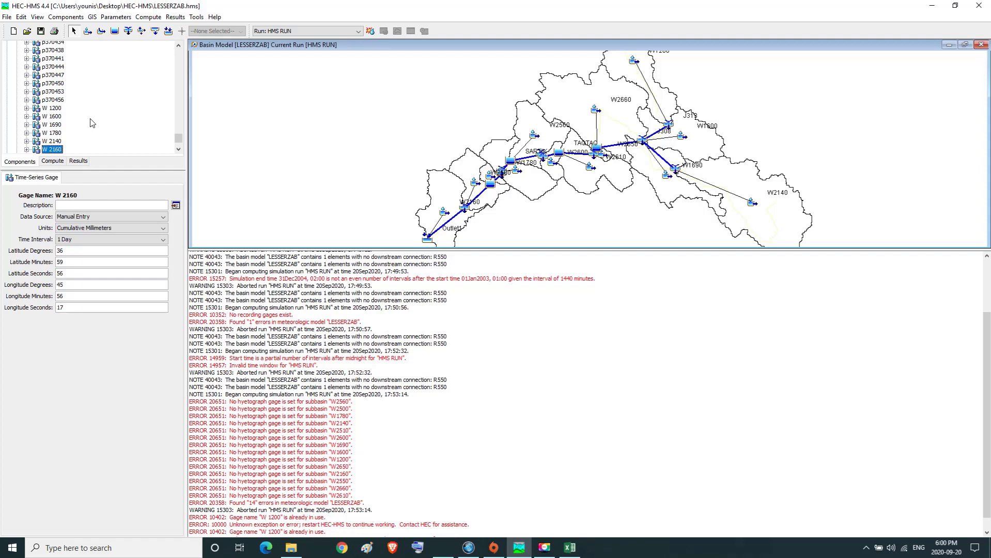
- Rename the precipitation gage p370456 as W 2500
click(57, 100)
right_click(58, 101)
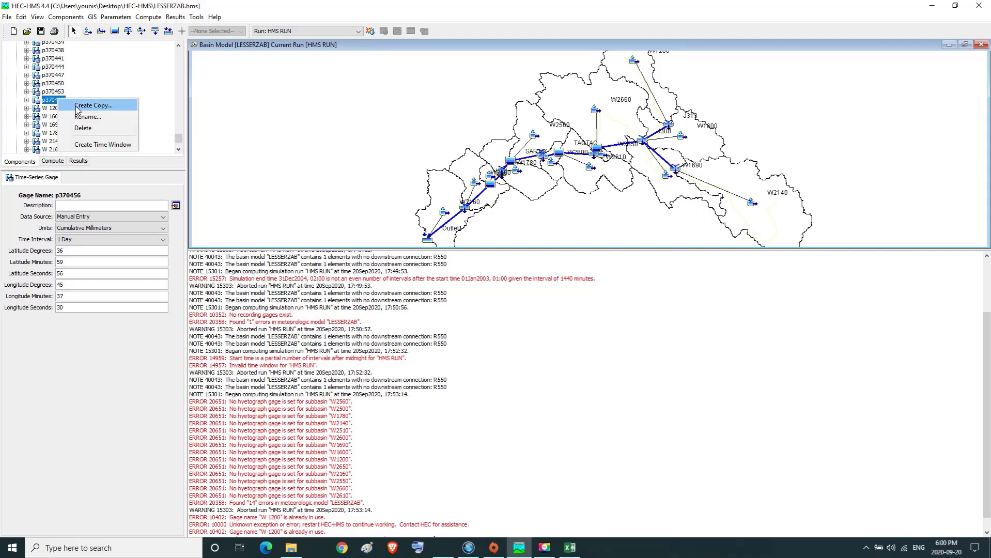
click(88, 119)
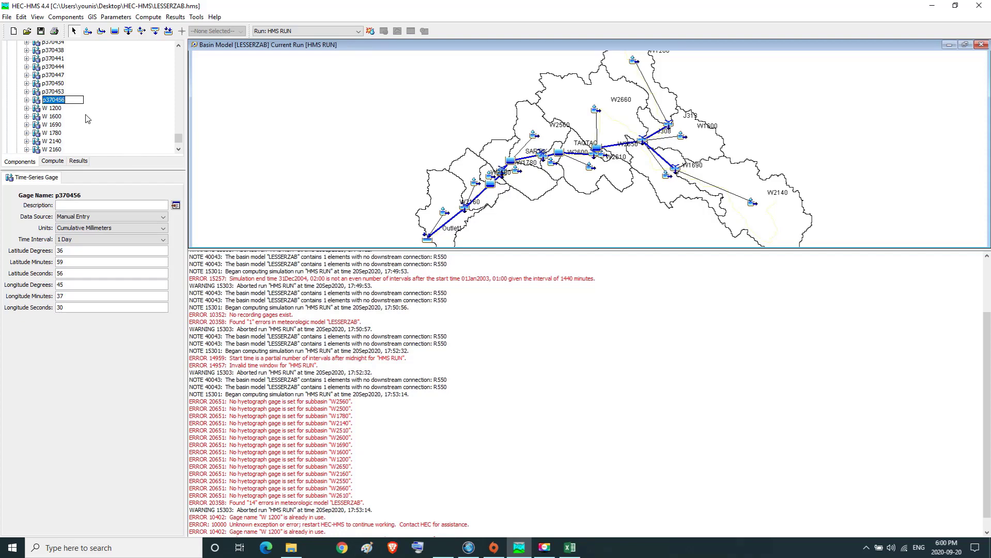
text(W 2500)
key(Return)
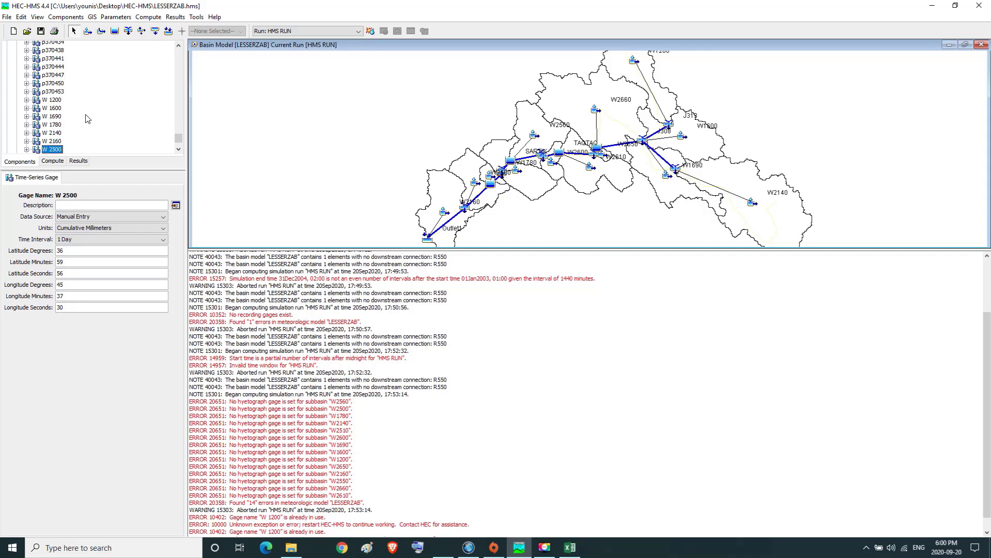
- Rename the precipitation gage p370453 as W 2510
click(57, 93)
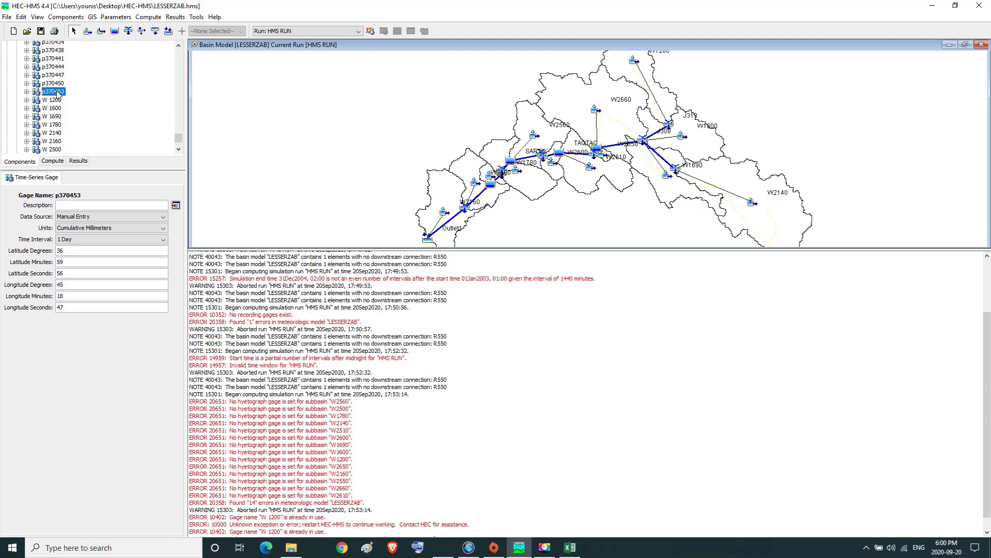
right_click(57, 93)
click(83, 112)
text(W 2510)
key(Return)
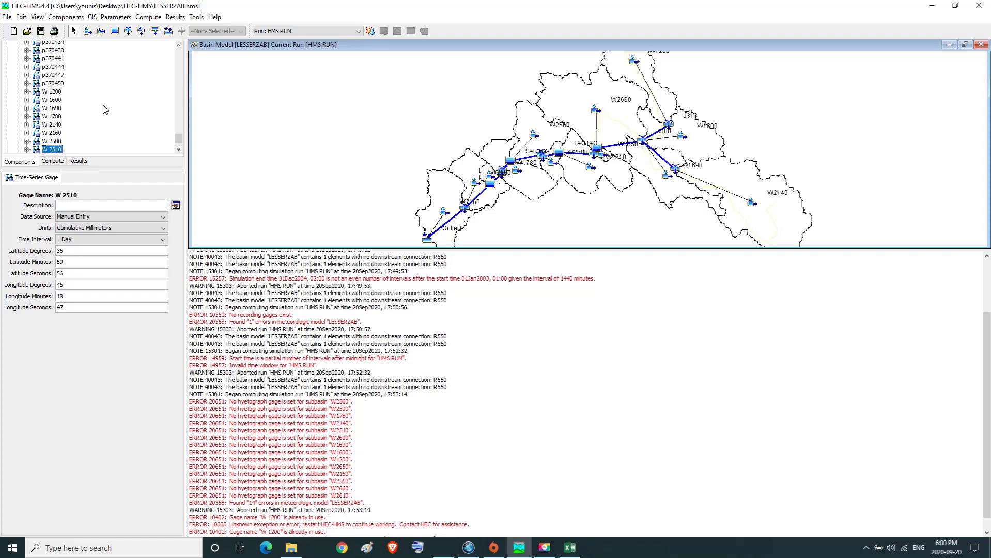
- Rename the precipitation gage p370450 as W 2550
click(54, 83)
right_click(61, 83)
click(76, 102)
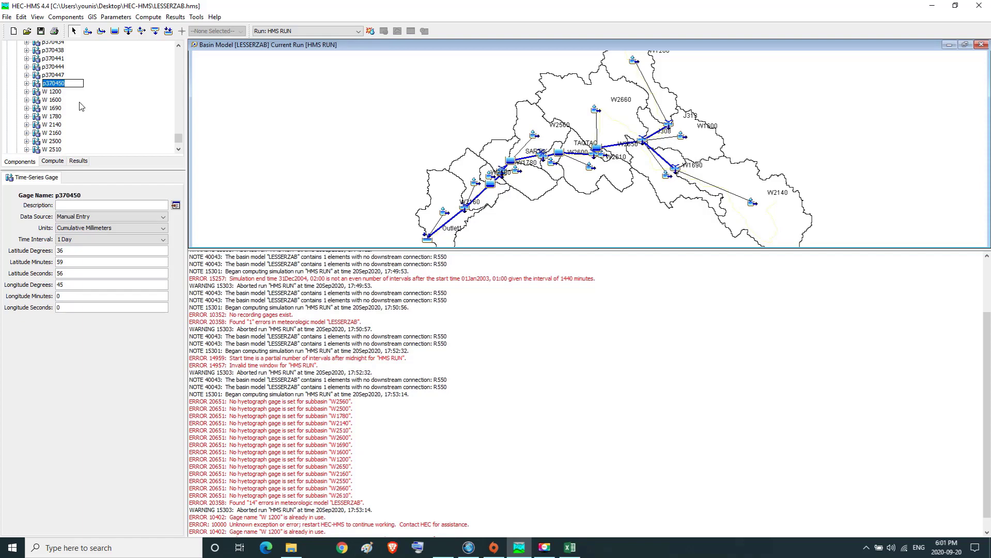
text(W 2550)
key(Return)
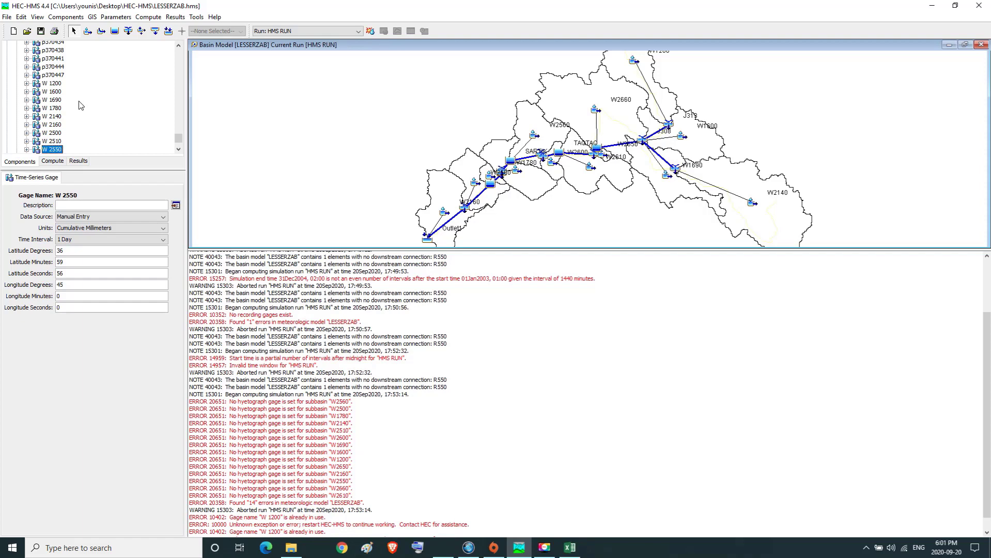
- Rename the precipitation gage p370447 as W 2560
click(55, 75)
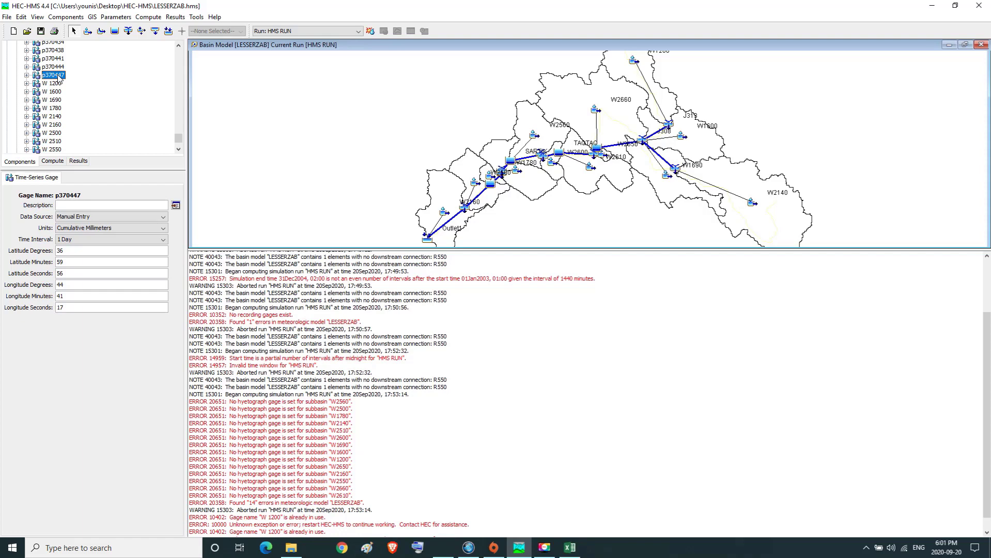
right_click(59, 78)
click(94, 93)
text(W 2560)
key(Return)
- Rename the precipitation gage p370444 as W 2600
click(51, 69)
right_click(52, 69)
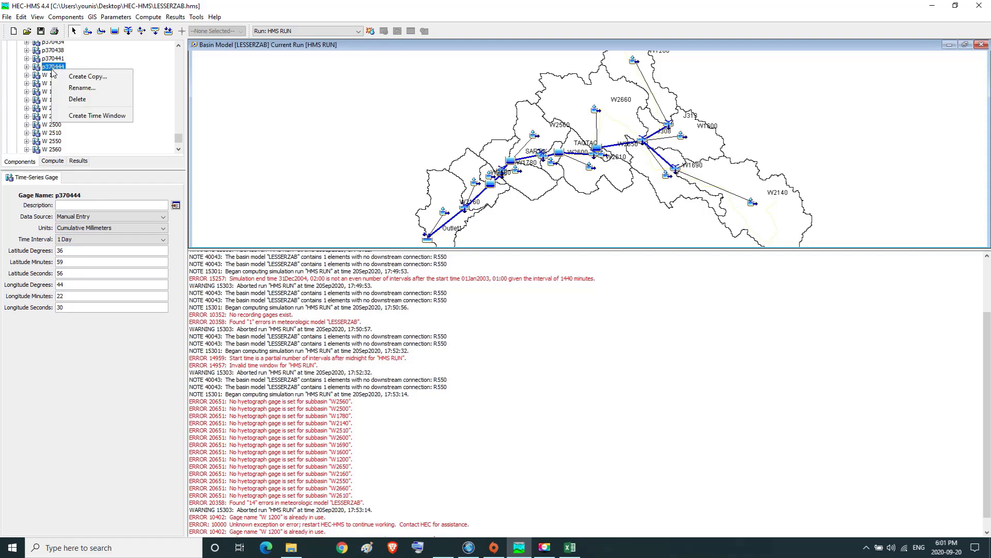
click(74, 91)
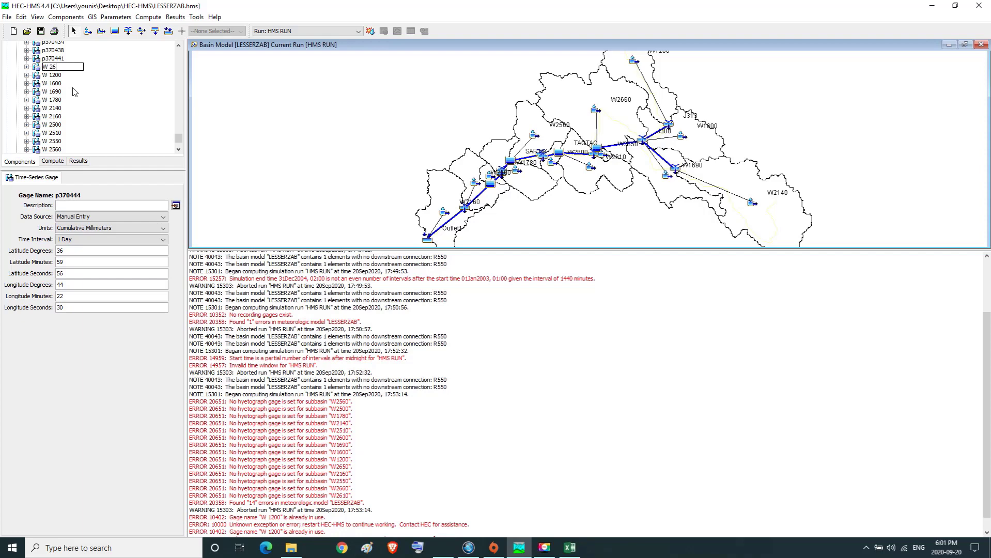
key(Return)
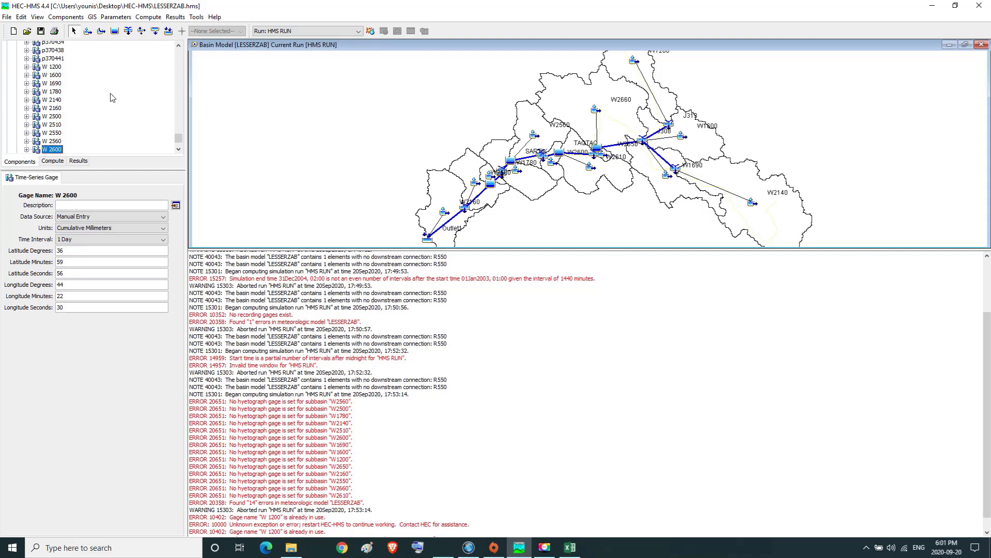
- Rename the precipitation gage p370441 as W 2610
click(57, 58)
right_click(61, 59)
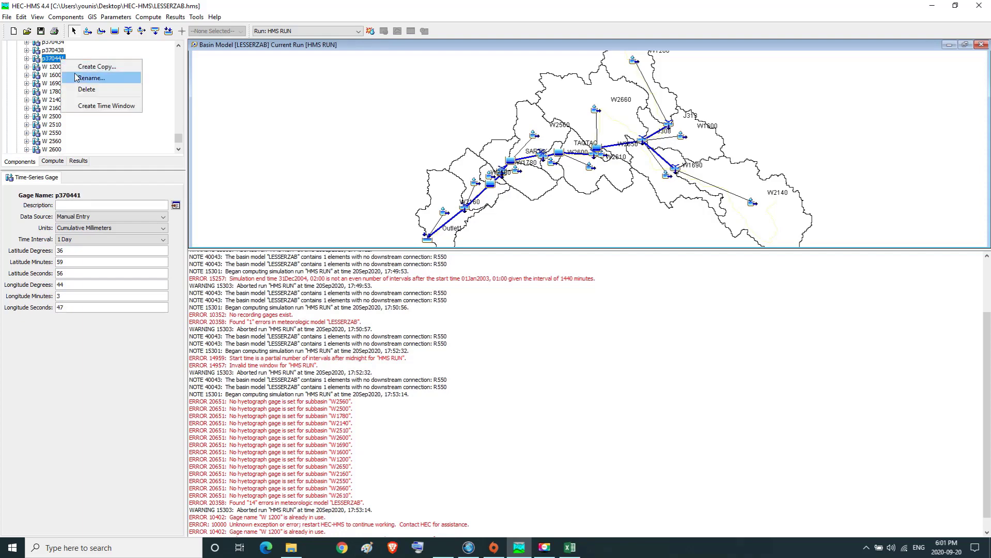
click(77, 78)
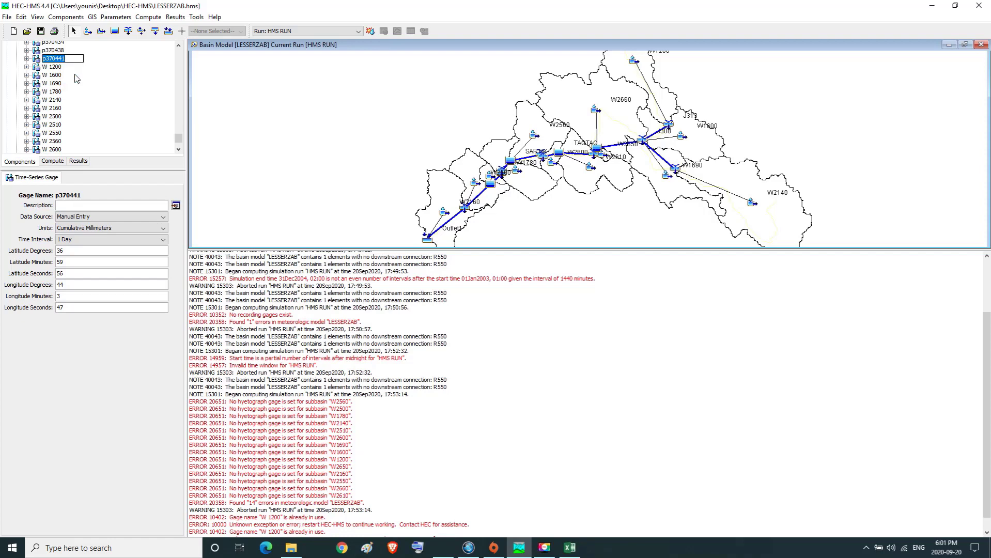
text(W 2610)
key(Return)
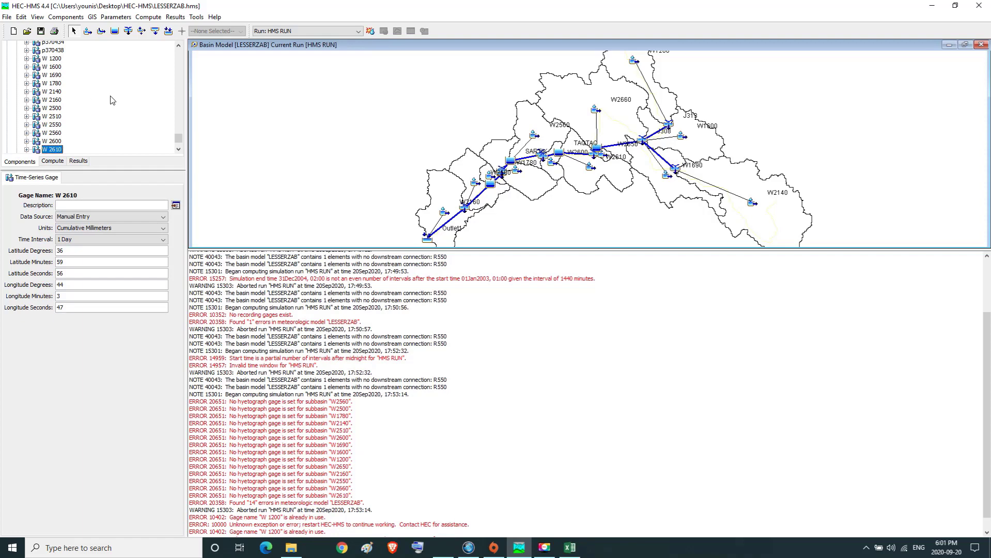
- Rename the precipitation gage p370438 as W 2650
click(57, 50)
right_click(61, 52)
click(79, 72)
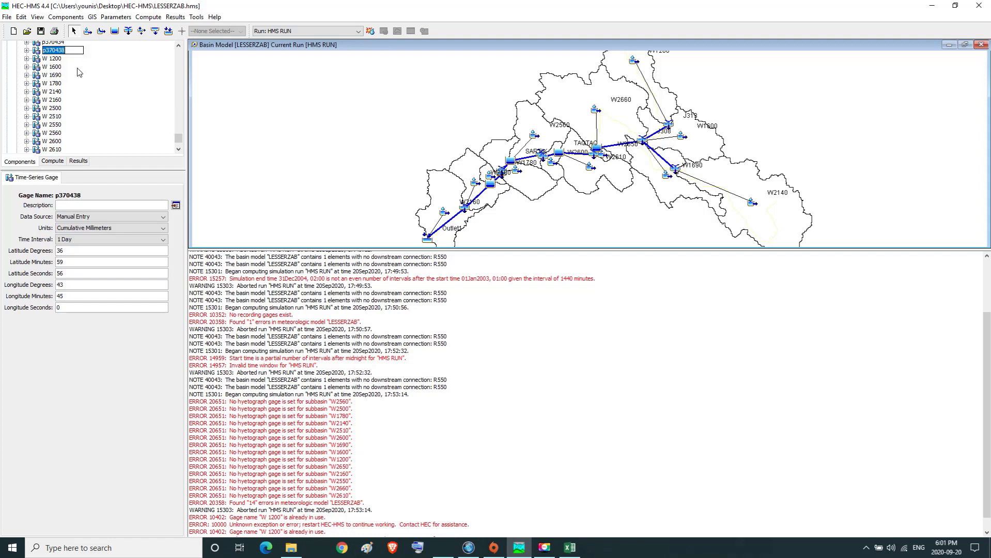
text(W 2650)
key(Return)
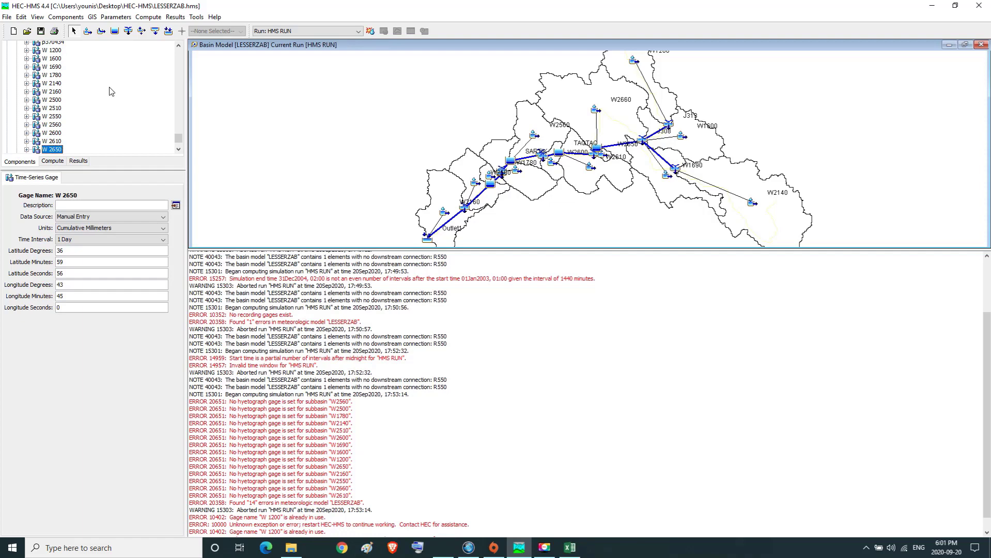
- Rename the precipitation gage p370434 as W 2660
click(179, 45)
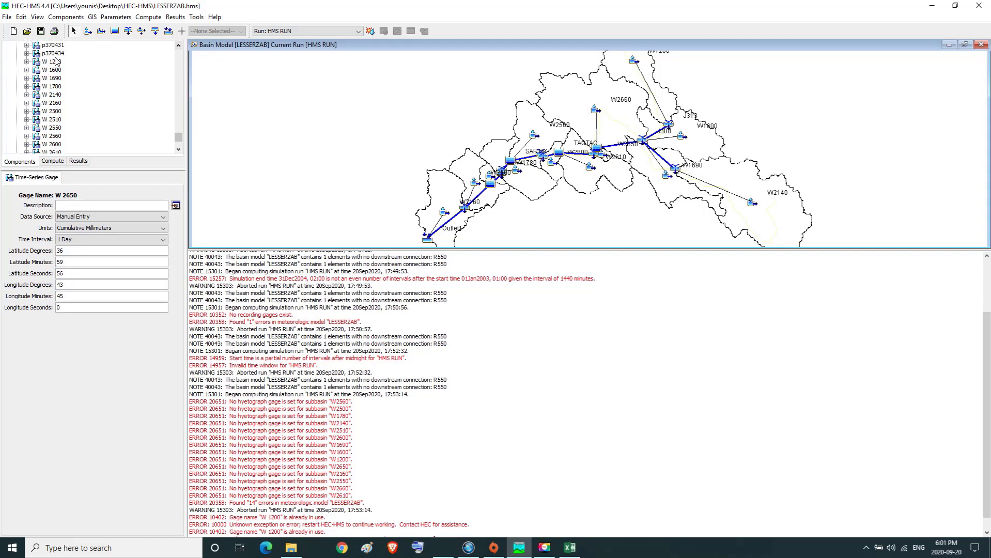
click(53, 53)
right_click(54, 54)
click(67, 76)
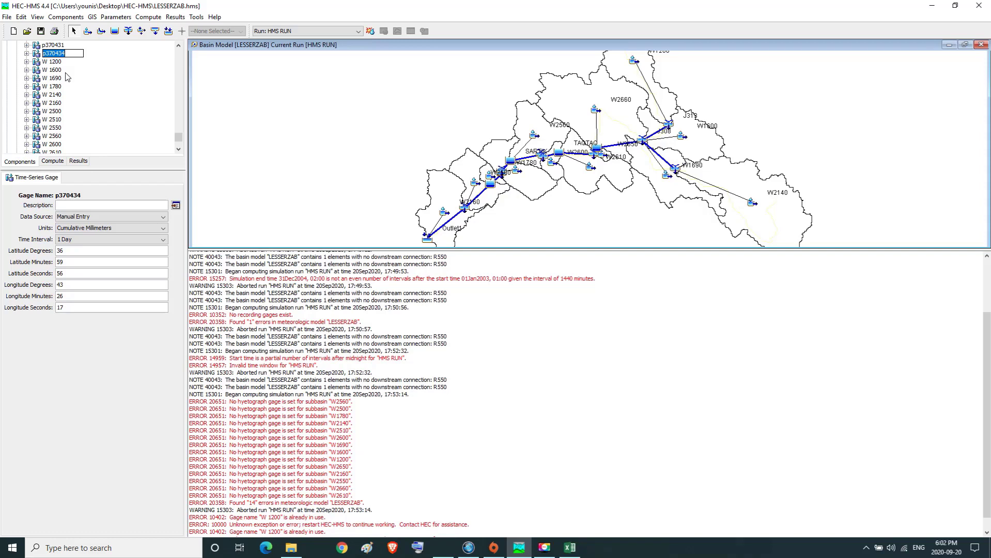
text(W 2660)
key(Return)
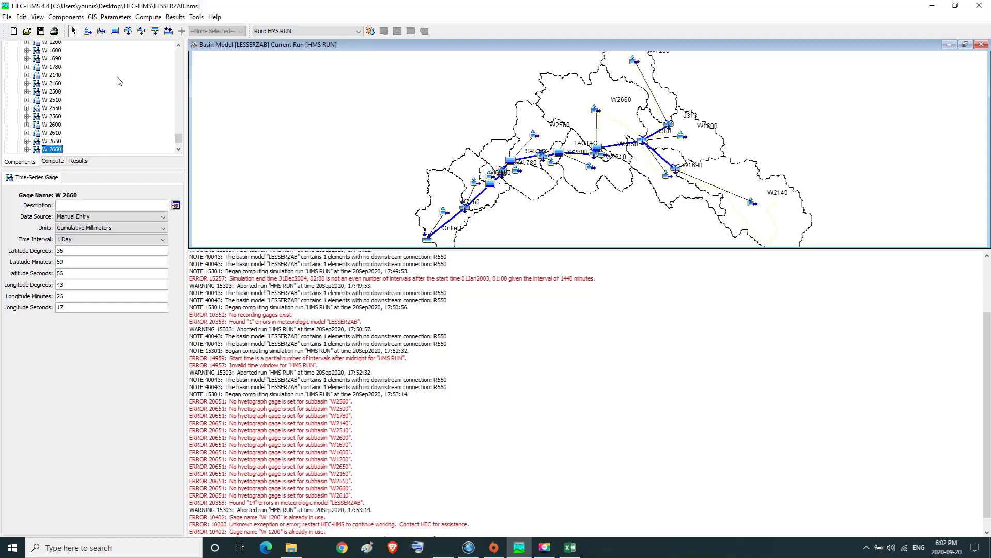
- Review the renamed precipitation gages one by one from W 2650 back to W 1600
click(58, 141)
click(59, 133)
click(59, 124)
click(59, 116)
click(59, 108)
click(60, 100)
click(61, 92)
click(60, 83)
click(61, 75)
click(61, 67)
click(60, 59)
click(58, 50)
- Open the 01Jan2000 to 31Jul2014 time window of the precipitation gage W 1200
click(178, 46)
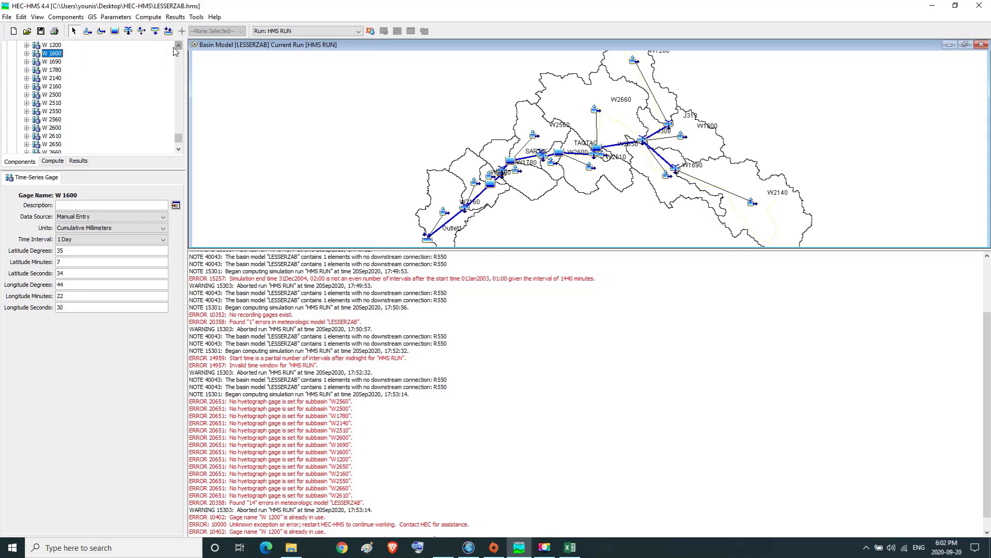
click(178, 45)
click(57, 54)
click(26, 54)
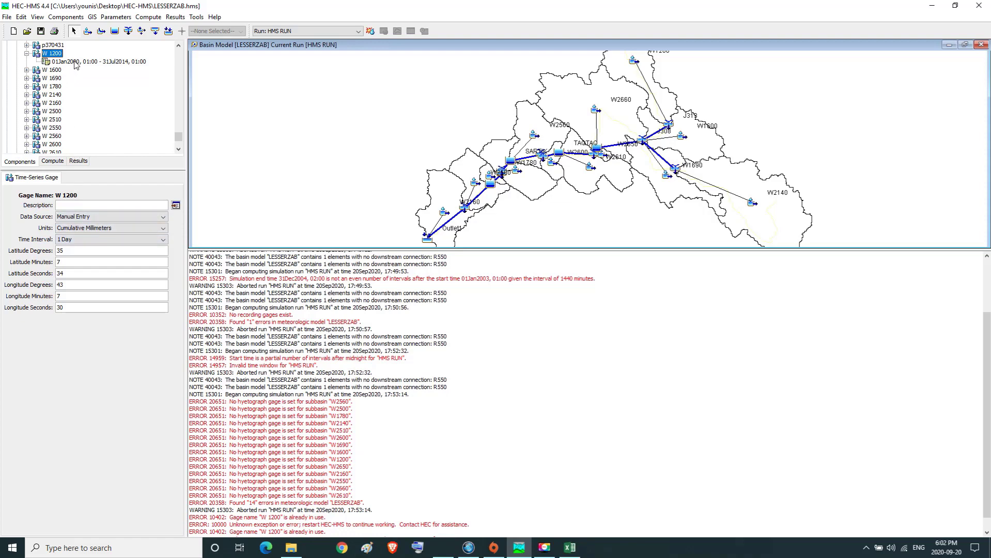
click(76, 62)
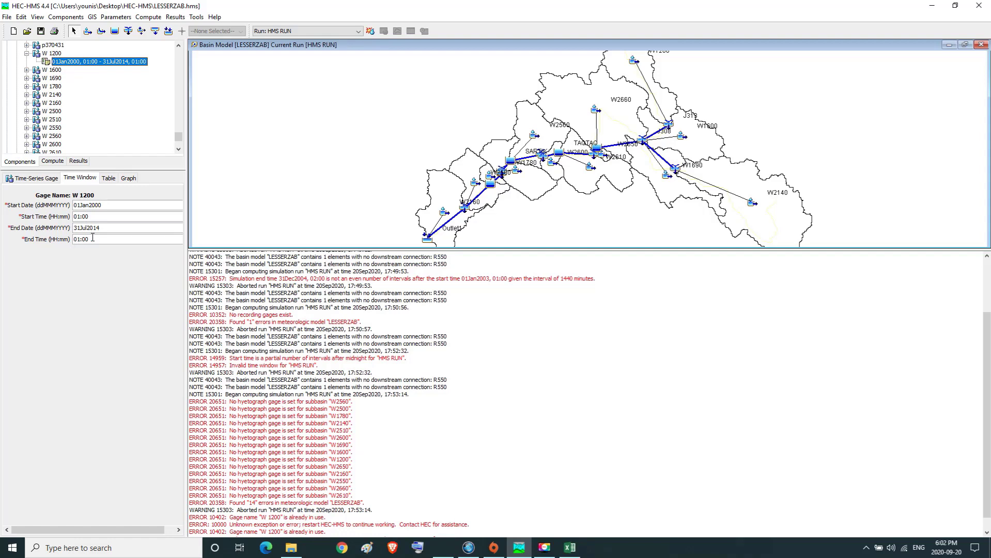
- Switch to the THISSEN.xls workbook in Excel and copy the APT W1200 values in H4:H5329 of the W1200 sheet
click(571, 551)
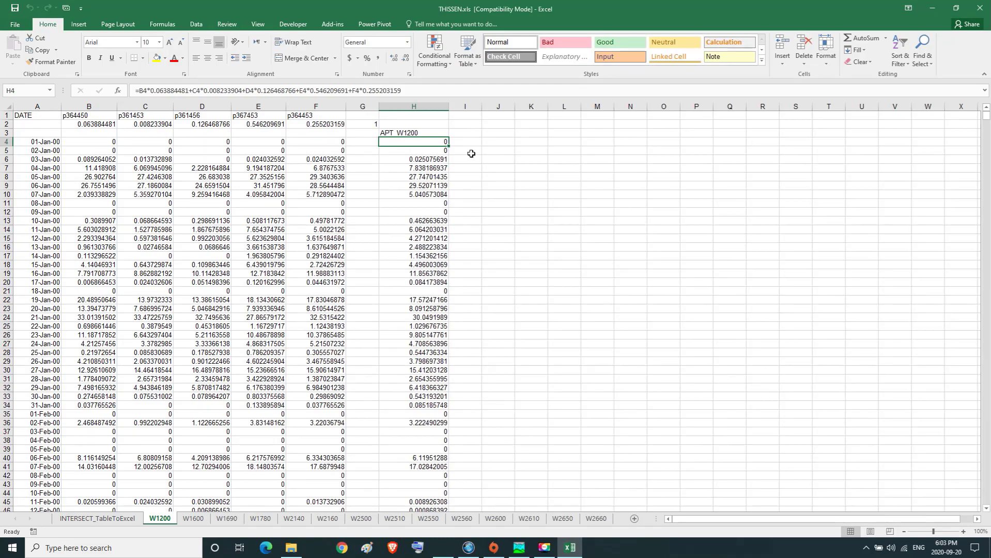
drag(430, 143, 441, 482)
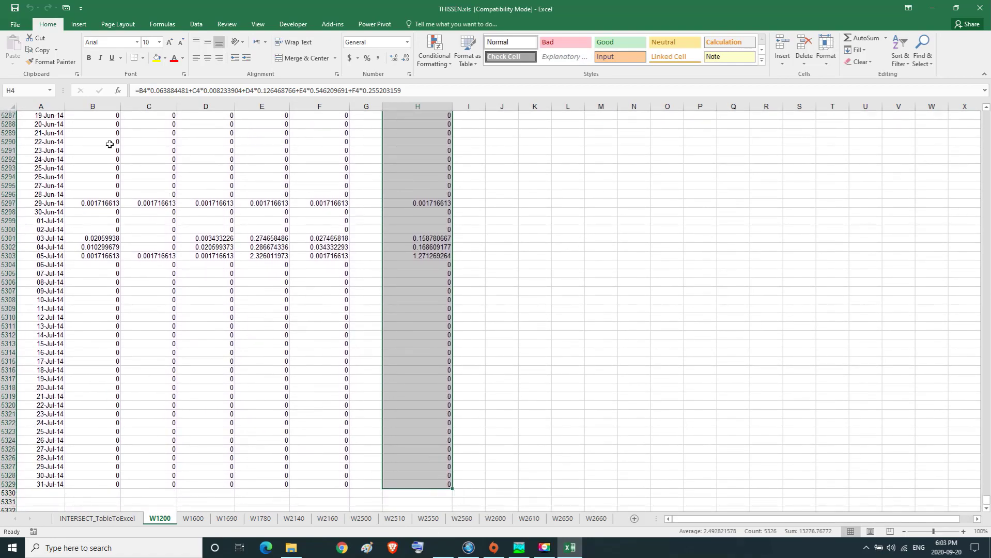
click(42, 50)
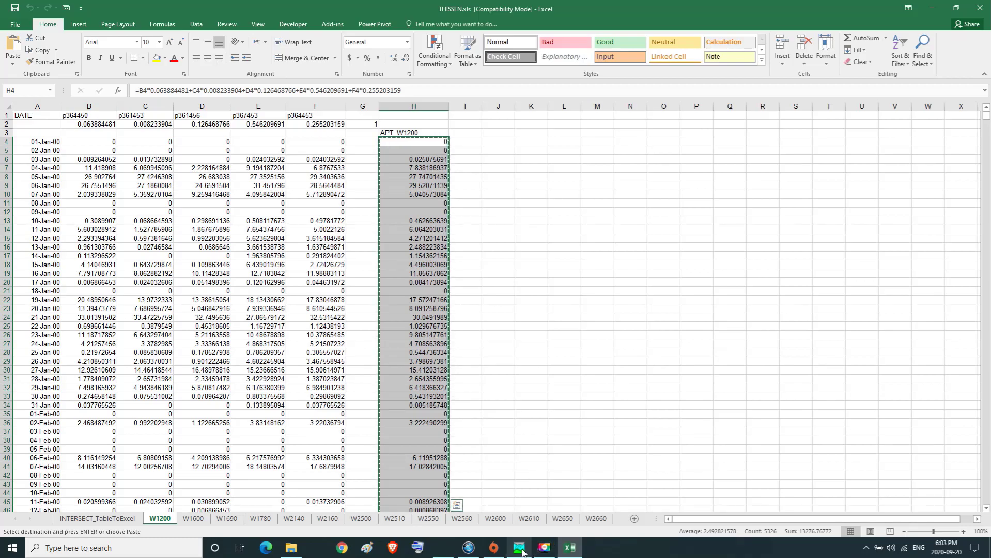
- Switch back to HEC-HMS and paste the copied values into the W 1200 gage's precipitation table, starting at 01Jan2000, 01:00
click(519, 548)
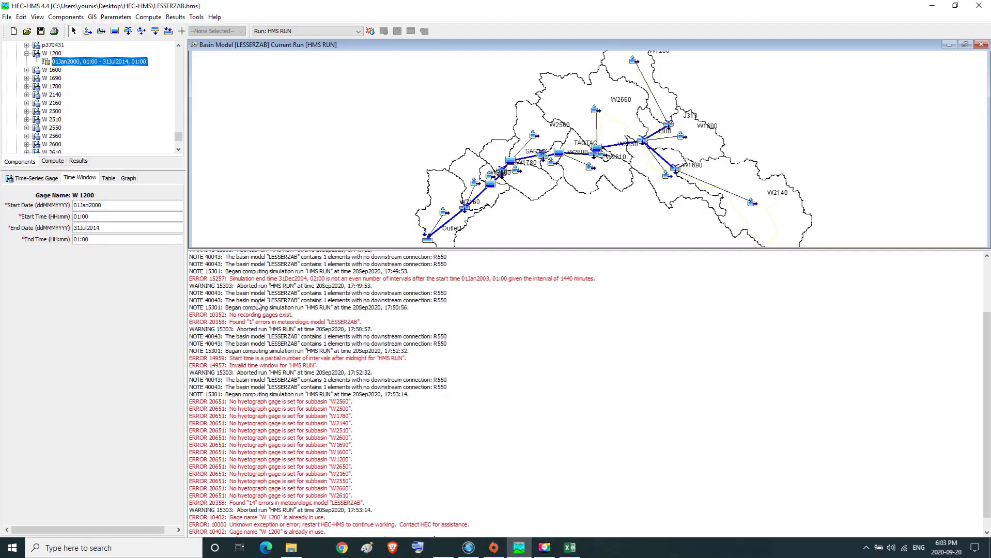
click(109, 178)
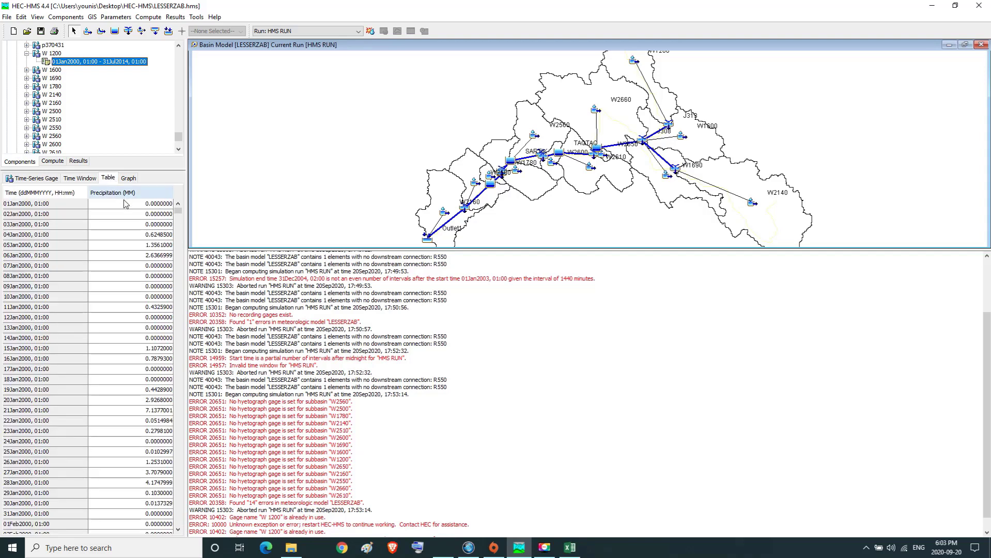
right_click(125, 201)
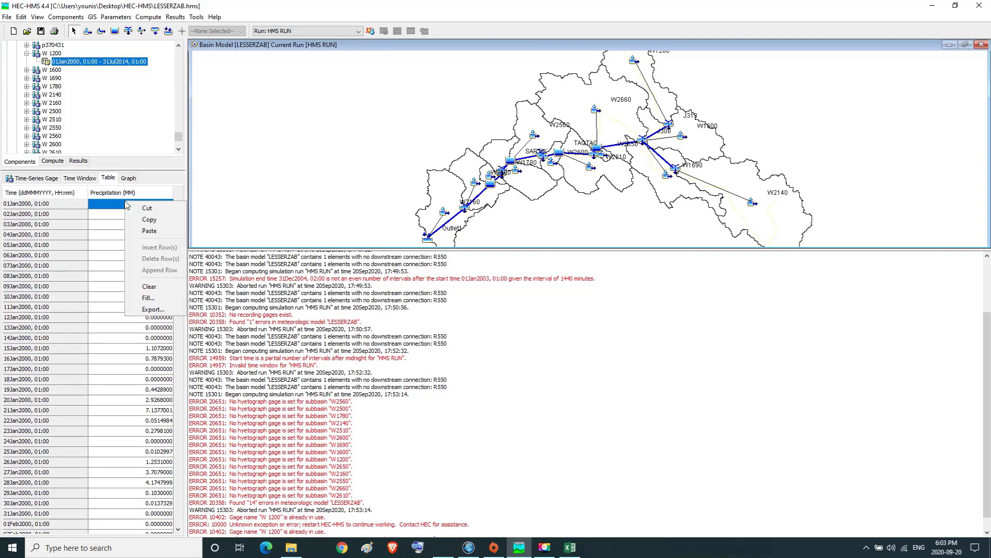
click(148, 231)
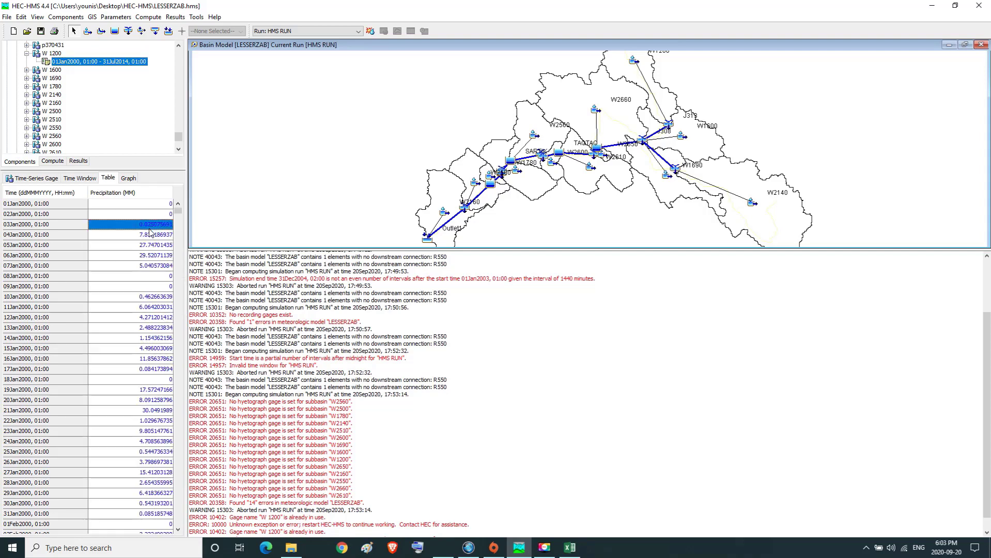
- Close the W 1200 gage's entry and open the precipitation table of the W 1600 gage
click(144, 205)
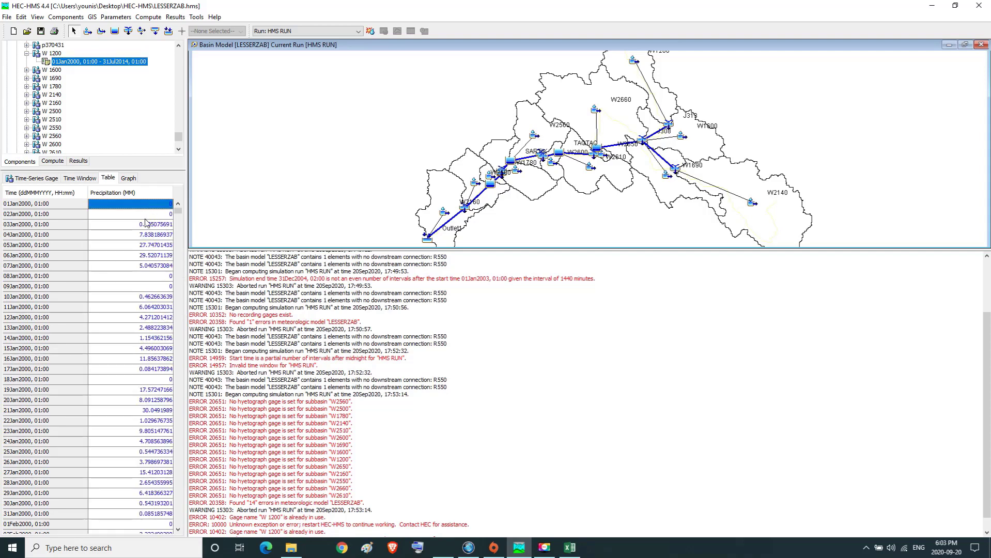
click(27, 54)
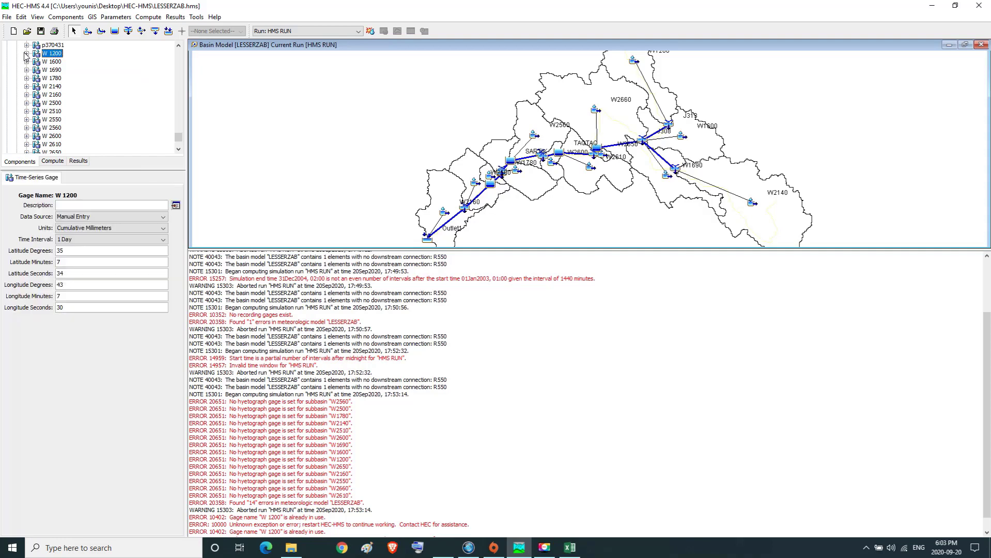
click(50, 62)
double_click(50, 62)
click(61, 71)
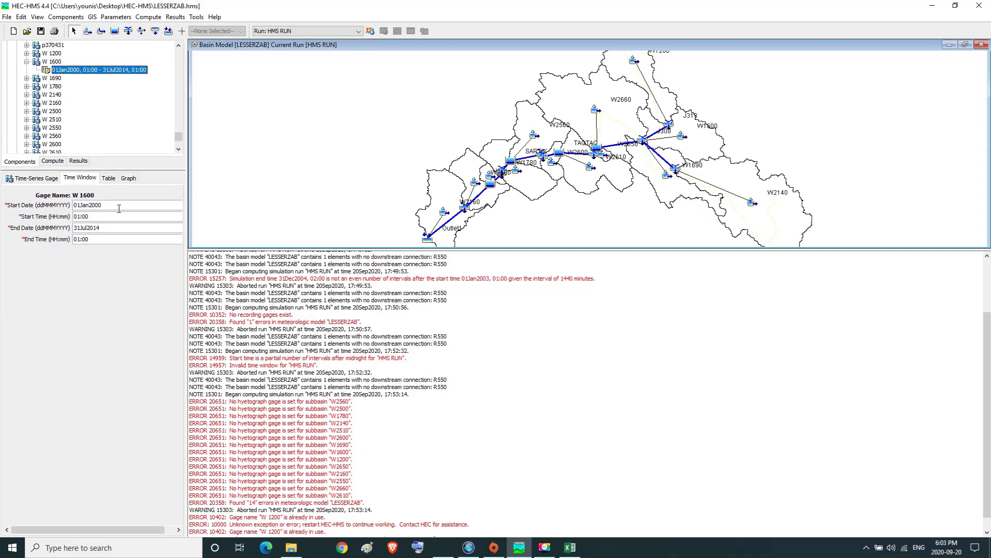
click(108, 178)
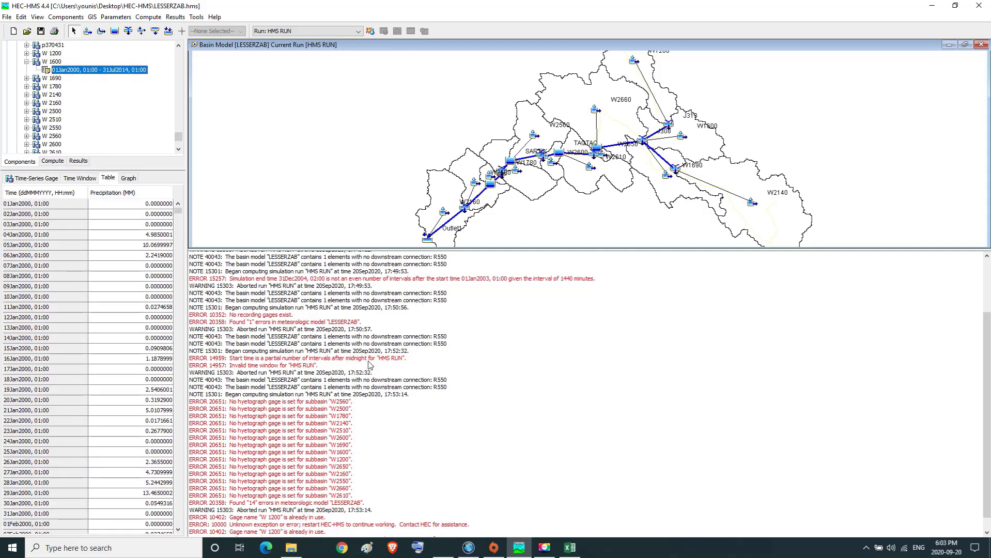
- Switch to THISSEN.xls in Excel and copy the APT_W1600 values in the W1600 sheet from H4 to the end of the column
click(573, 550)
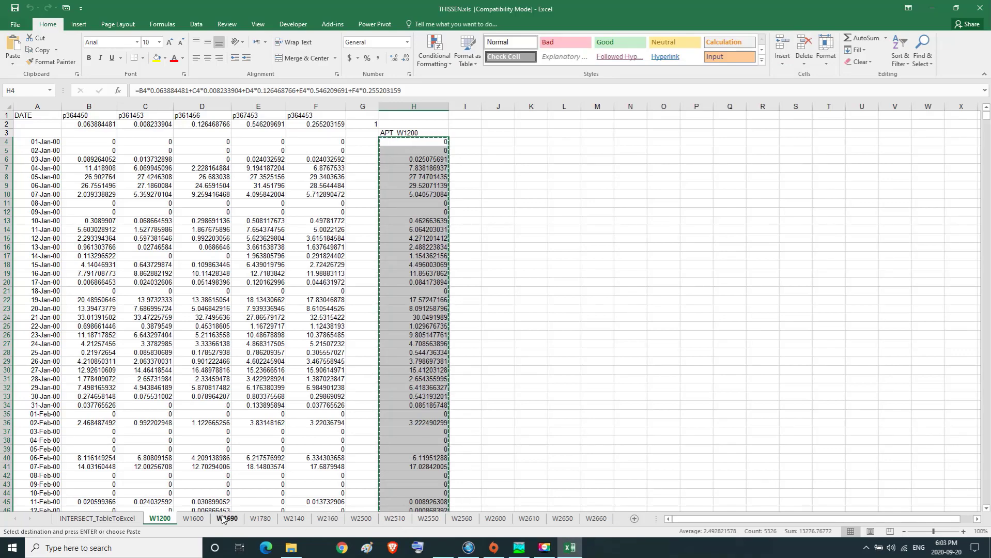
click(199, 519)
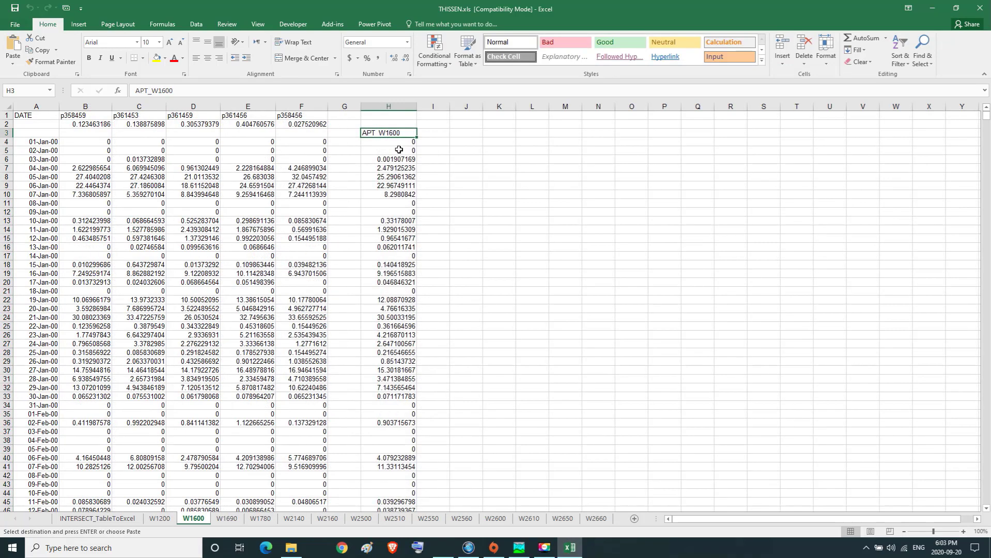
click(400, 144)
drag(401, 145, 398, 490)
click(46, 49)
key(ctrl+BackSpace)
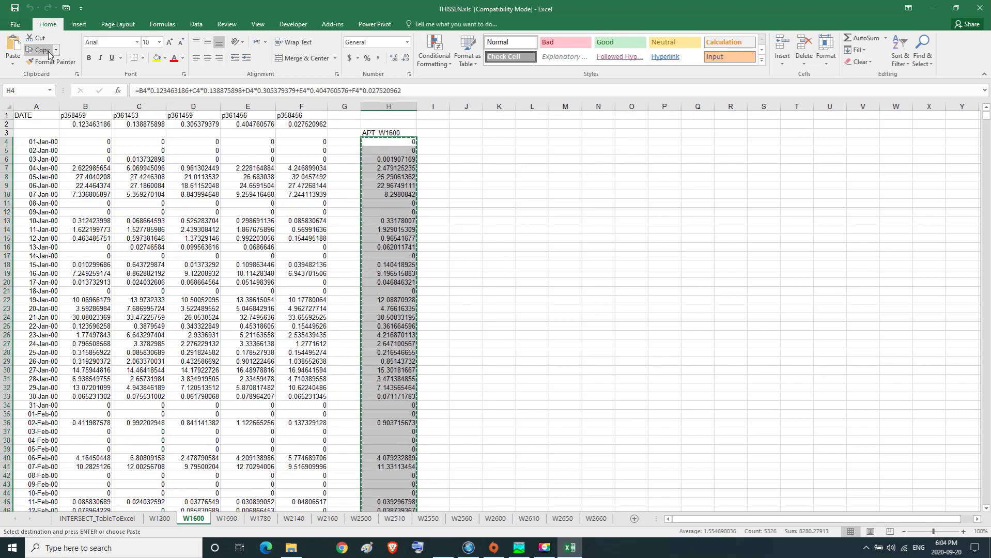
- Switch back to HEC-HMS and paste the copied values into the W 1600 gage's precipitation table, starting at 01Jan2000, 01:00
click(520, 547)
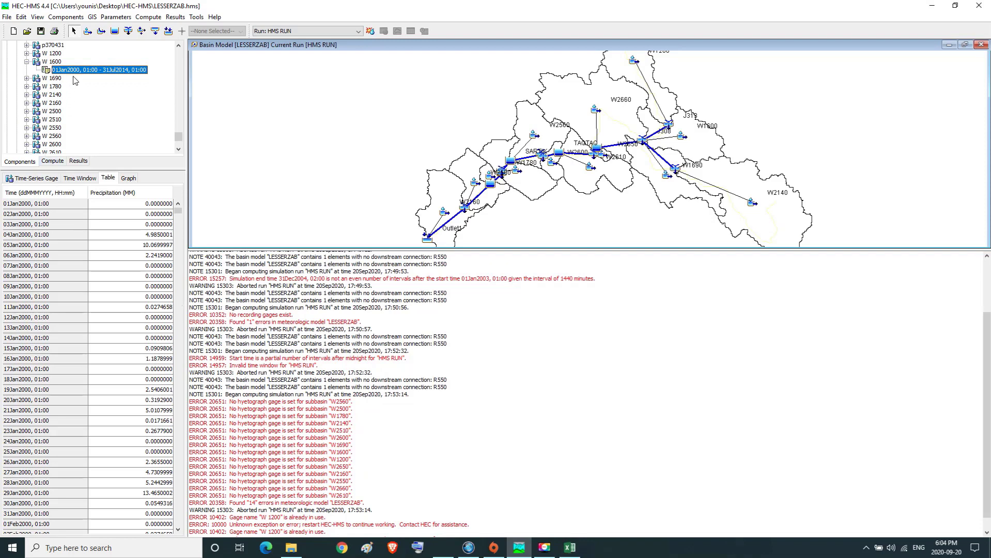
right_click(141, 206)
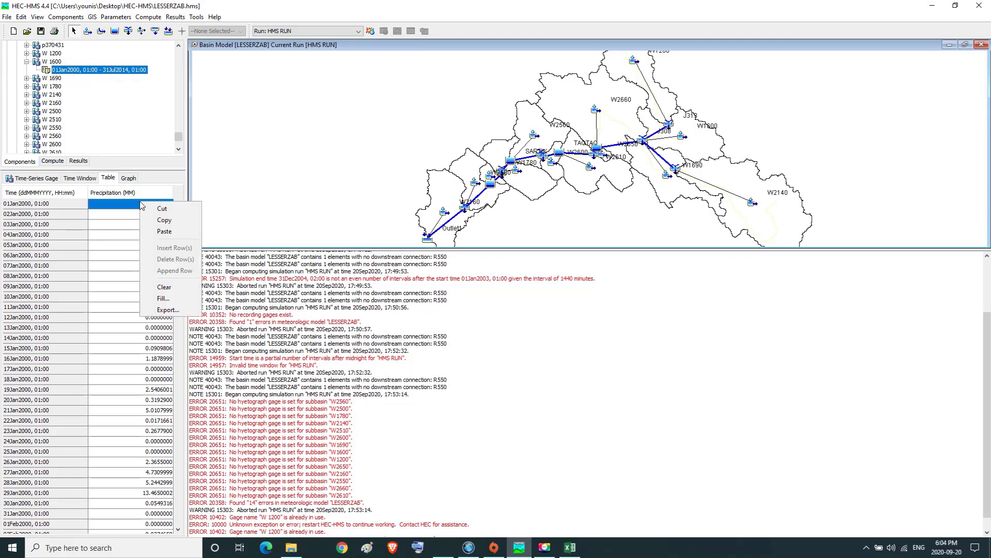
click(163, 231)
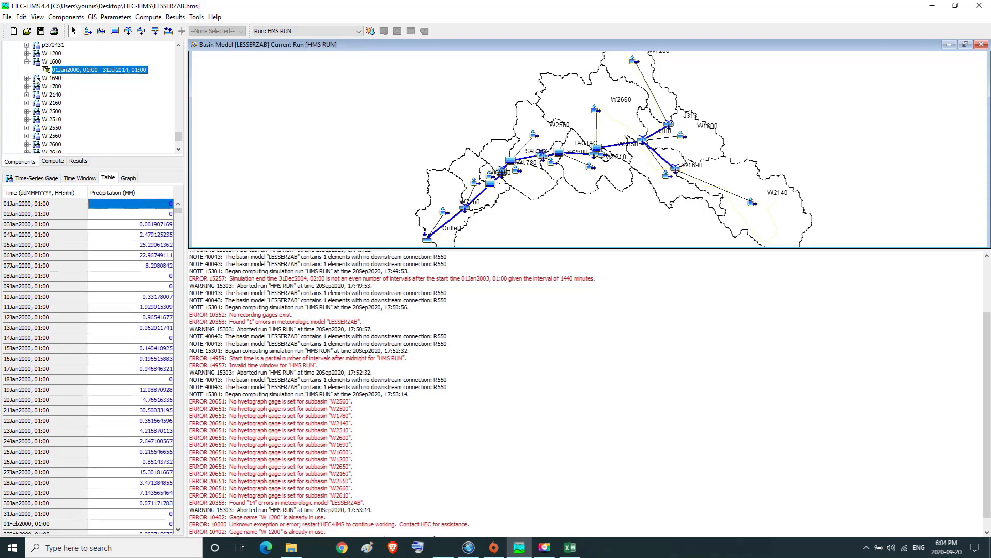
click(26, 61)
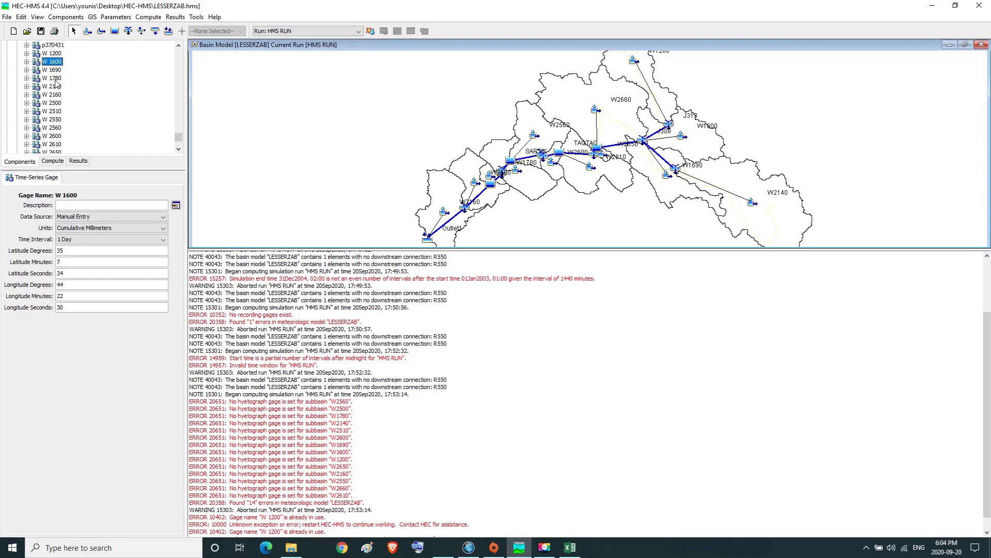
- Open the precipitation table of the W 1690 gage for the 01Jan2000 to 31Jul2014 time window
click(55, 71)
click(27, 69)
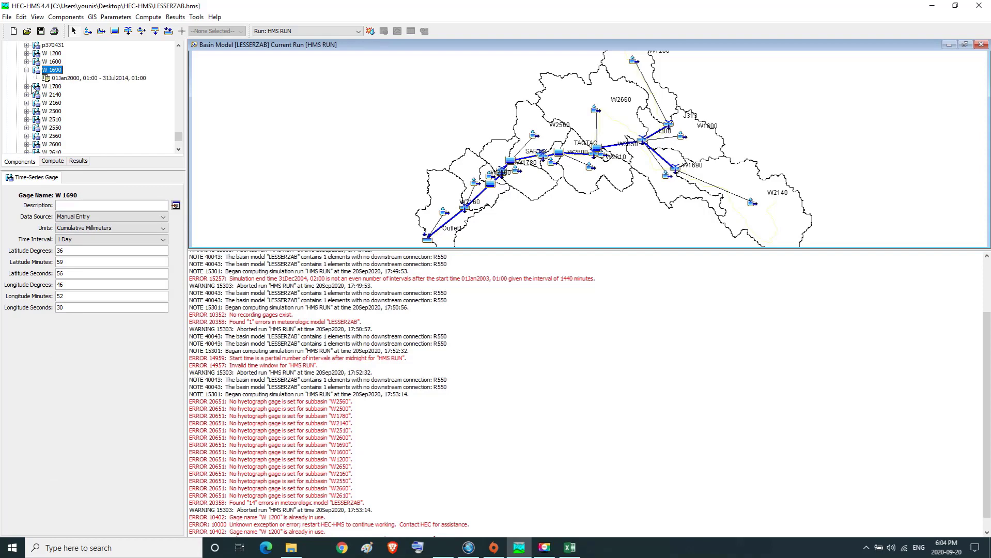
click(75, 80)
click(114, 180)
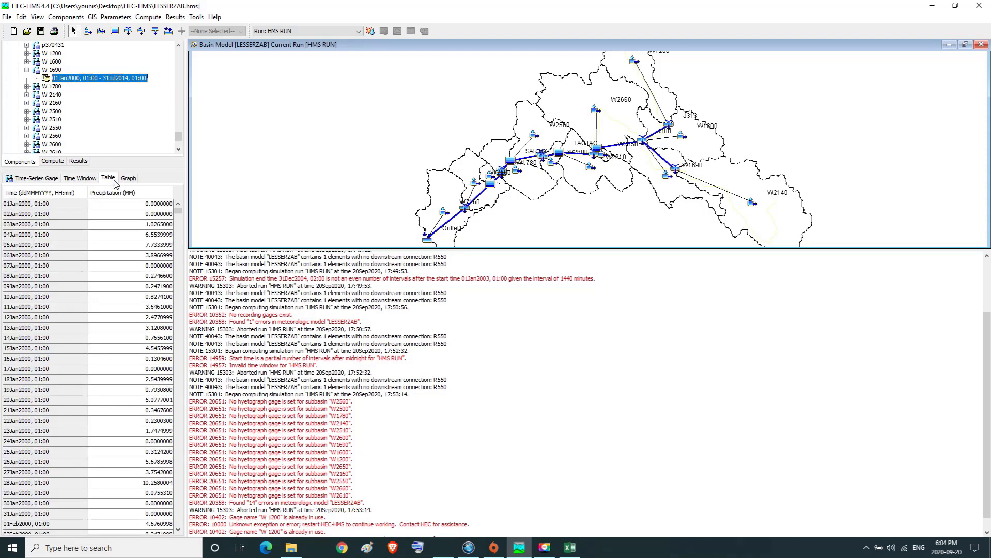
- Switch to THISSEN.xls in Excel and copy the APT_W1690 values in the W1690 sheet from I4 to the end of the column
mouse_move(571, 551)
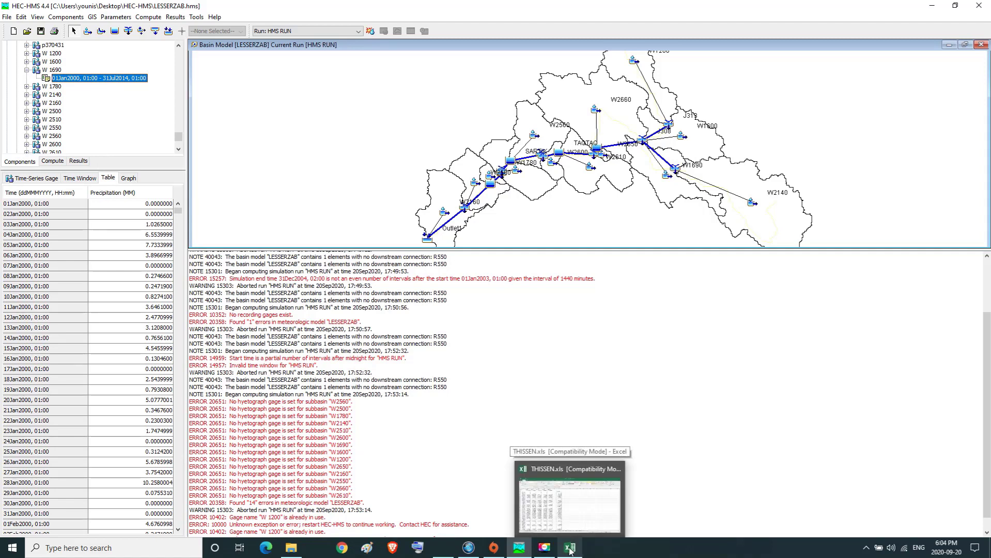
click(570, 551)
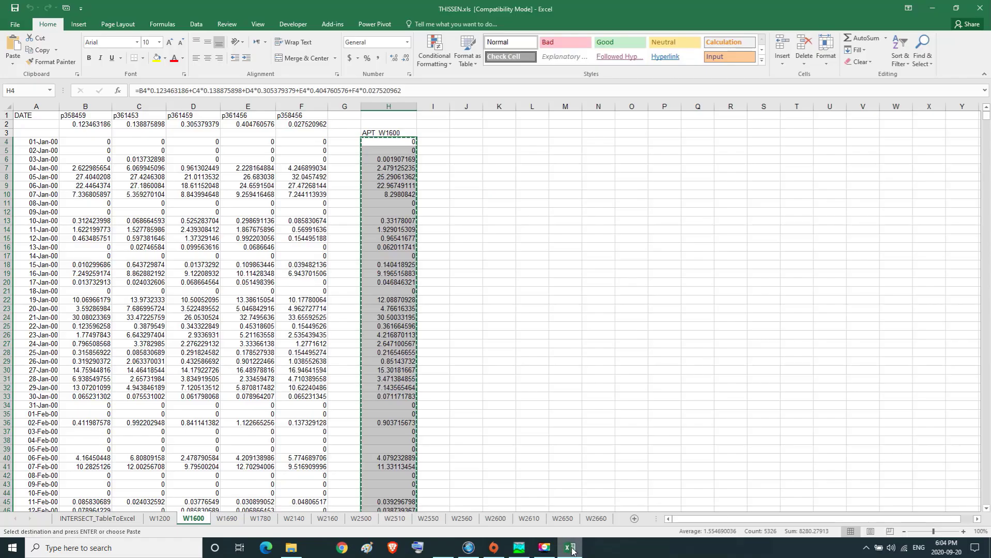
click(232, 520)
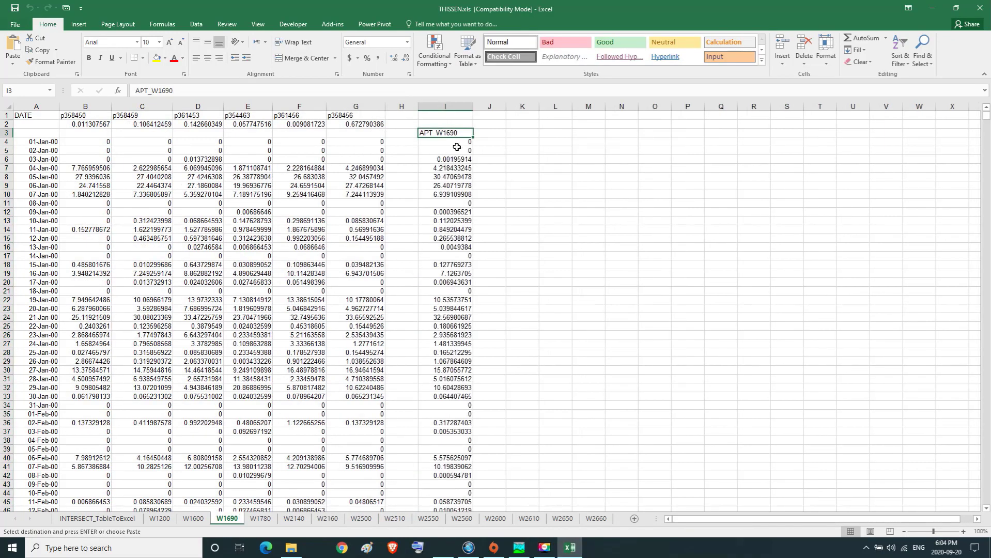
drag(457, 145, 458, 556)
drag(458, 555, 458, 497)
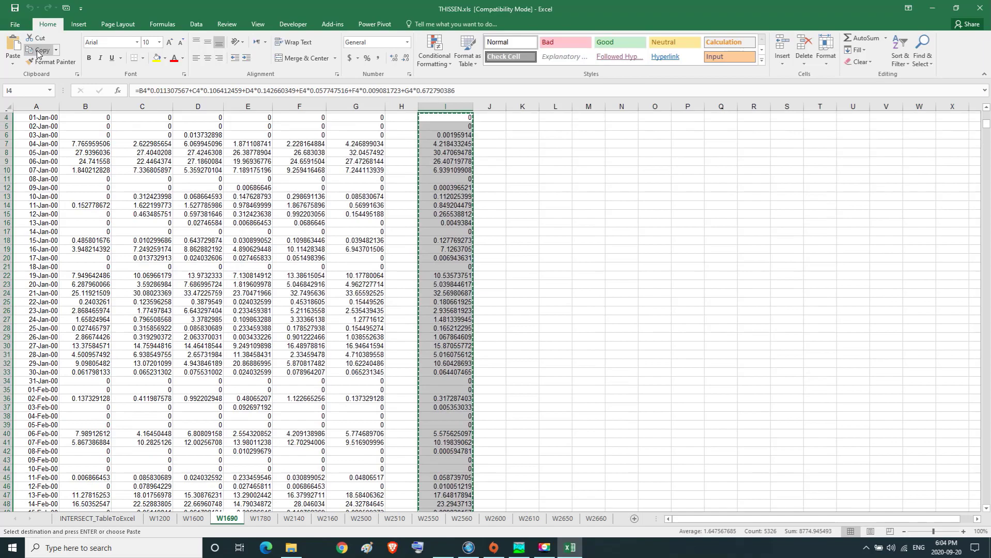
click(41, 49)
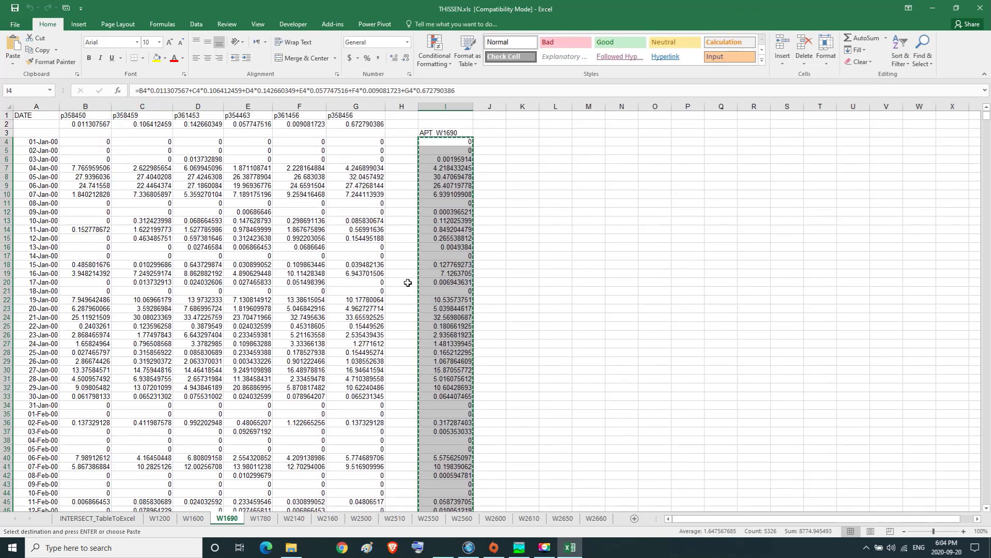
- Switch back to HEC-HMS and paste the copied values into the W 1690 gage's precipitation table, starting at 01Jan2000, 01:00
click(519, 547)
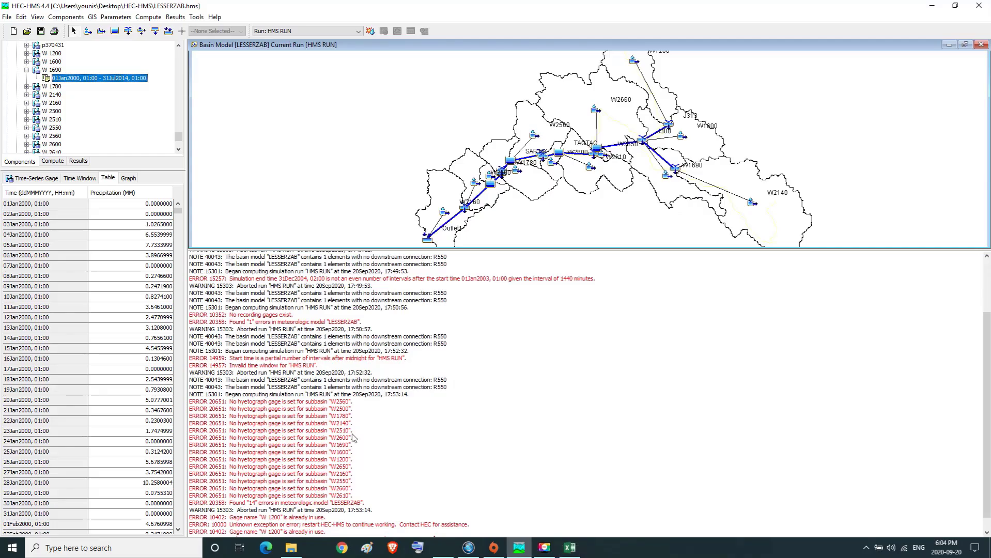
right_click(128, 205)
click(147, 229)
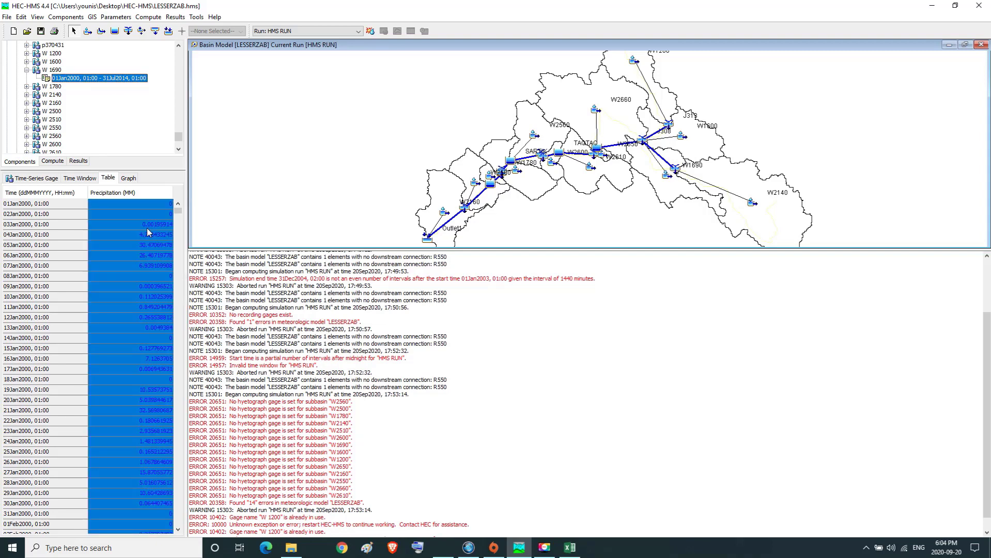
click(134, 205)
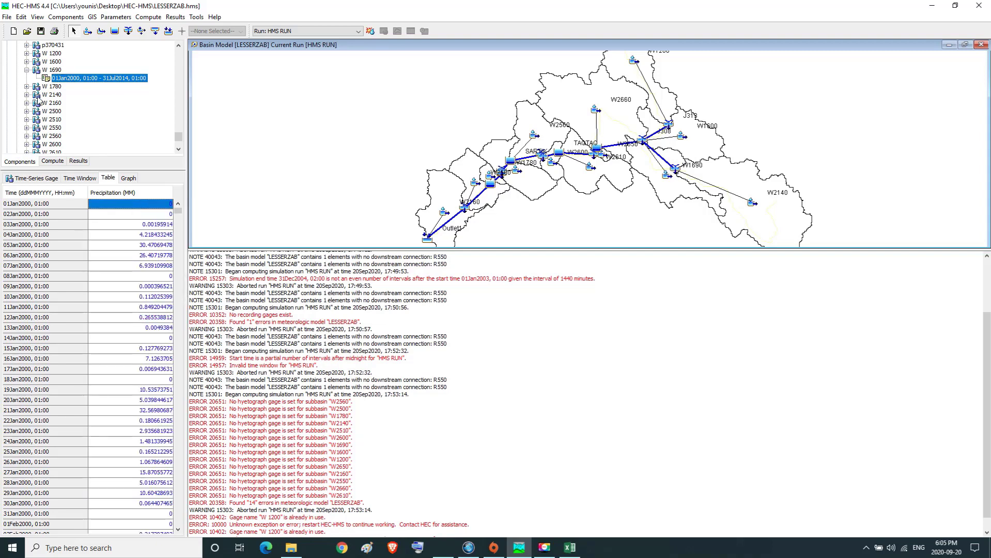
click(26, 69)
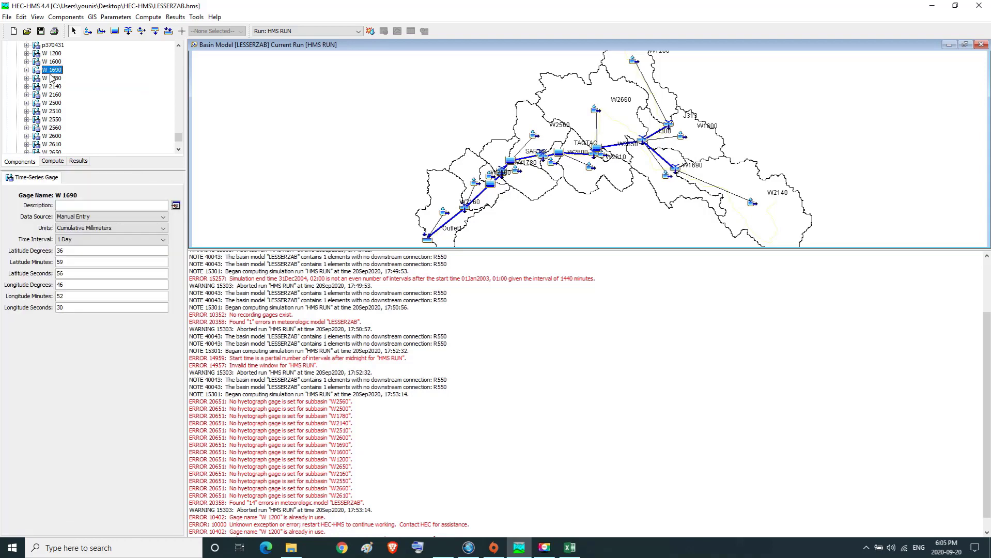
- Open the precipitation table of the W 1780 gage for the 01Jan2000 to 31Jul2014 time window
click(50, 78)
click(26, 78)
click(75, 86)
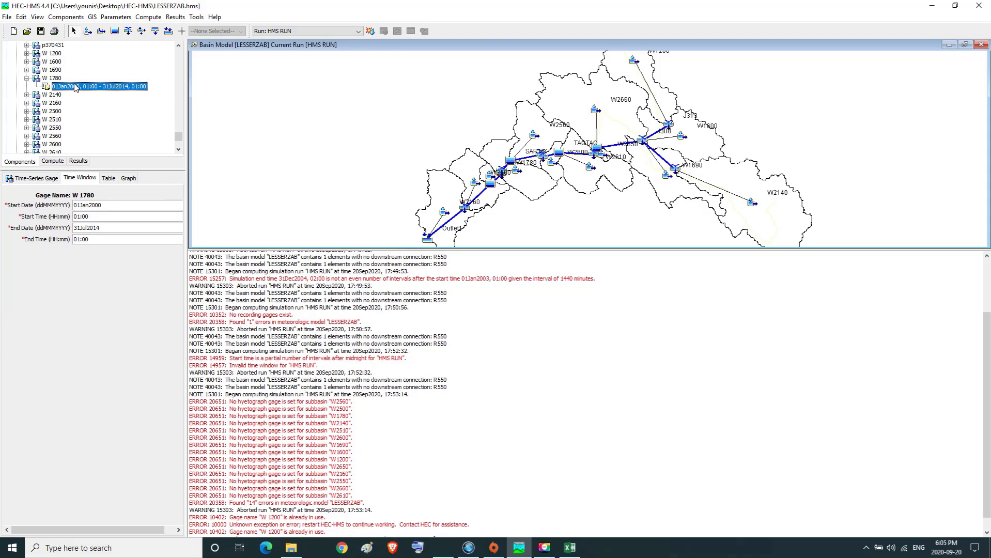
click(109, 179)
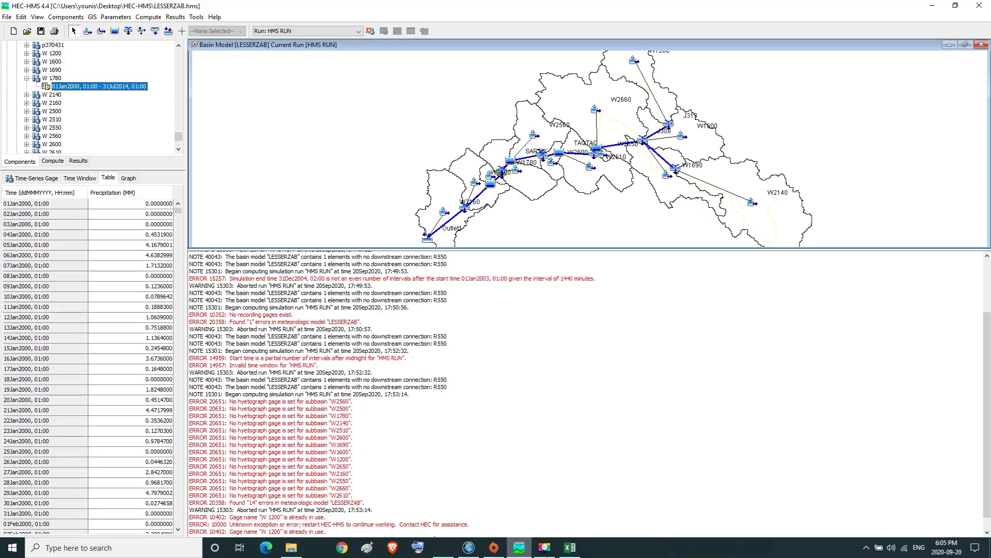
- Switch to THISSEN.xls in Excel and copy the APT_W1780 values in the W1780 sheet from D4 to the end of the column
click(570, 547)
click(261, 519)
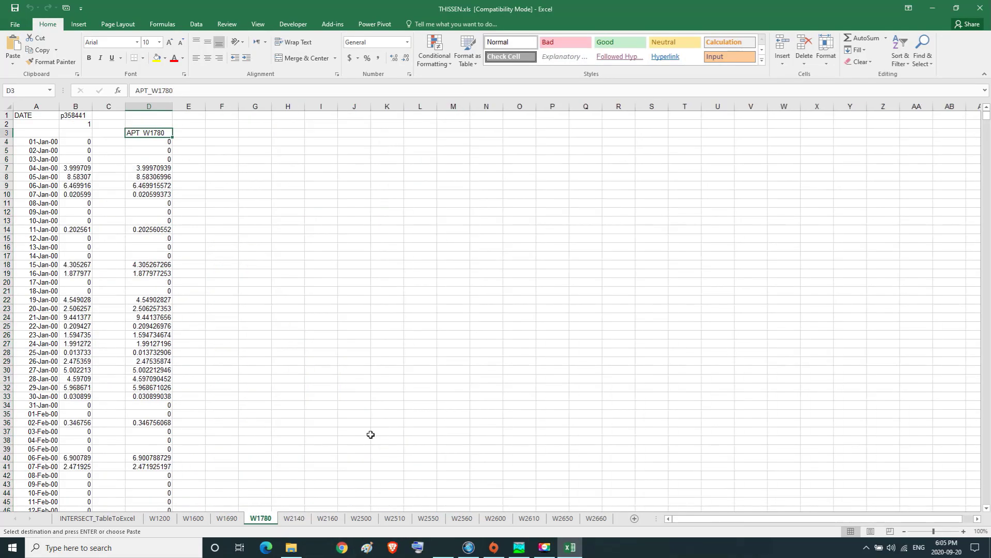
drag(150, 143, 151, 490)
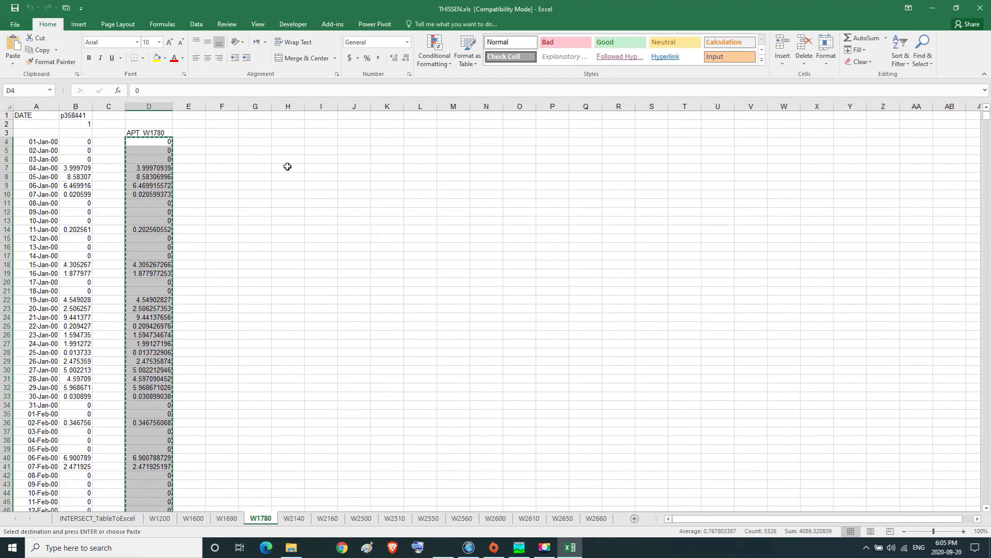
- Switch back to HEC-HMS, paste the copied values into the W 1780 gage's precipitation table from 01Jan2000, 01:00, and check the gage's graph
click(519, 548)
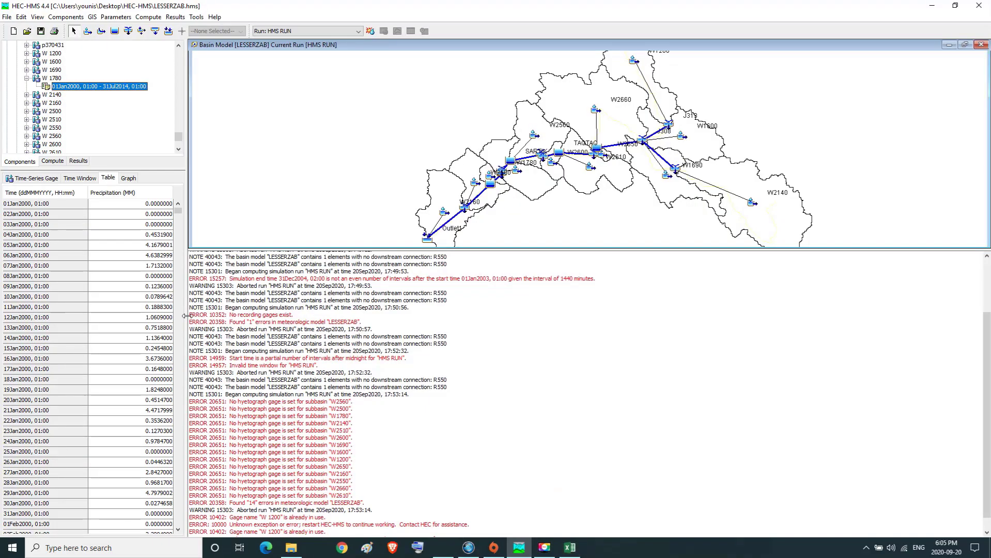
right_click(140, 206)
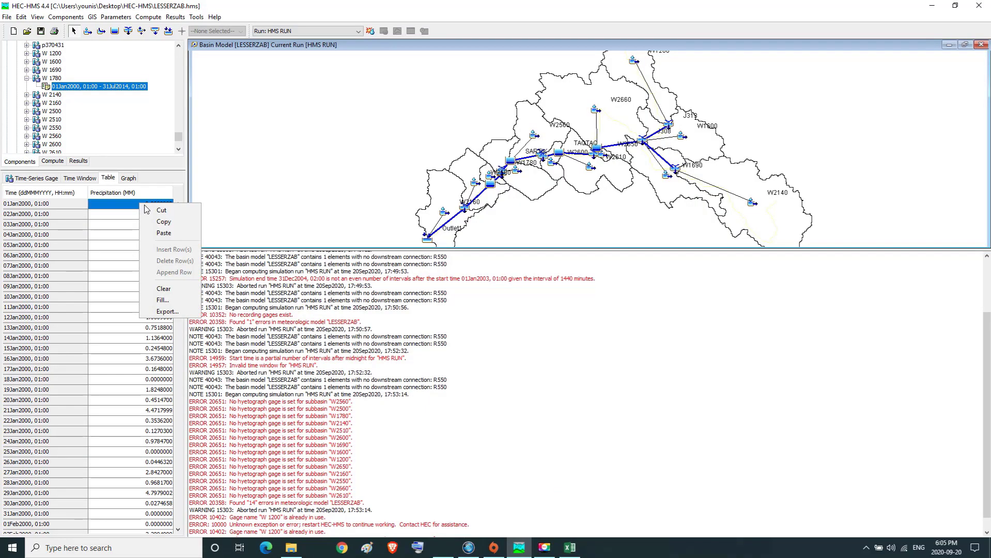
click(164, 233)
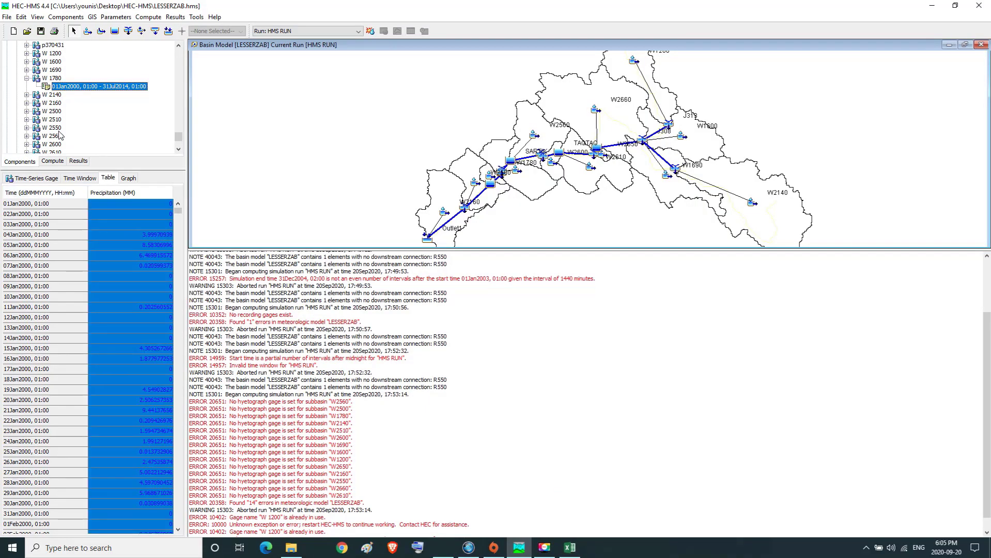
click(114, 202)
click(130, 178)
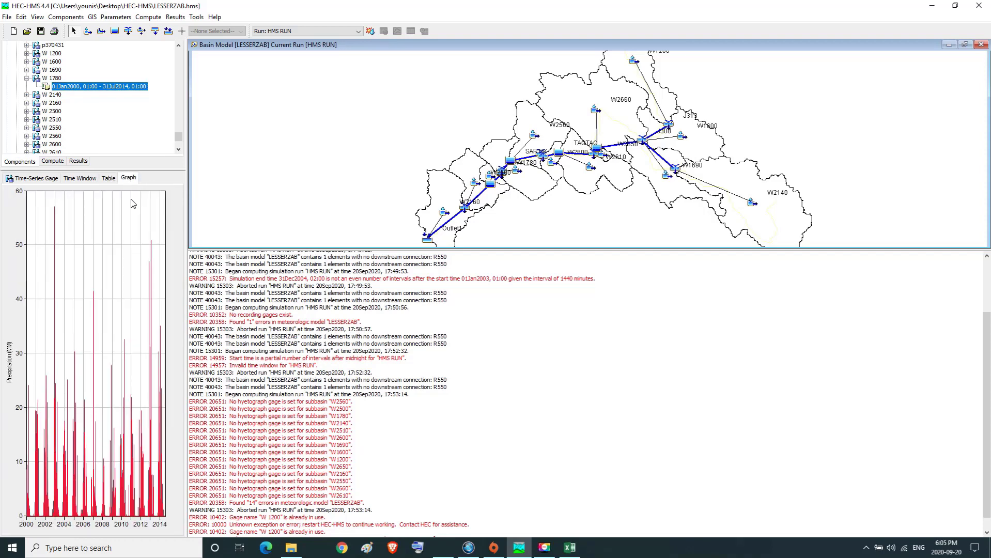
click(27, 78)
- Open the precipitation table of the W 2140 gage for the 01Jan2000 to 31Jul2014 time window
click(49, 87)
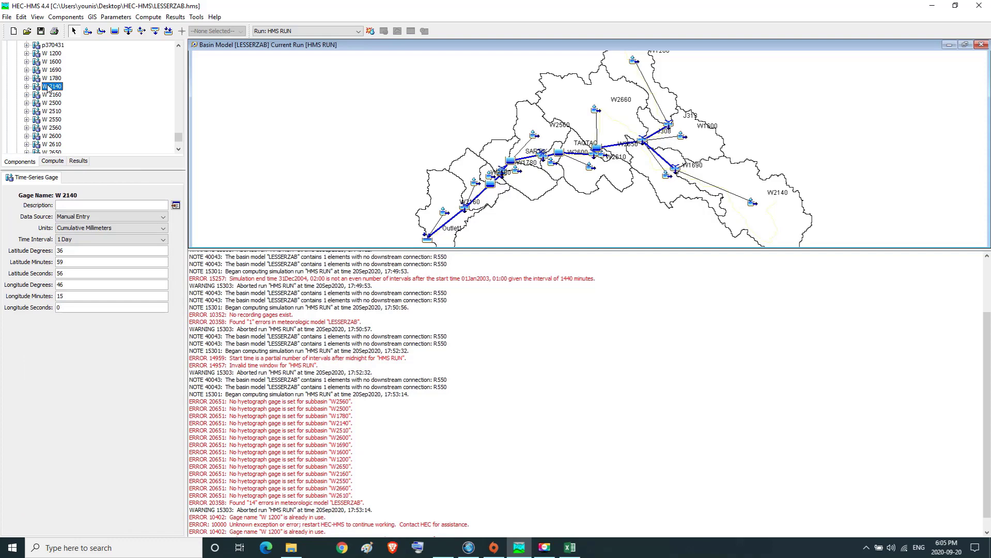
click(27, 86)
click(52, 96)
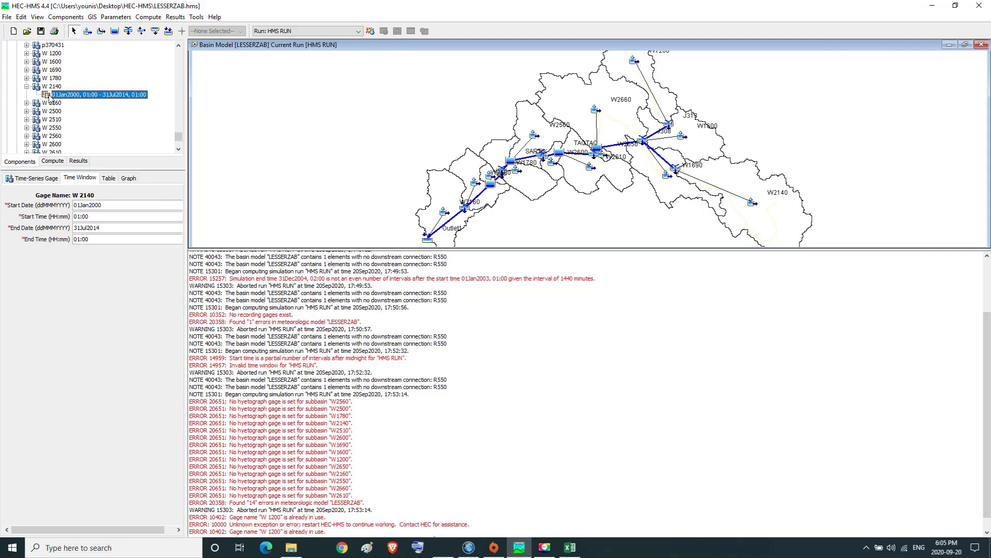
click(109, 179)
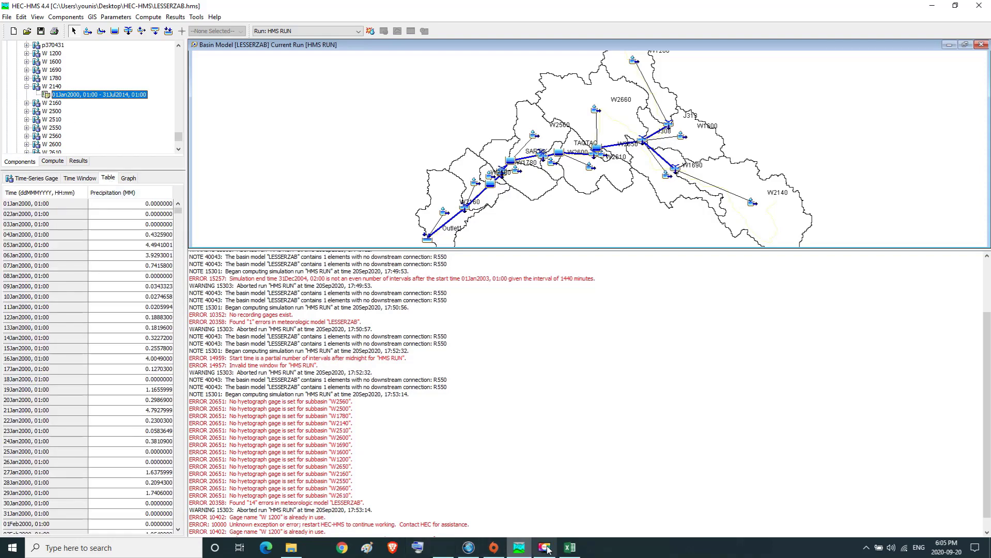
- Switch to THISSEN.xls in Excel and copy the APT_W2140 values in the W2140 sheet from H4 to the end of the column
click(569, 548)
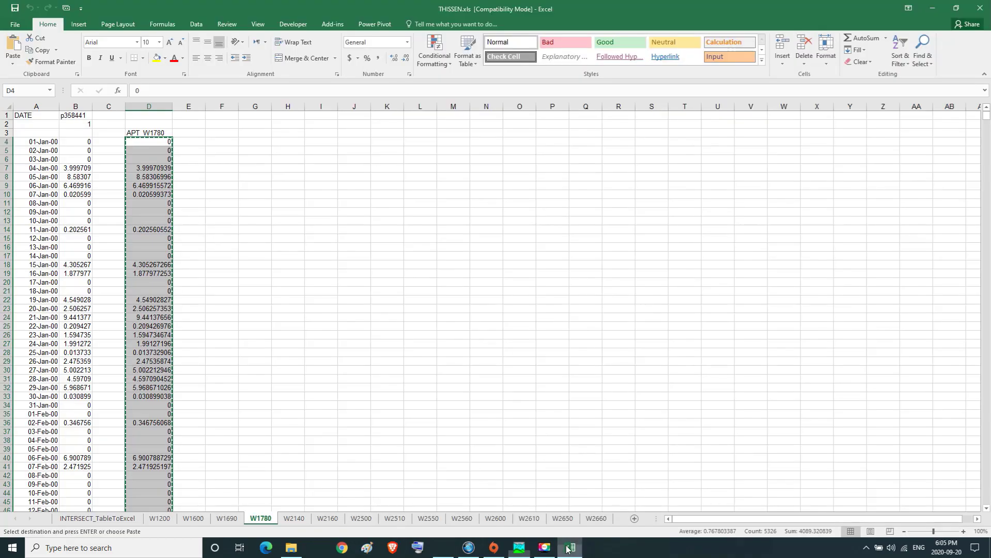
click(292, 519)
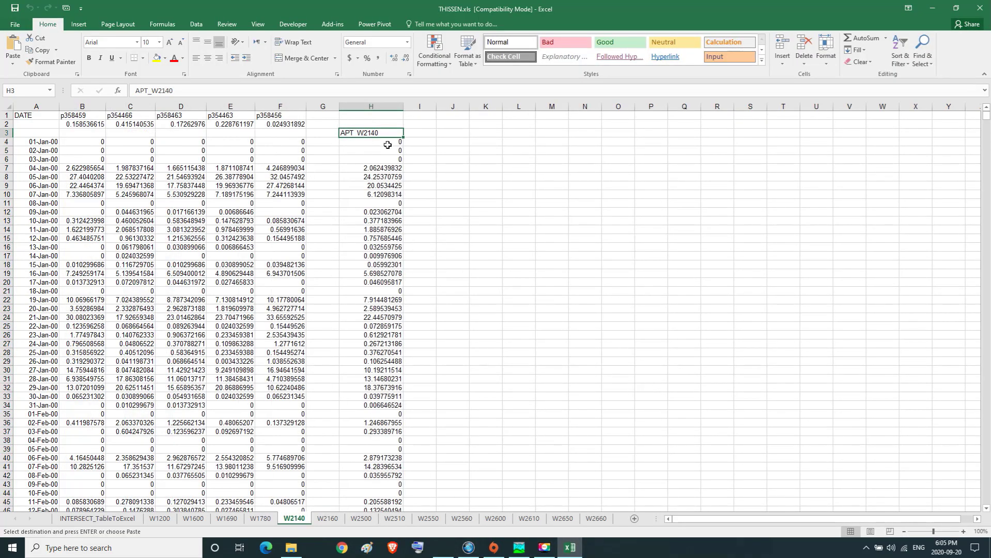
drag(387, 144, 367, 503)
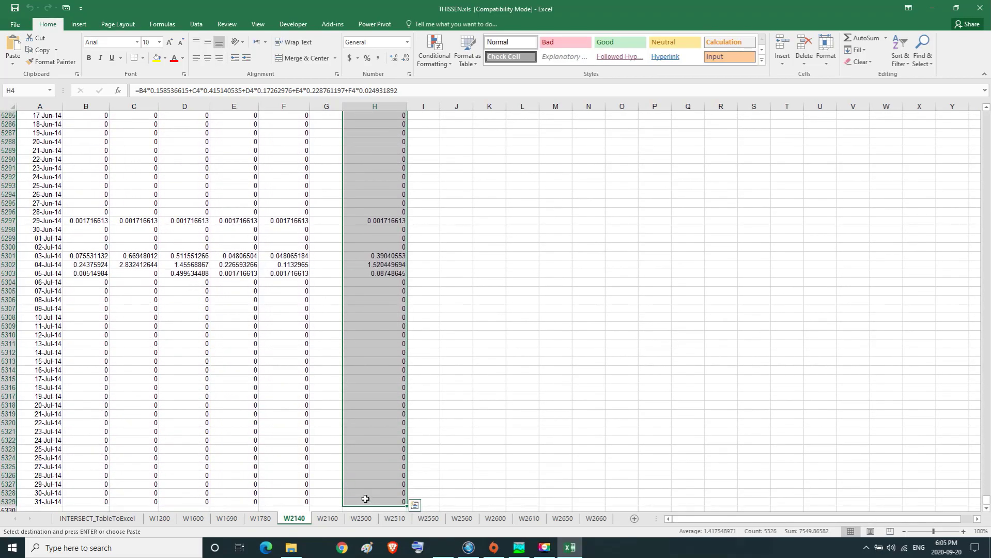
key(ctrl+BackSpace)
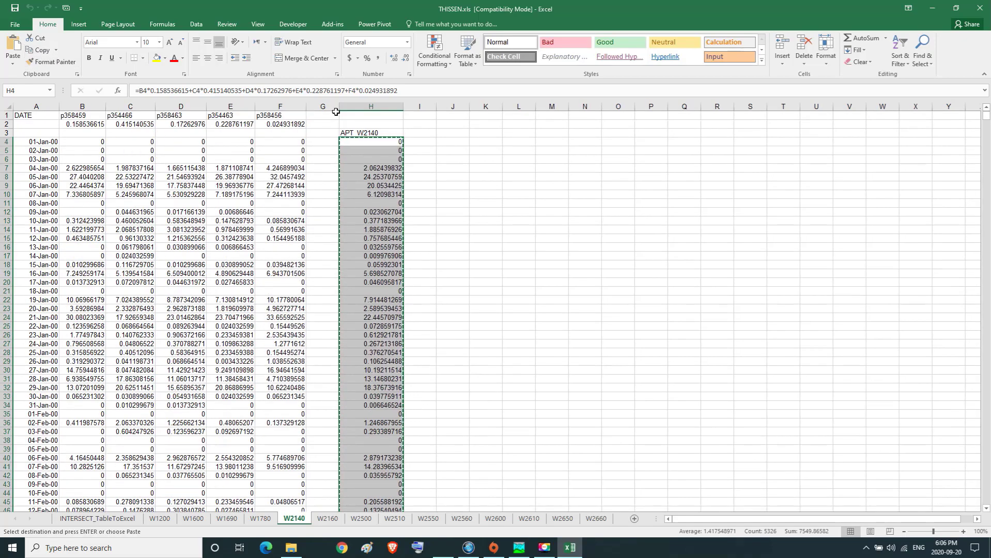
- Switch back to HEC-HMS, paste the copied values into the W 2140 gage's precipitation table from 01Jan2000, 01:00, and check the gage's graph
click(518, 548)
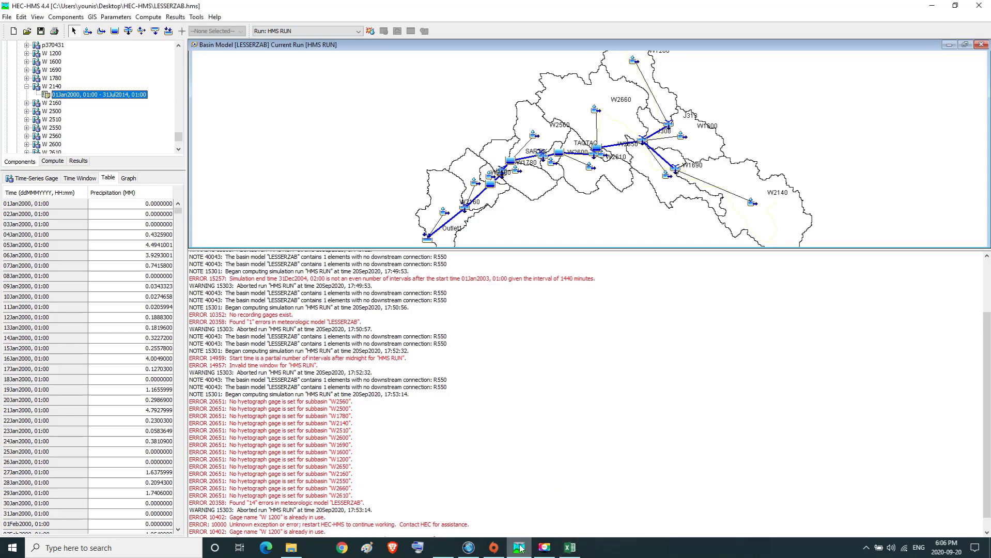
right_click(139, 207)
click(162, 235)
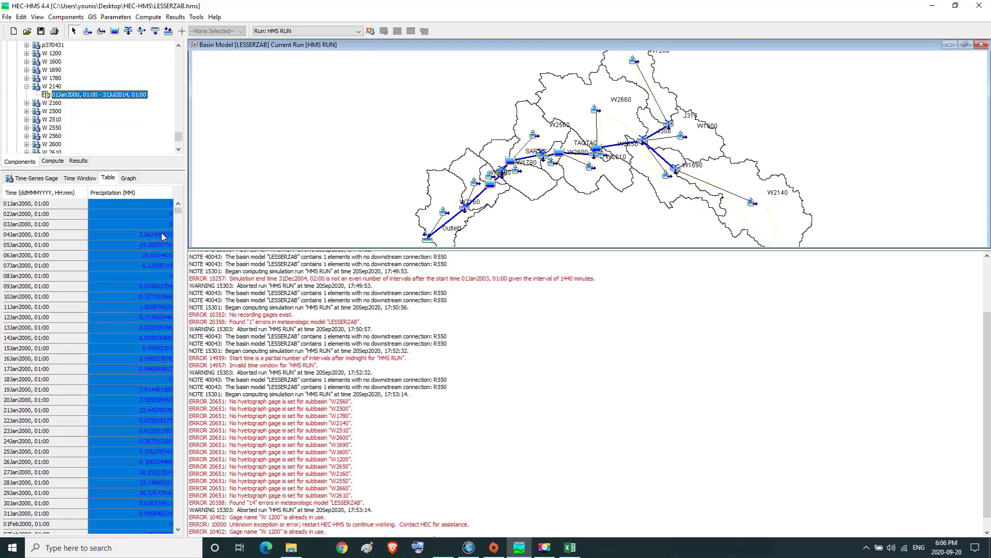
click(129, 178)
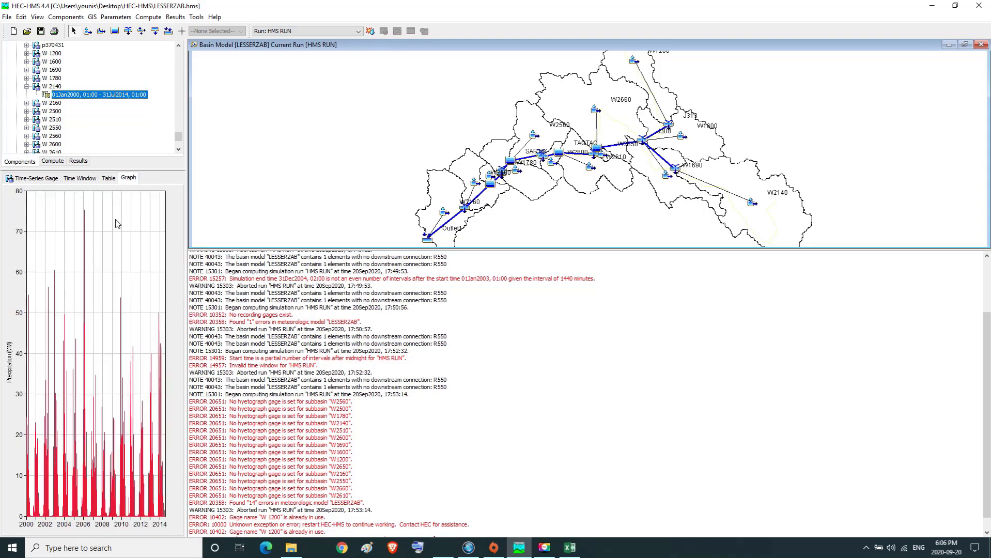
- Open the precipitation table of the W 2160 gage for the 01Jan2000 to 31Jul2014 time window
click(26, 87)
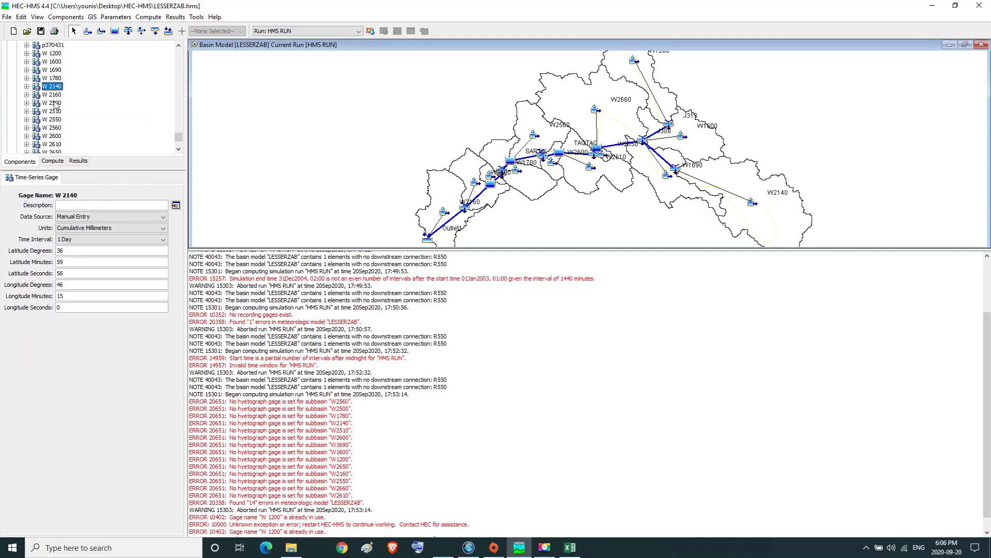
click(26, 96)
click(66, 103)
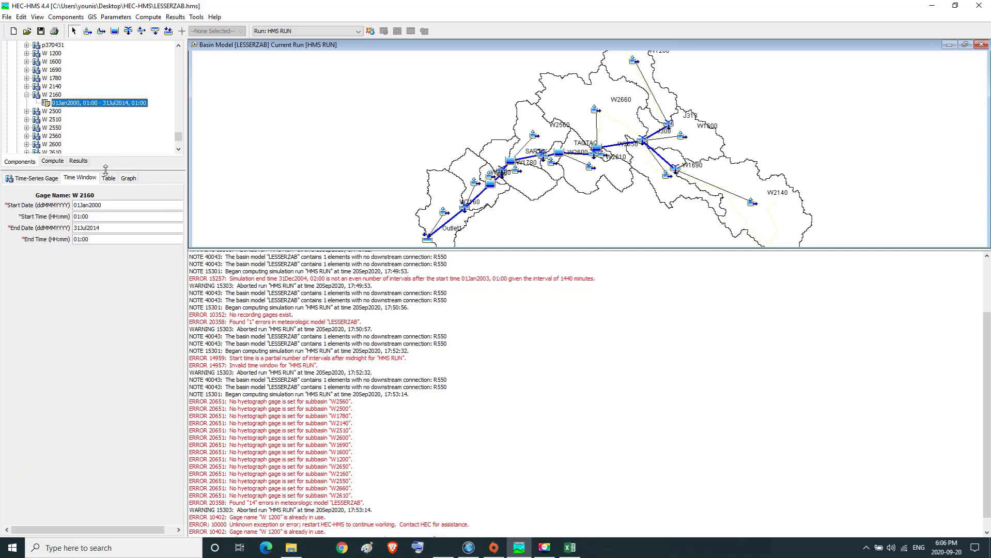
click(109, 178)
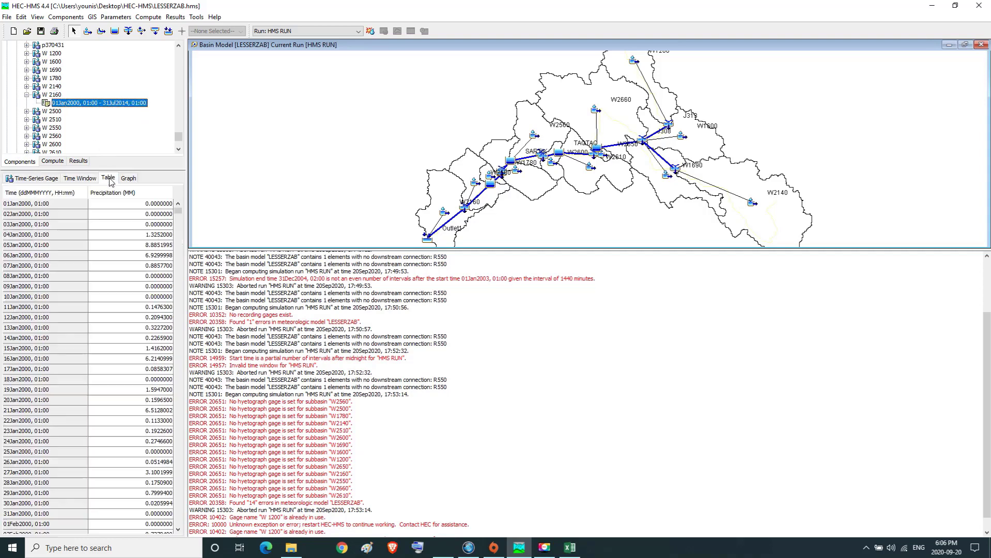
- Switch to THISSEN.xls in Excel and copy the APT_W2160 values in the W2160 sheet from F4 to the end of the column
click(570, 547)
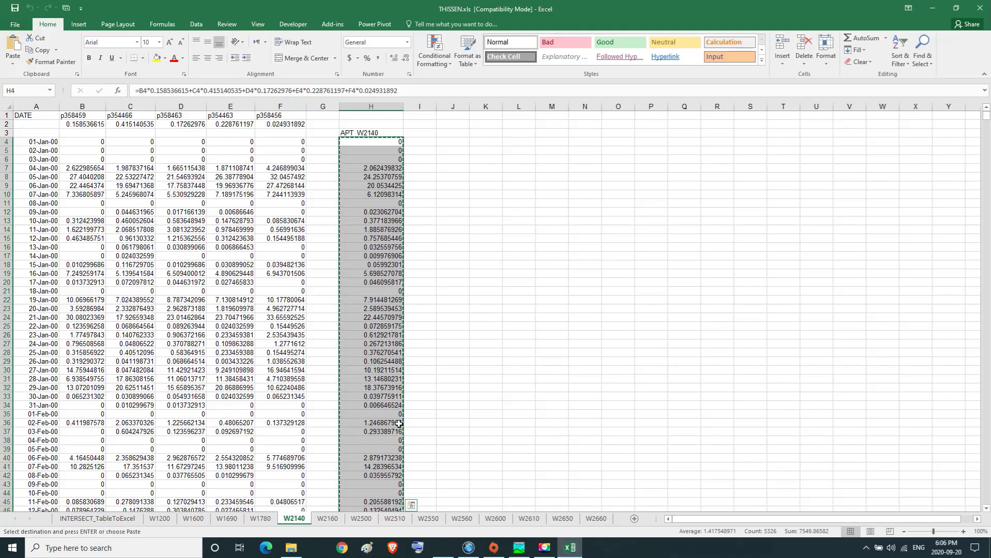
click(324, 520)
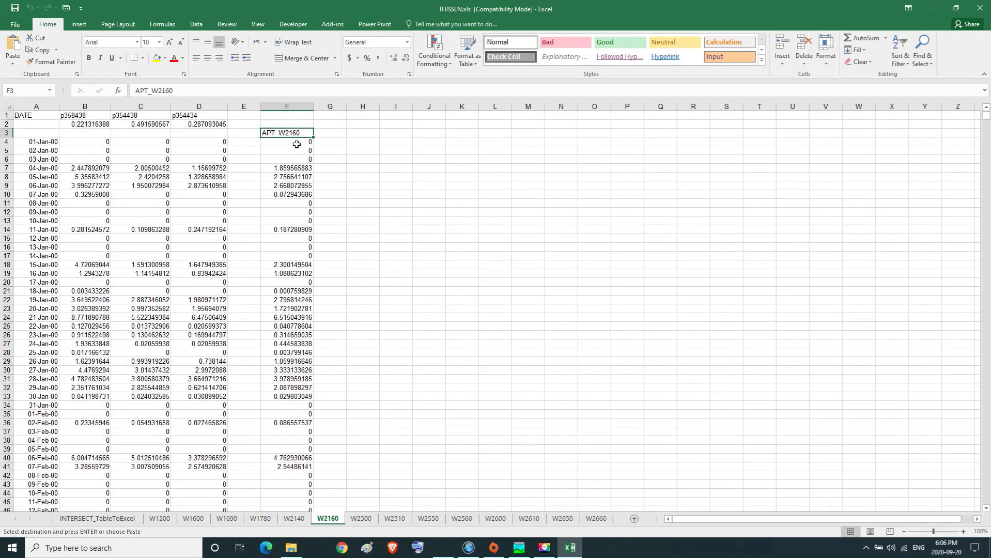
drag(297, 144, 301, 502)
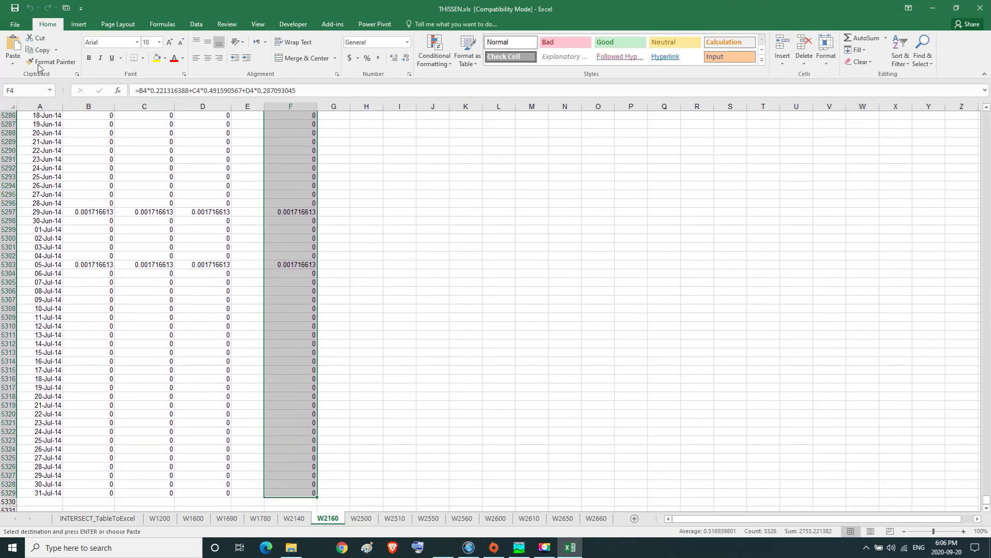
key(ctrl+BackSpace)
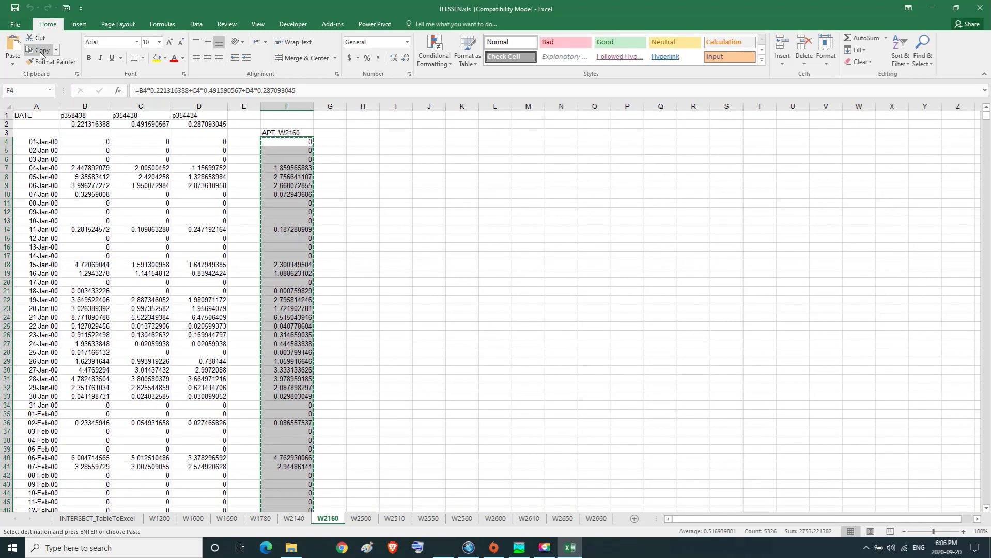
- Switch back to HEC-HMS, paste the copied values into the W 2160 gage's precipitation table from 01Jan2000, 01:00, and check the gage's graph
click(518, 549)
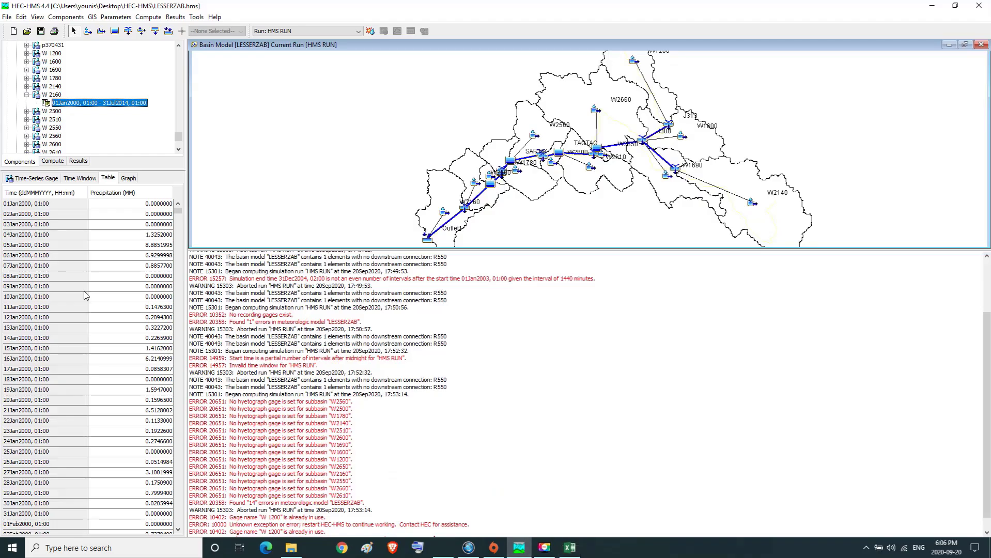
right_click(135, 205)
click(155, 229)
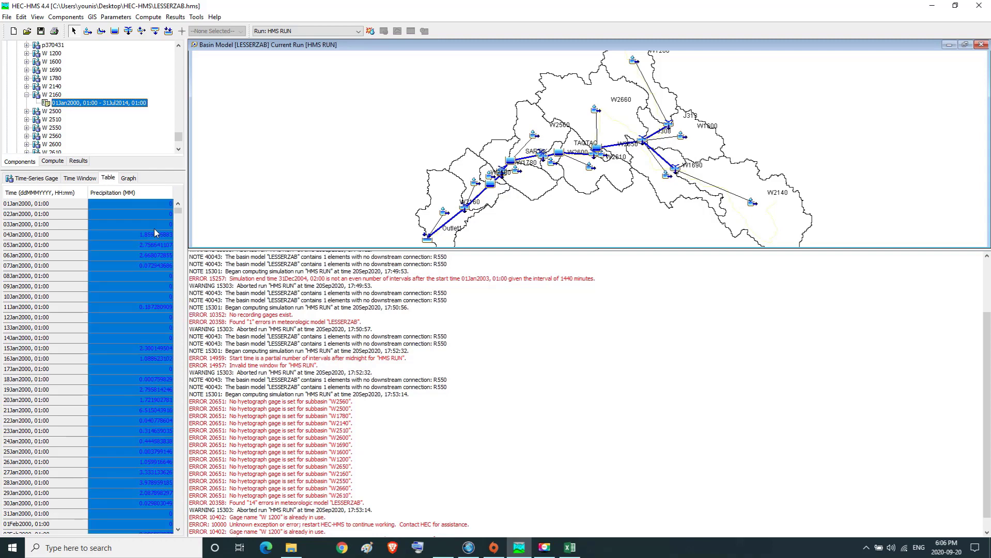
click(143, 205)
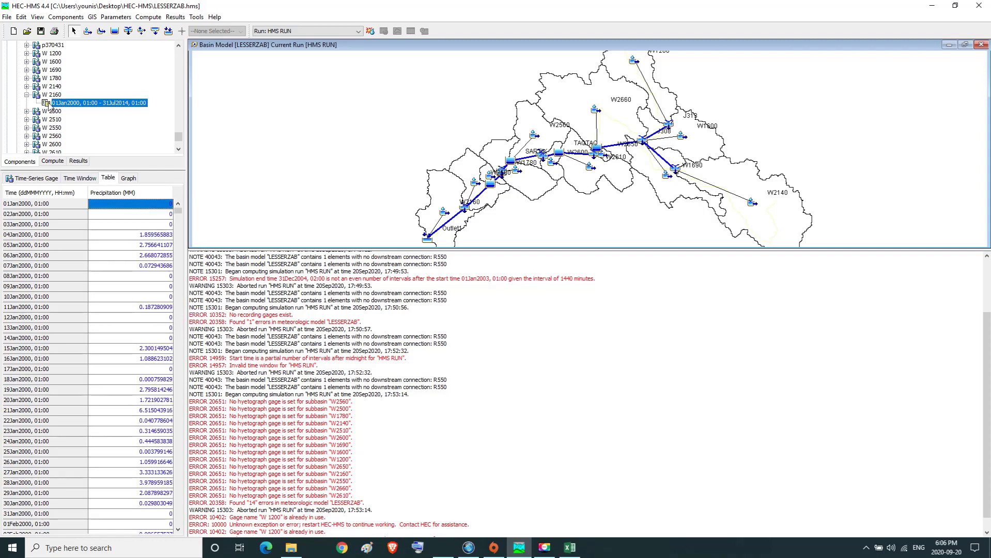
click(130, 179)
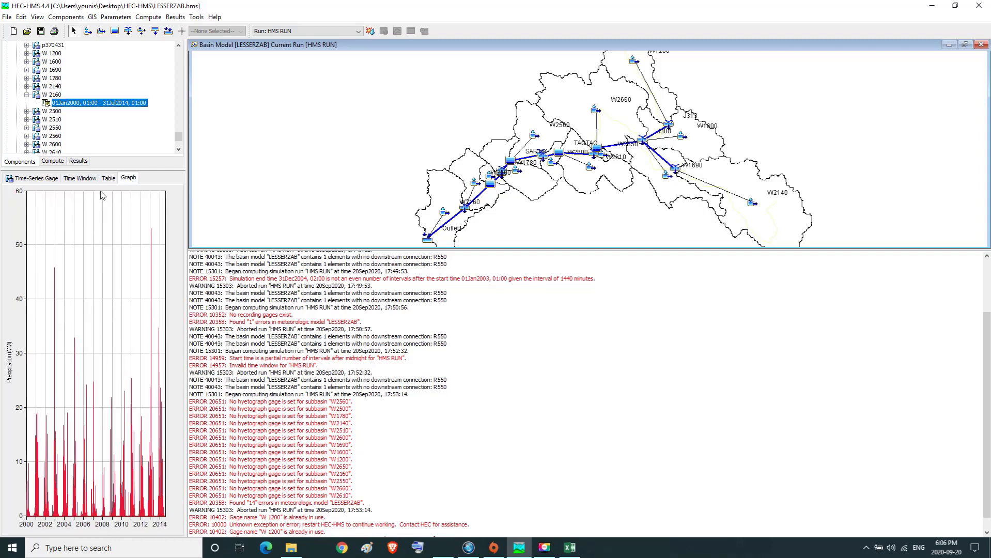
- Open the precipitation table of the W 2500 gage for the 01Jan2000 to 31Jul2014 time window
click(27, 96)
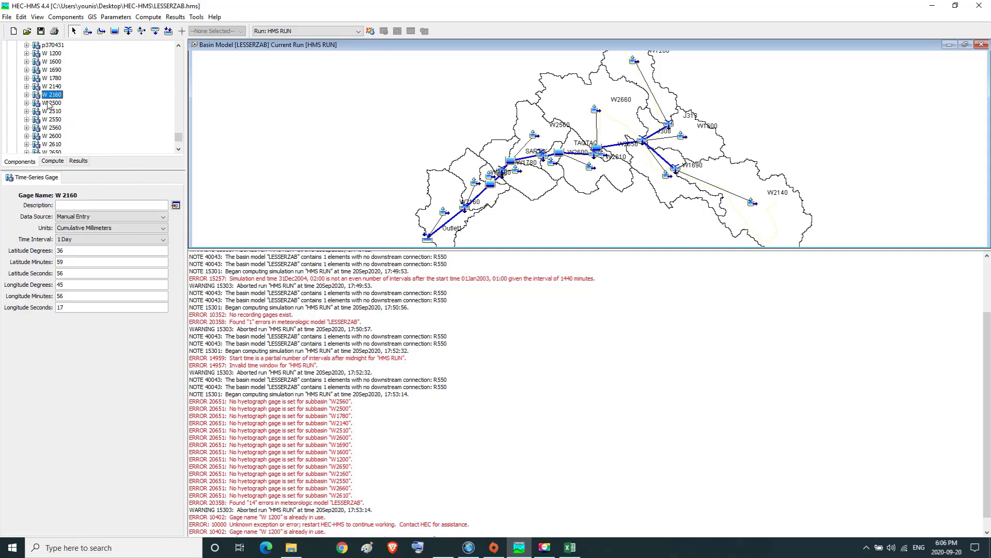
click(49, 102)
click(26, 102)
click(57, 112)
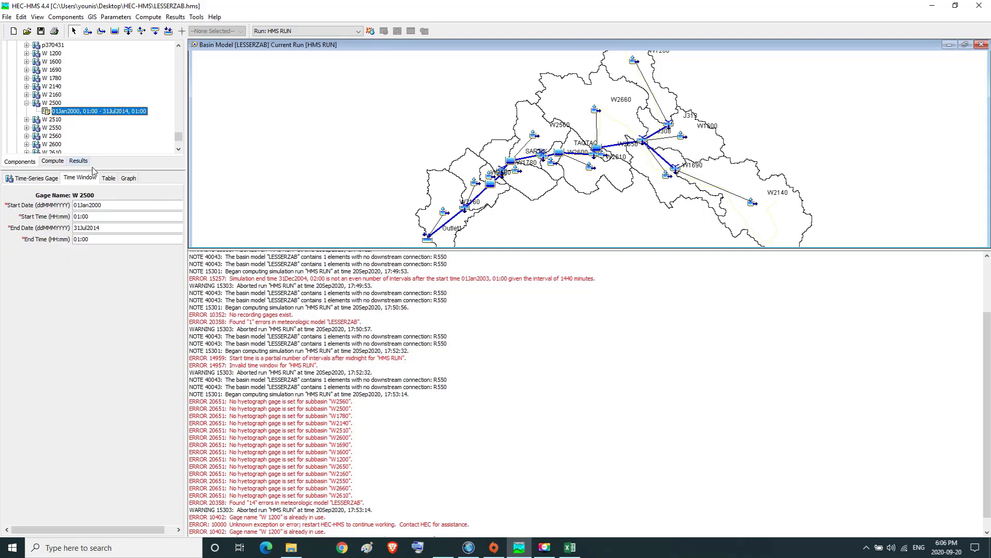
click(107, 179)
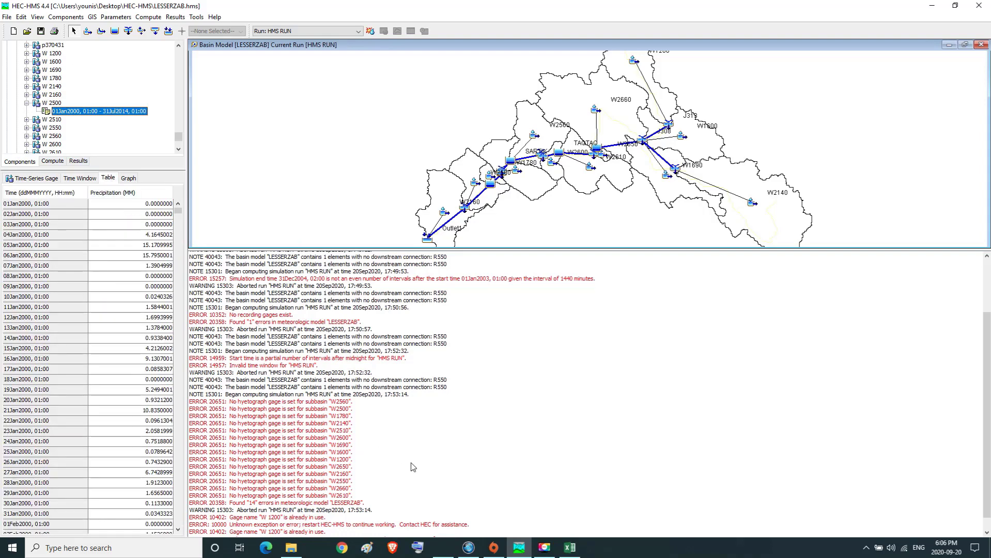
- Switch to THISSEN.xls in Excel and copy the APT_W2500 values in the W2500 sheet from F4 to the end of the column
click(569, 549)
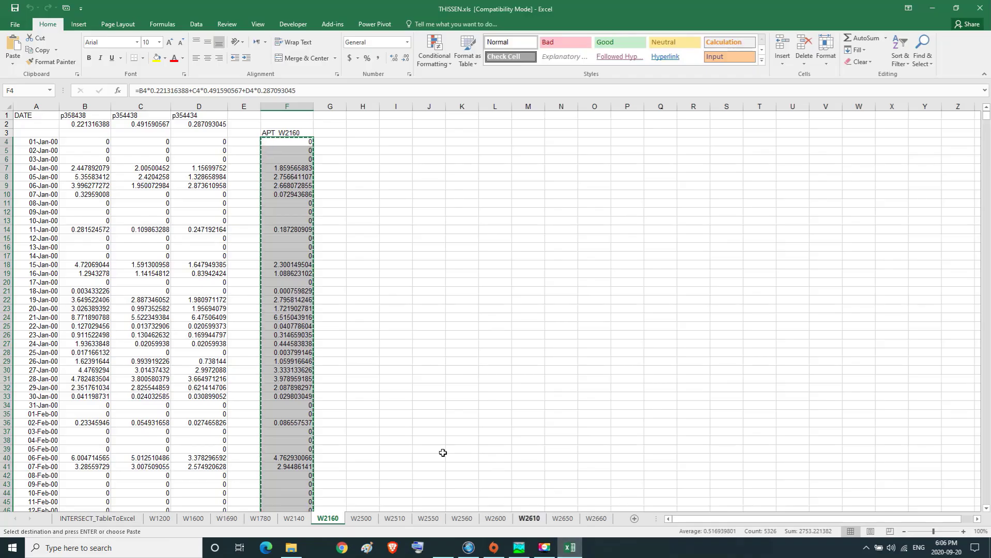
click(360, 519)
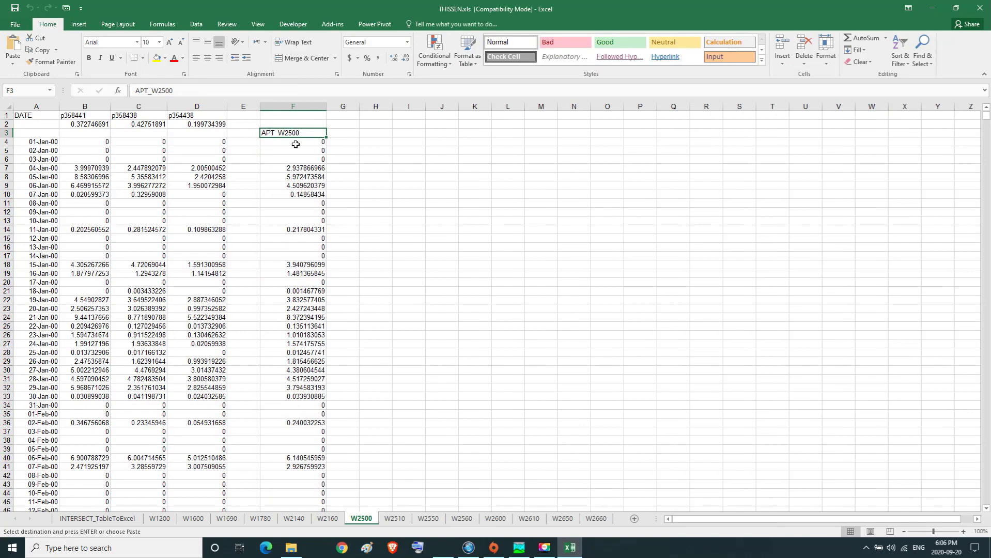
drag(295, 145, 276, 352)
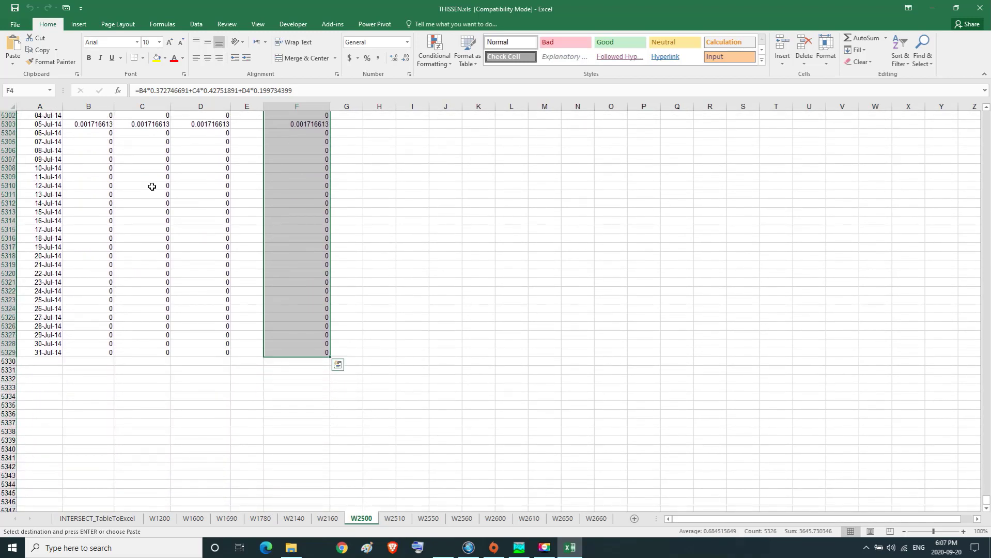
click(40, 50)
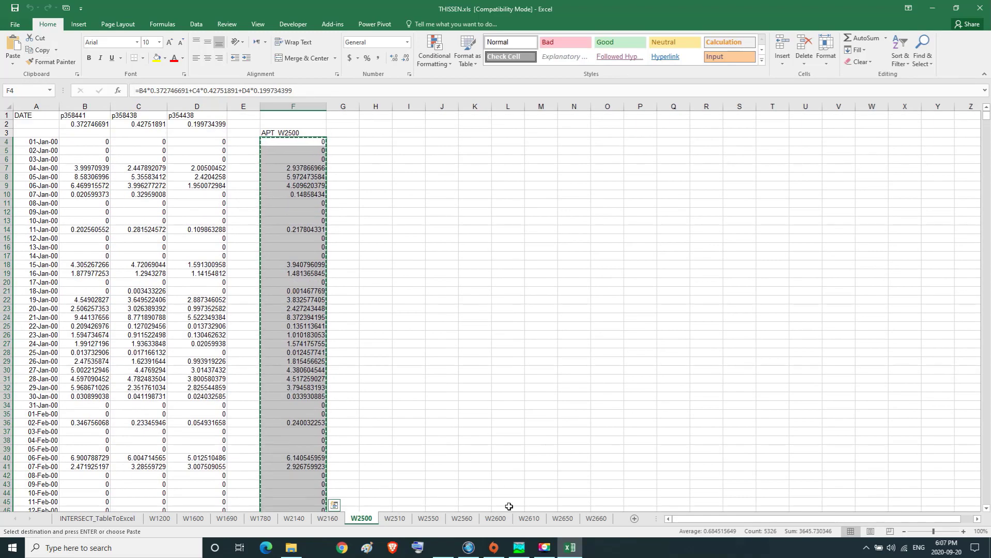
- Switch back to HEC-HMS, paste the copied values into the W 2500 gage's precipitation table from 01Jan2000, 01:00, and check the gage's graph
click(519, 547)
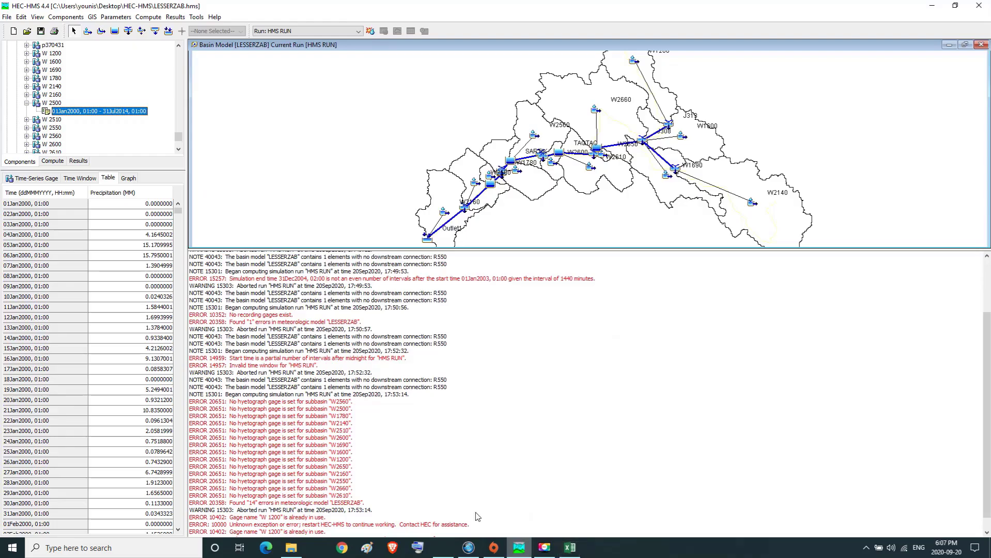
right_click(134, 207)
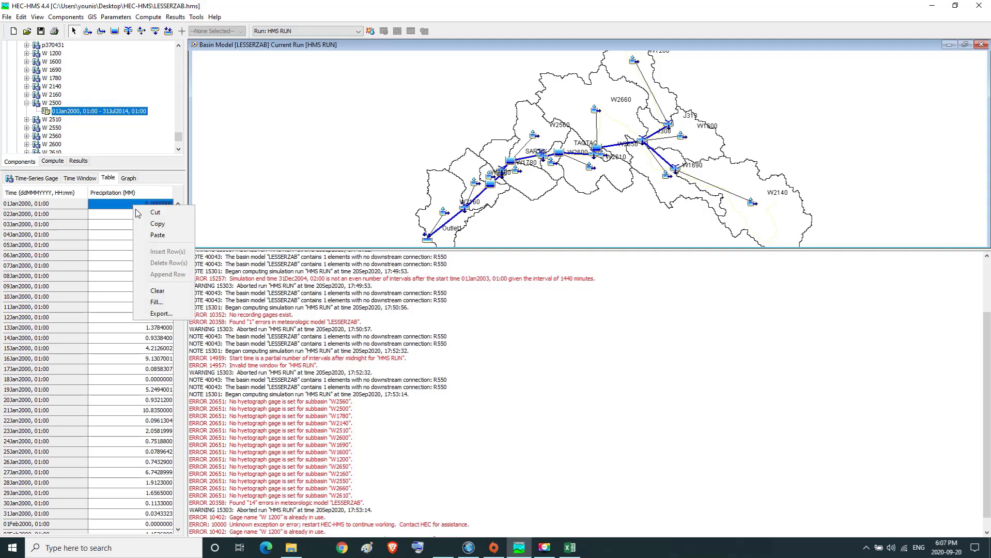
click(151, 234)
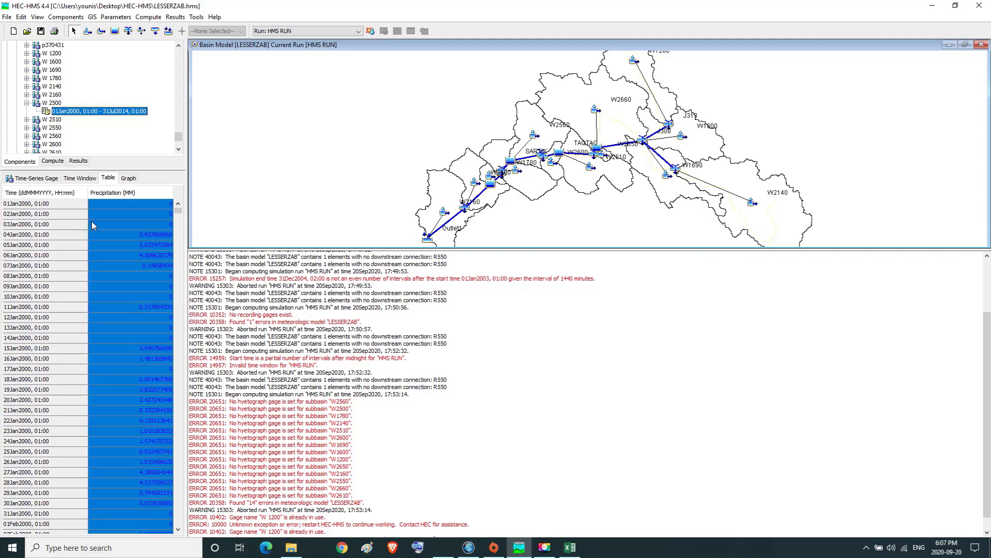
click(127, 207)
click(133, 177)
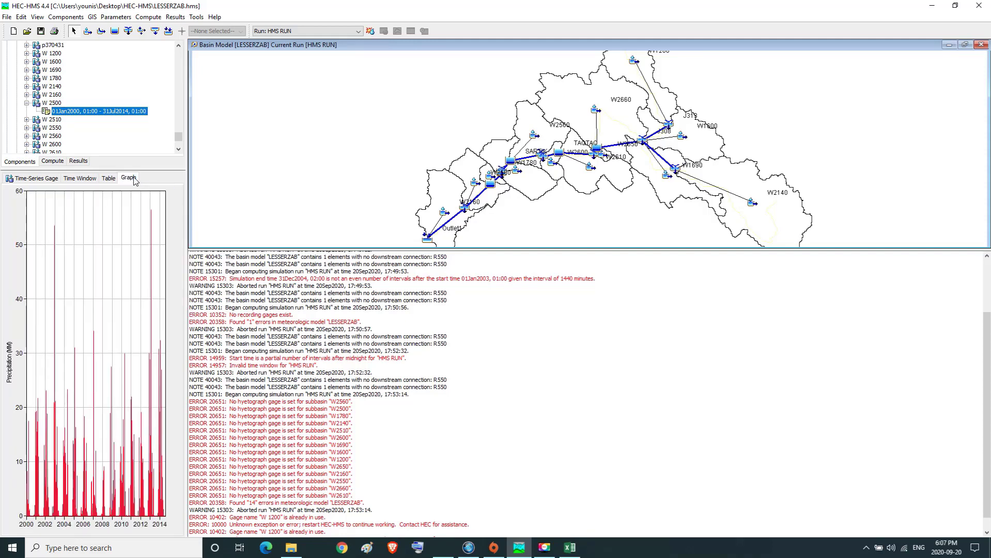
- Open the precipitation table of the W 2510 gage for the 01Jan2000 to 31Jul2014 time window
click(27, 103)
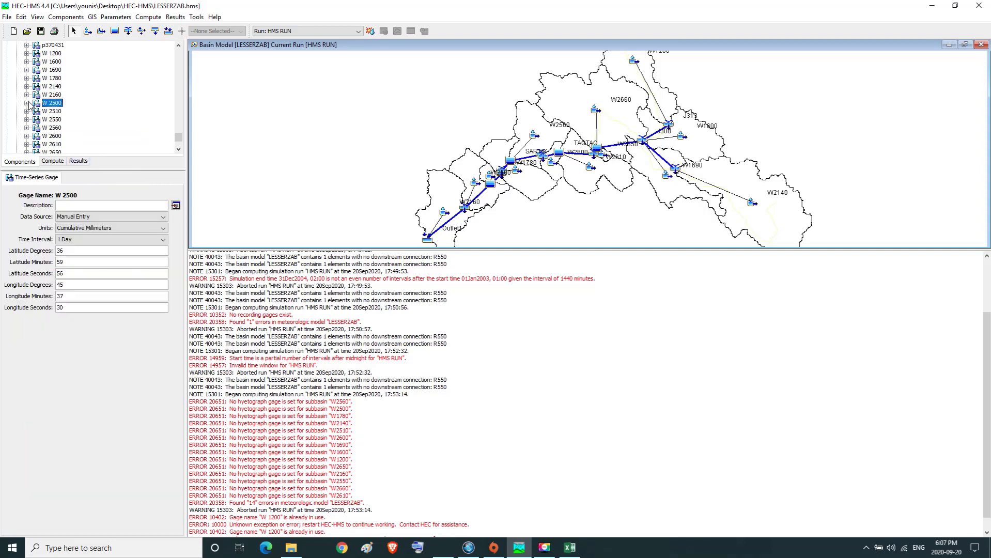
click(54, 111)
click(27, 111)
click(57, 119)
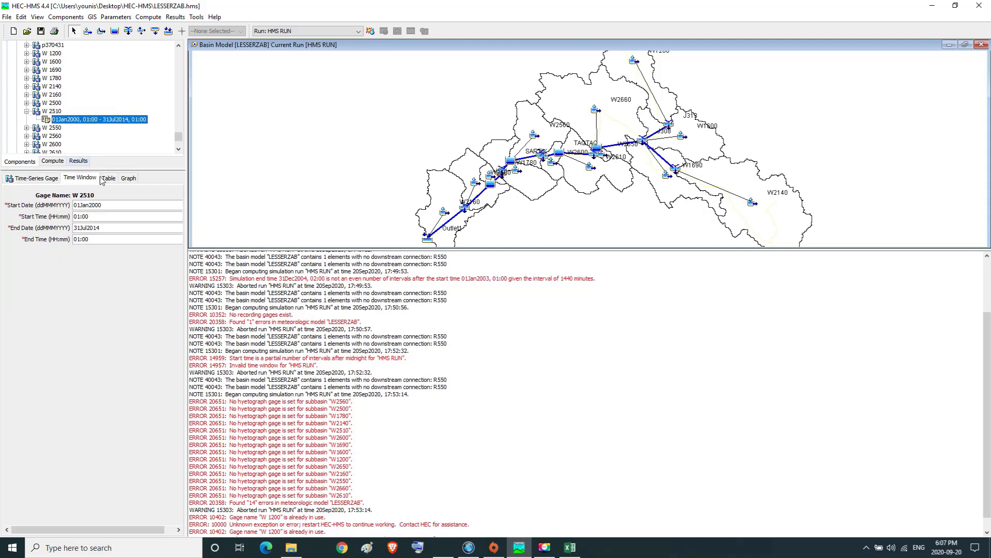
click(108, 178)
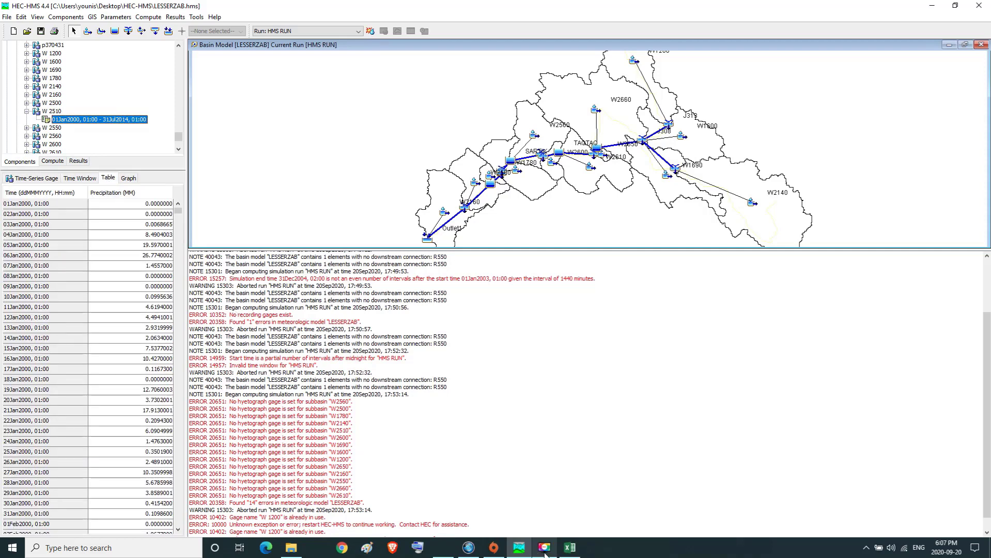
- Switch to THISSEN.xls in Excel and copy the APT_W2510 values in the W2510 sheet from D4 to the end of the column
click(569, 548)
click(396, 519)
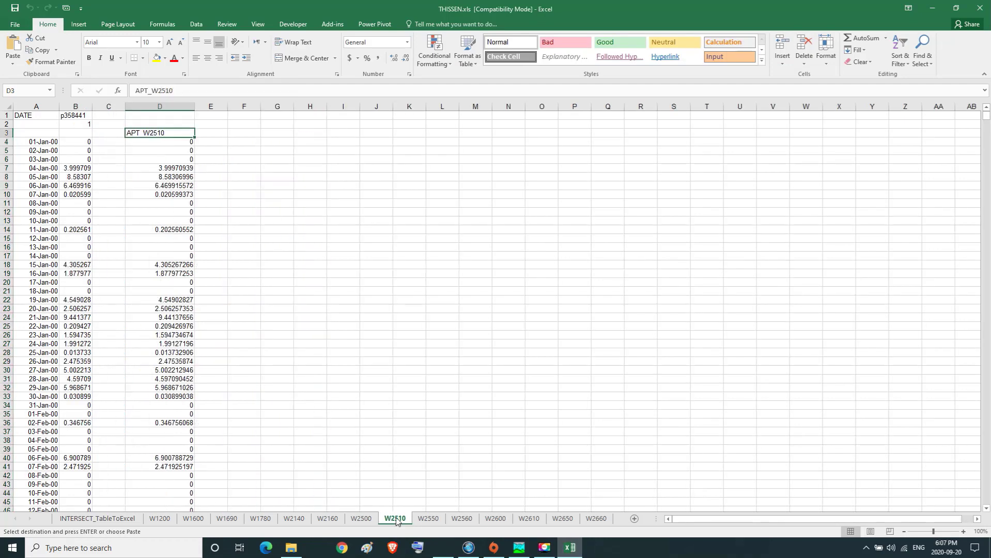
drag(179, 145, 174, 493)
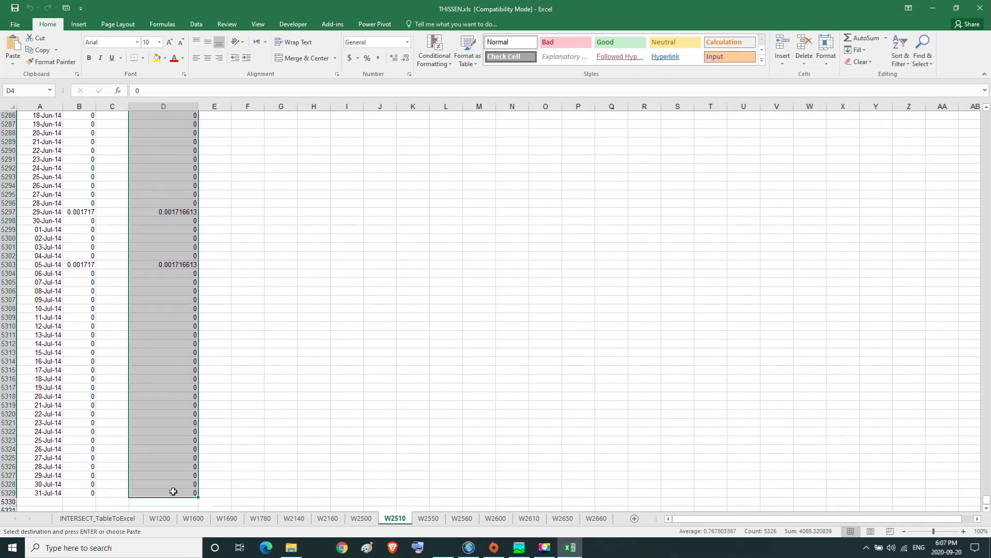
key(ctrl+BackSpace)
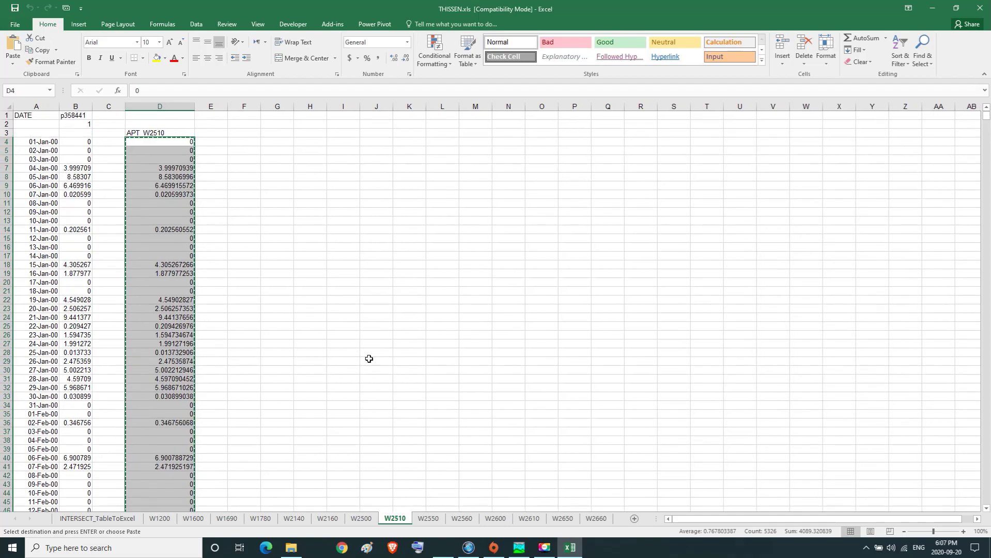
- Switch back to HEC-HMS, paste the copied values into the W 2510 gage's precipitation table from 01Jan2000, 01:00, and check the gage's graph
key(alt+Tab)
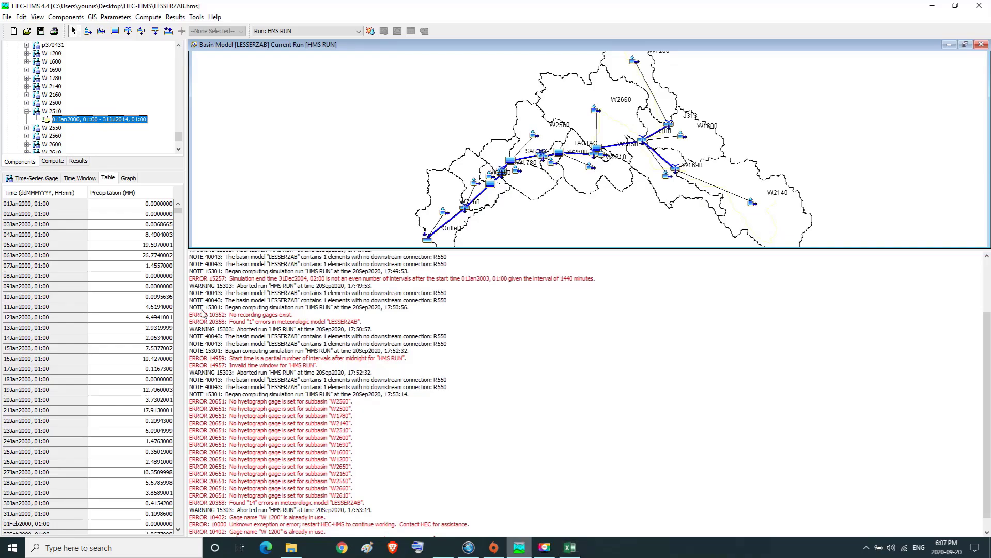
click(137, 204)
right_click(136, 205)
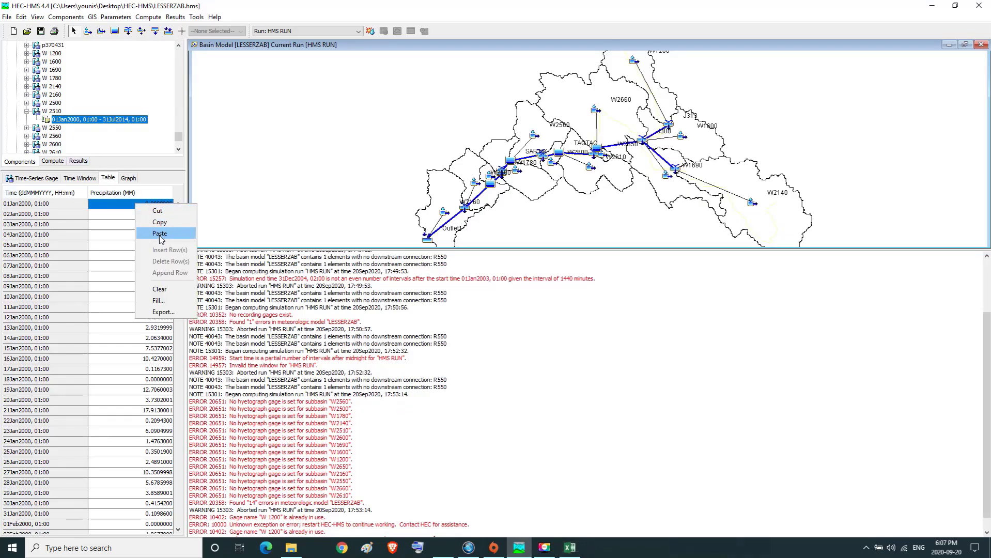
click(160, 234)
click(129, 206)
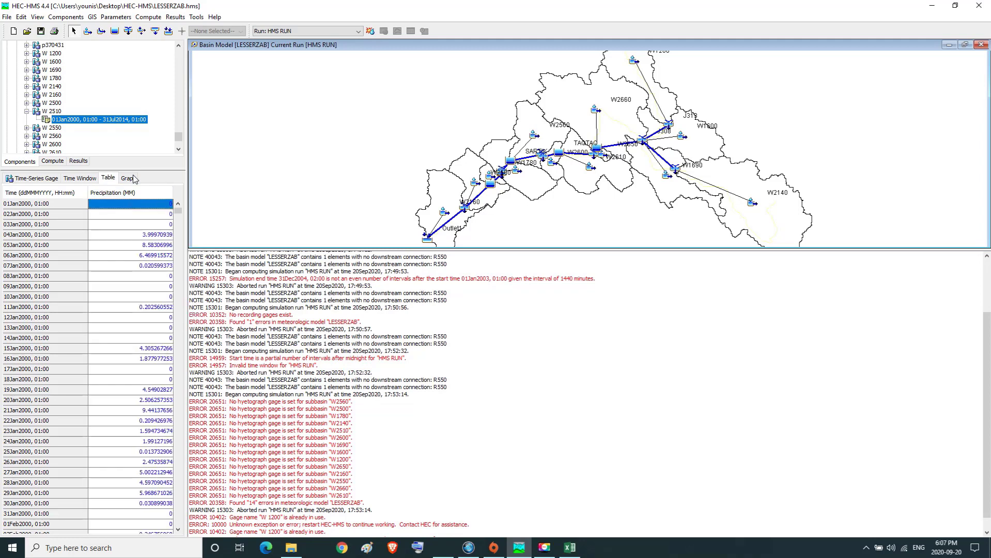
click(129, 178)
click(53, 112)
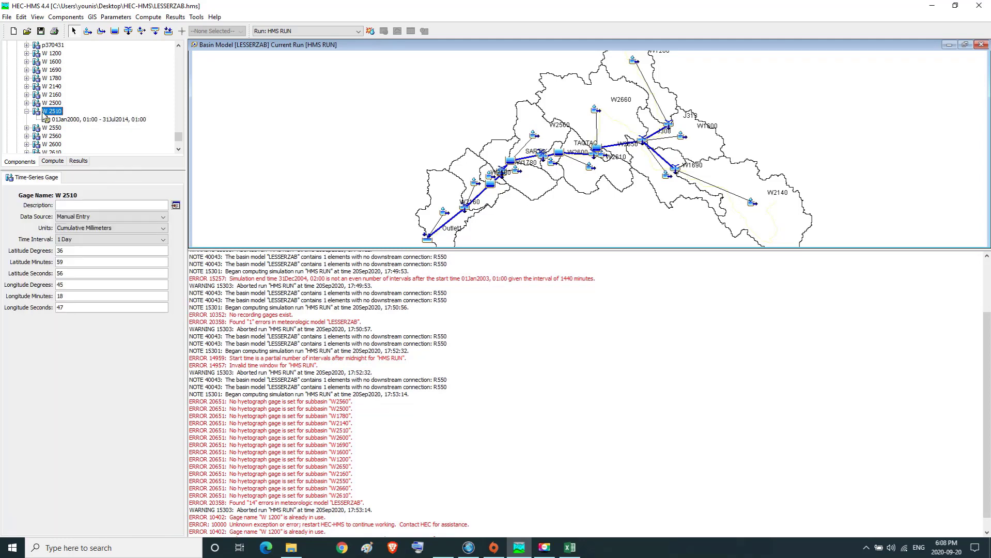
click(28, 111)
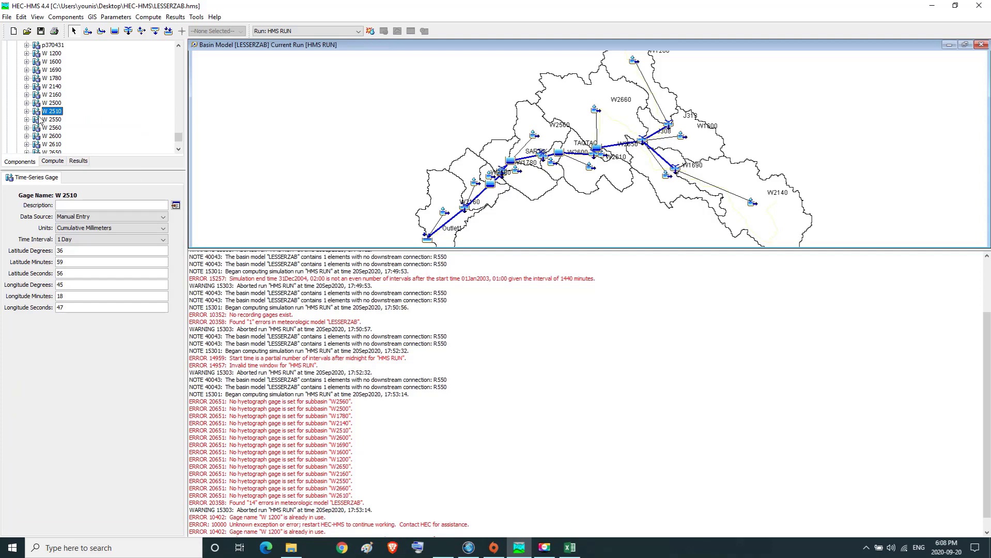
- Open the precipitation table of the W 2550 gage for the 01Jan2000 to 31Jul2014 time window
click(30, 120)
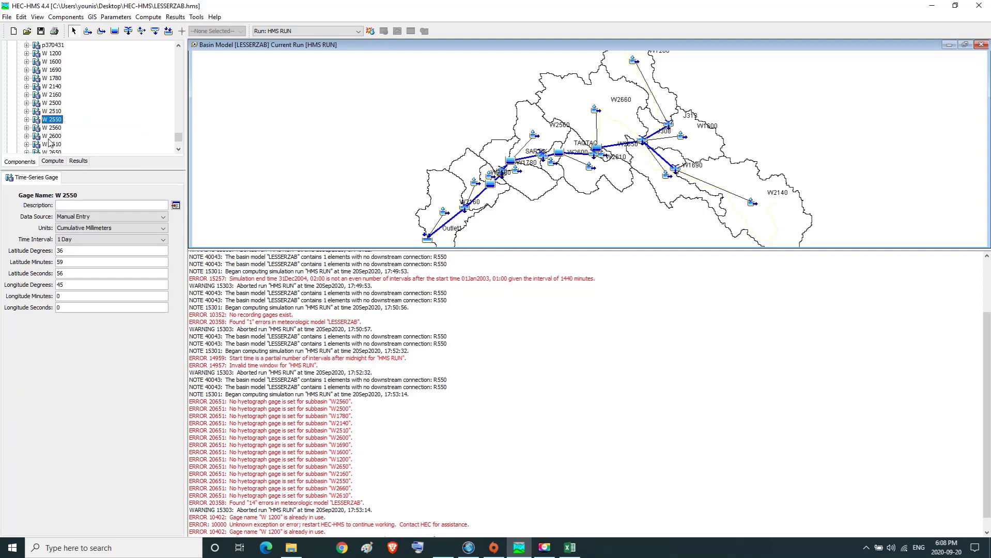
click(27, 119)
click(72, 127)
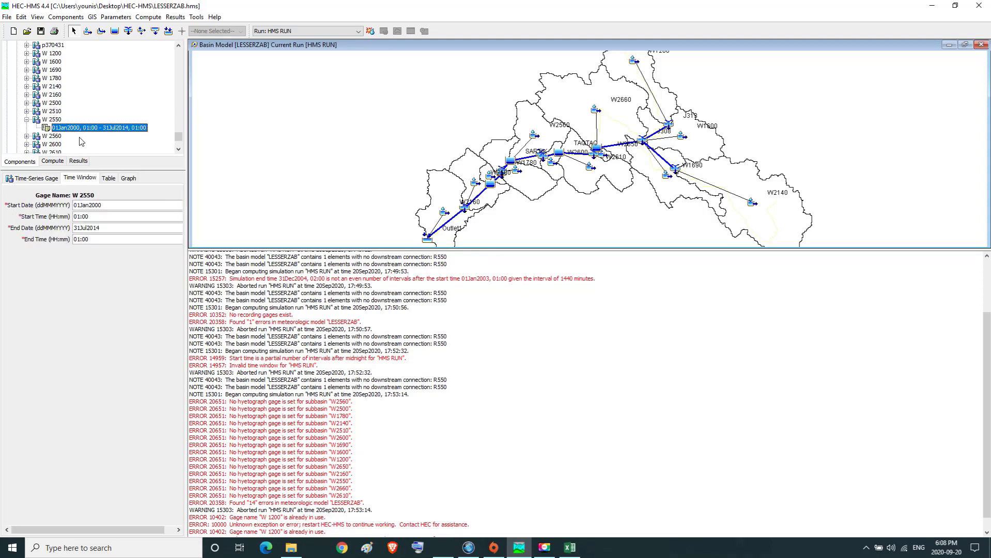
click(109, 178)
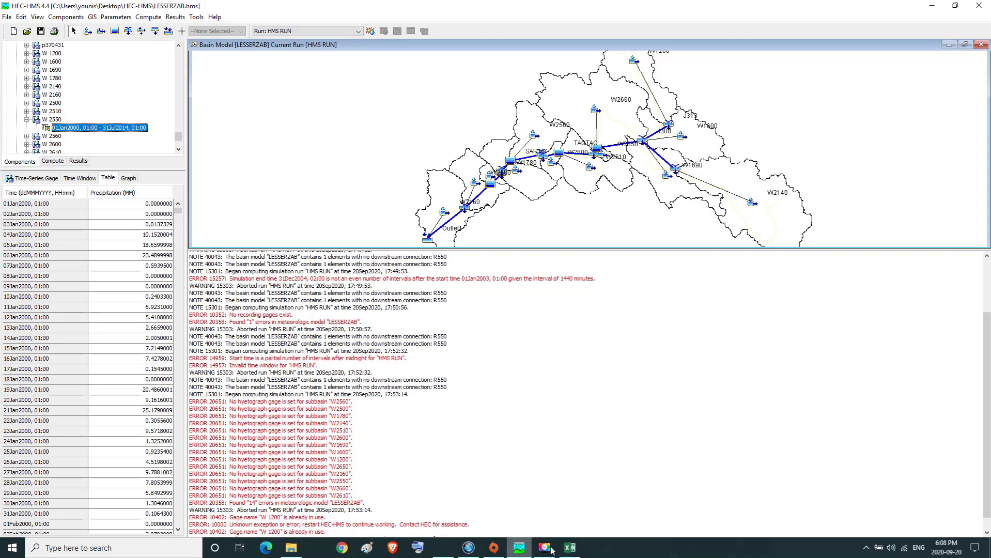
- Switch to THISSEN.xls in Excel and copy the APT_W2550 values in the W2550 sheet from G4 to the end of the column
mouse_move(571, 551)
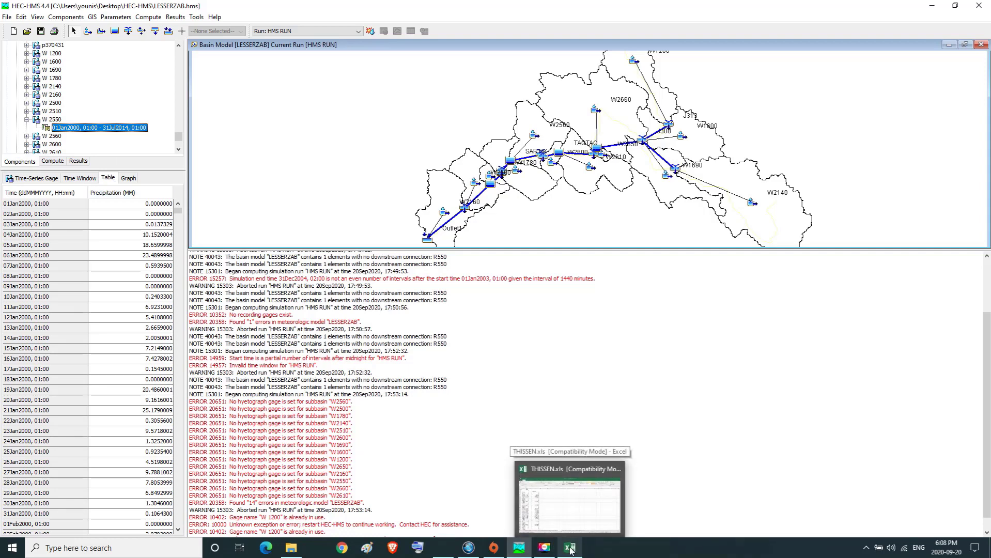
click(570, 551)
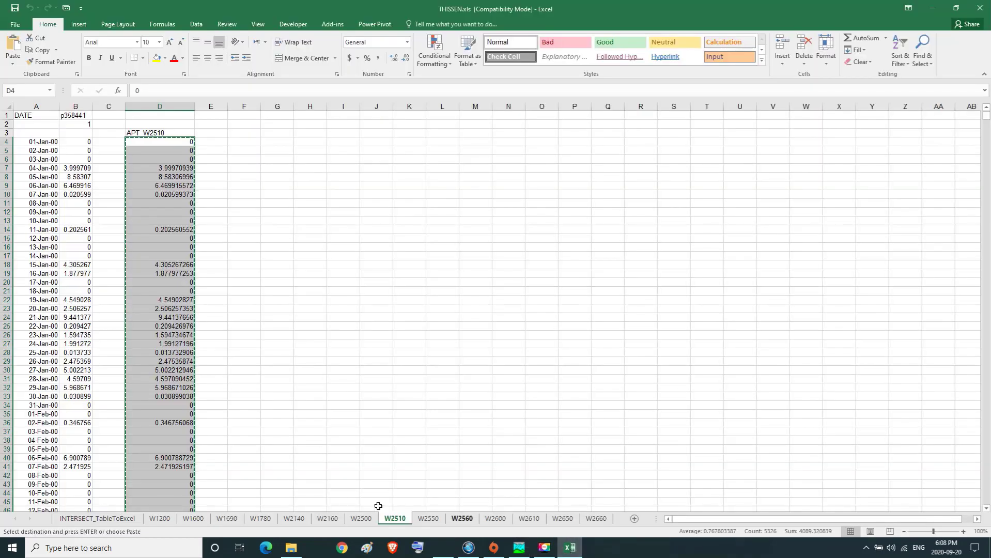
click(425, 519)
drag(329, 142, 308, 496)
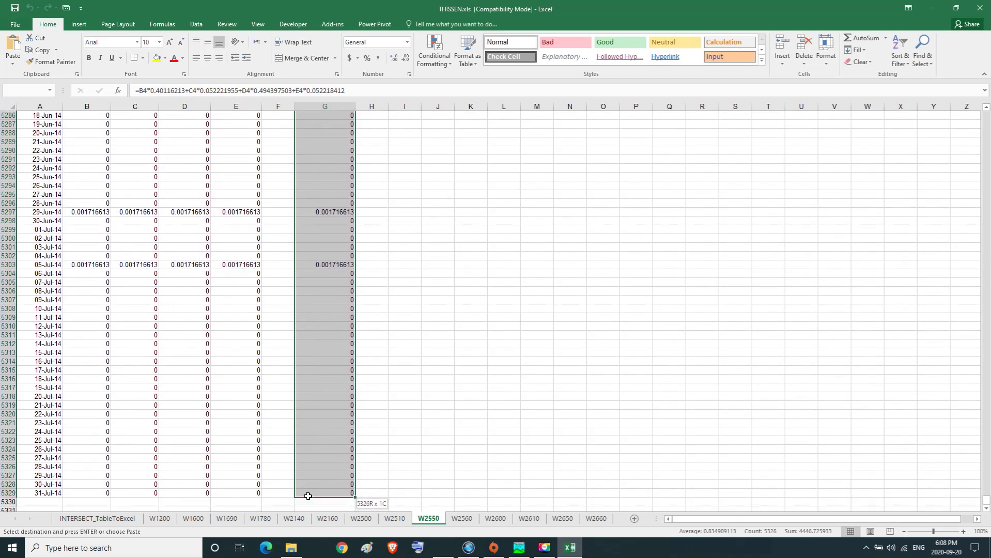
click(46, 50)
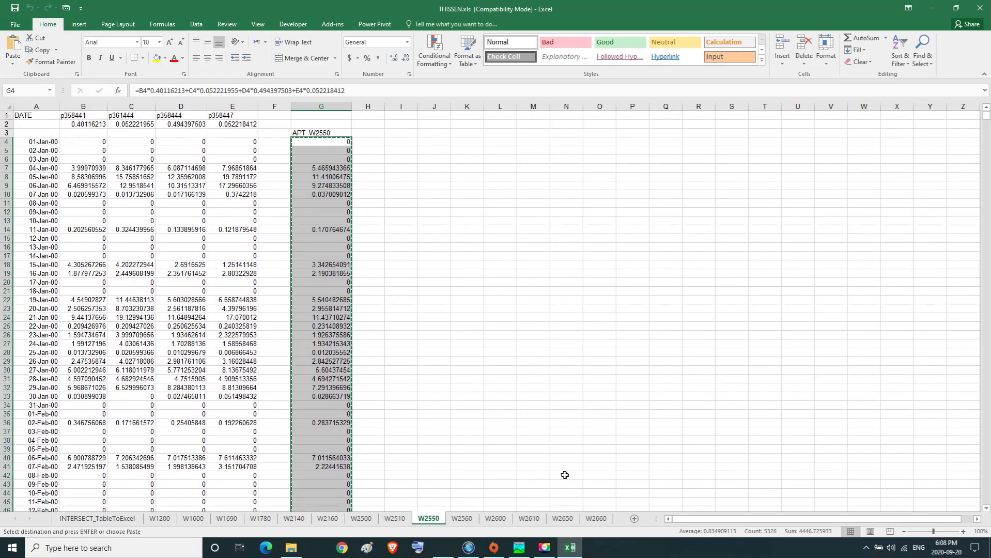
- Switch back to HEC-HMS, paste the copied values into the W 2550 gage's precipitation table from 01Jan2000, 01:00, and check the gage's graph
click(519, 547)
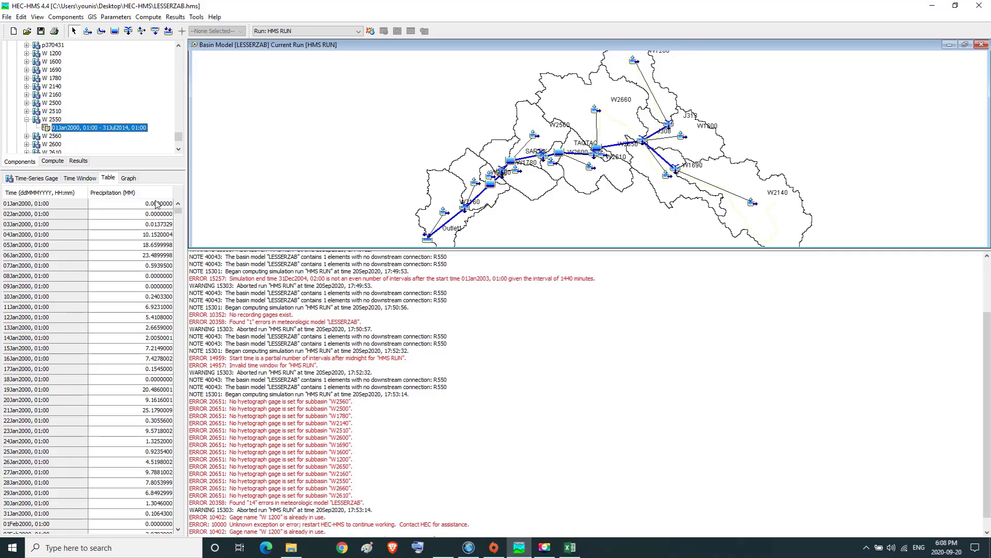
right_click(143, 208)
click(176, 234)
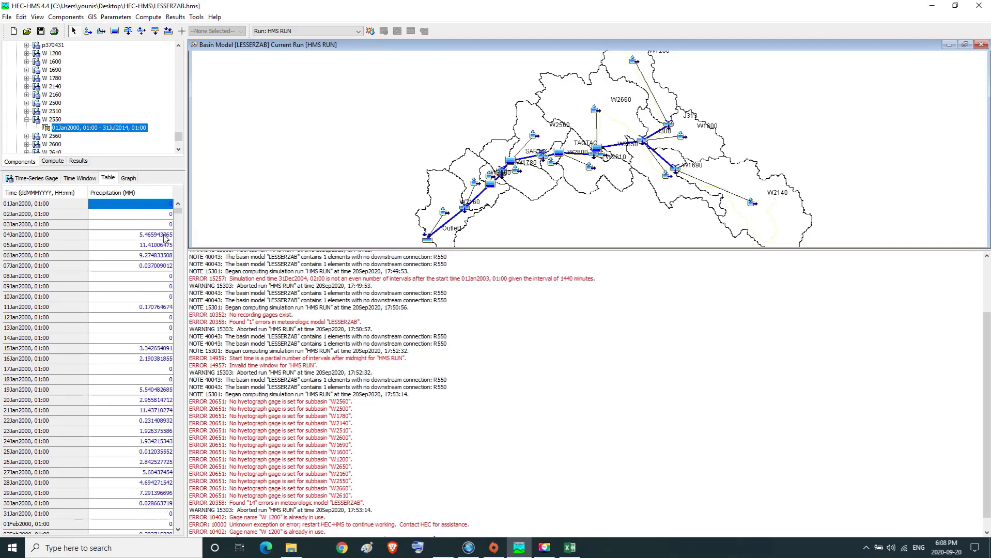
click(146, 206)
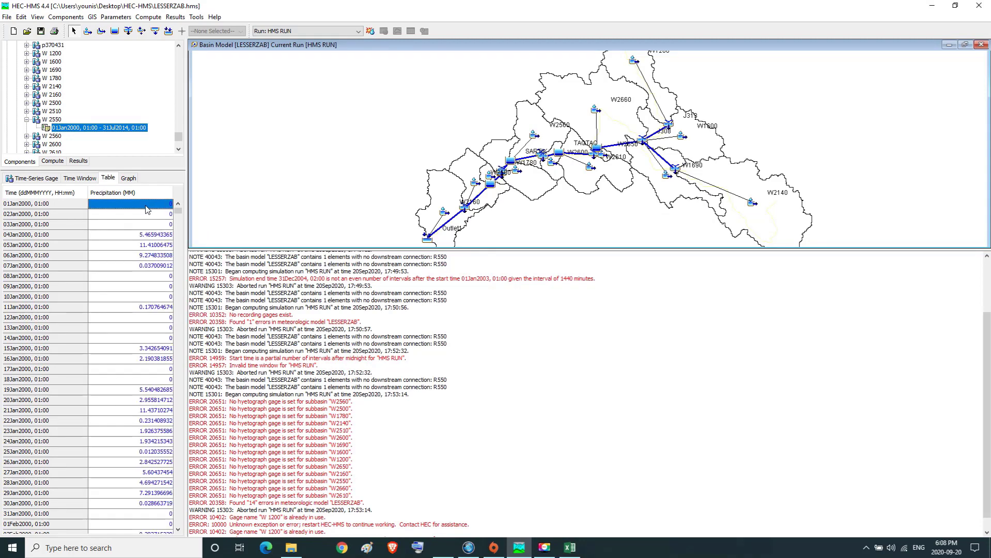
click(128, 179)
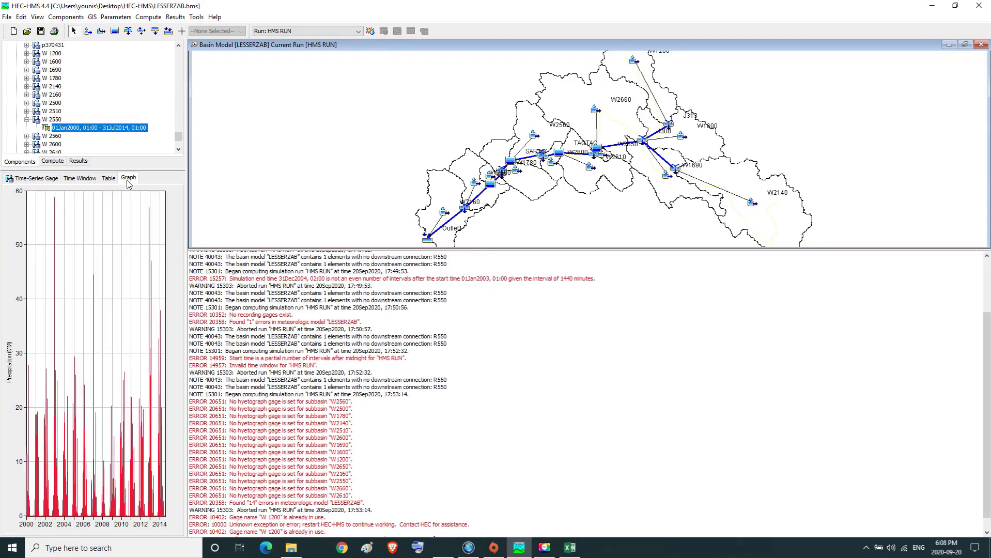
click(55, 121)
click(26, 120)
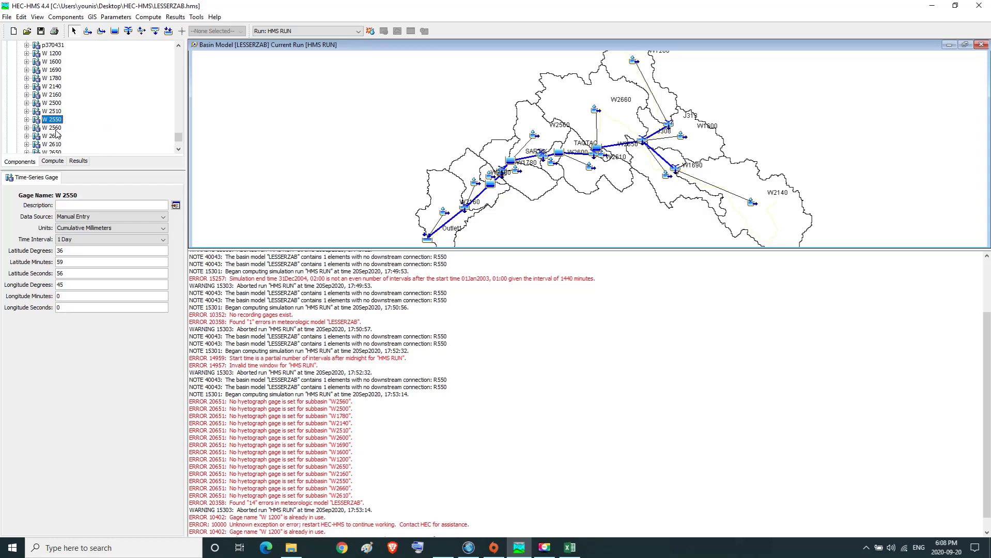
- Open the precipitation table of the W 2560 gage for the 01Jan2000 to 31Jul2014 time window
click(55, 129)
click(26, 128)
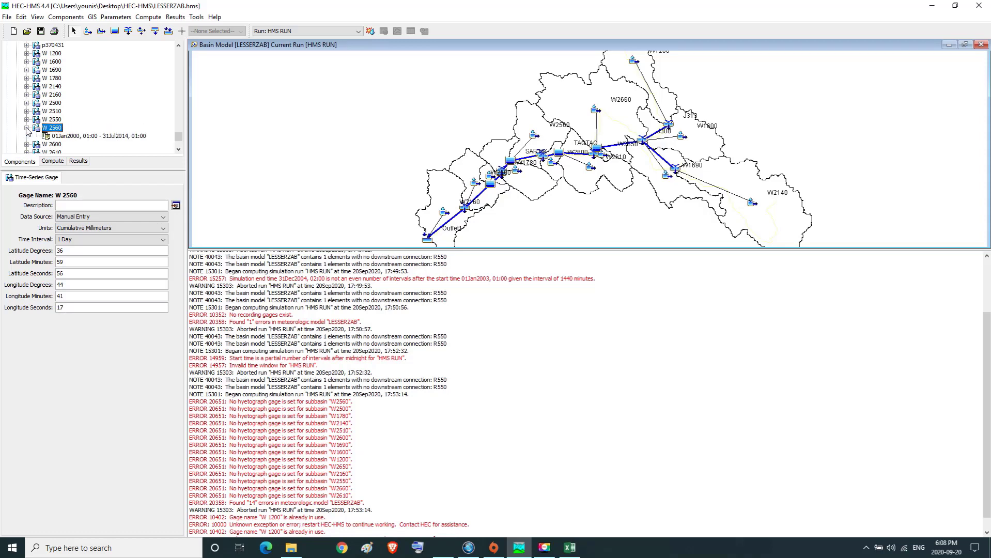
click(57, 137)
click(107, 178)
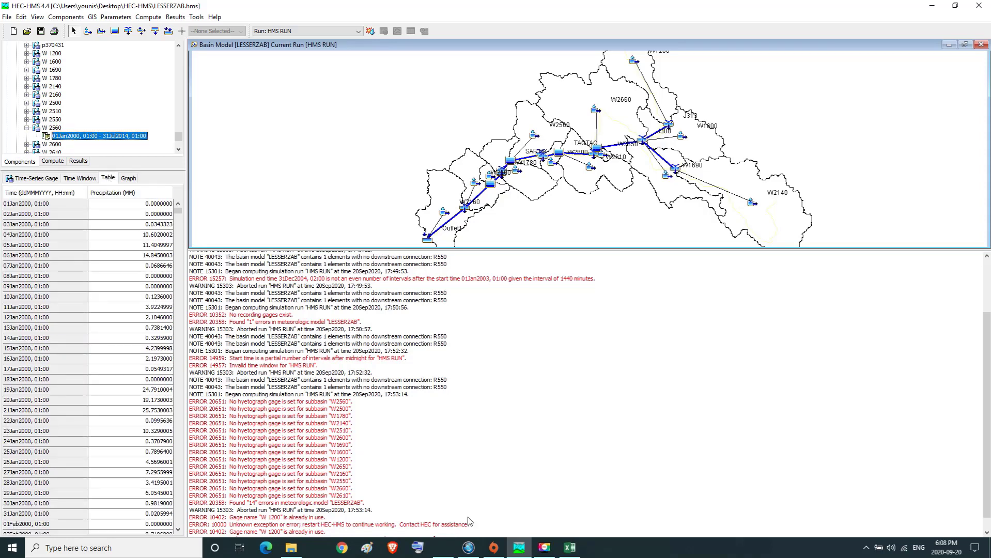
- Switch to THISSEN.xls in Excel and copy the APT_W2560 values in the W2560 sheet from H4 to the end of the column
click(570, 547)
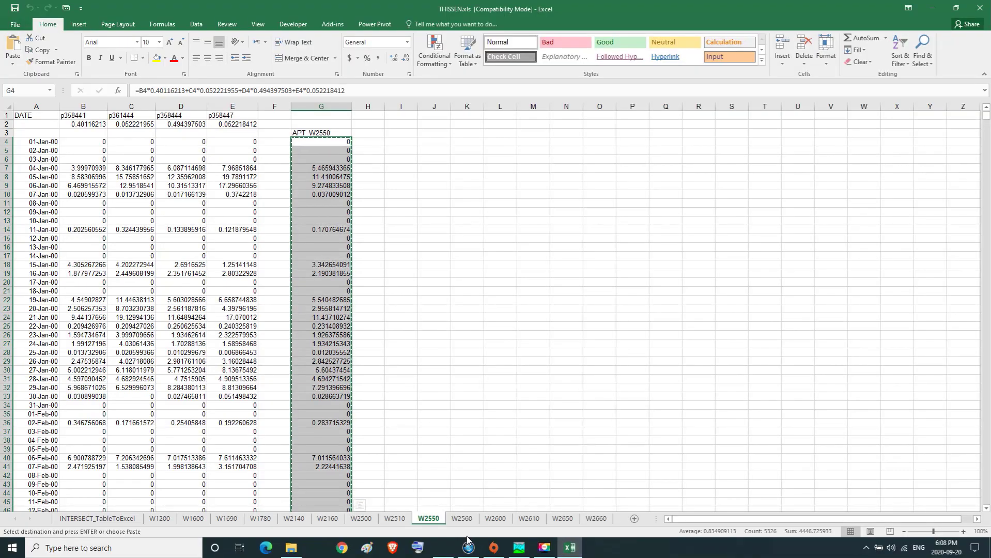
click(462, 518)
drag(425, 143, 410, 498)
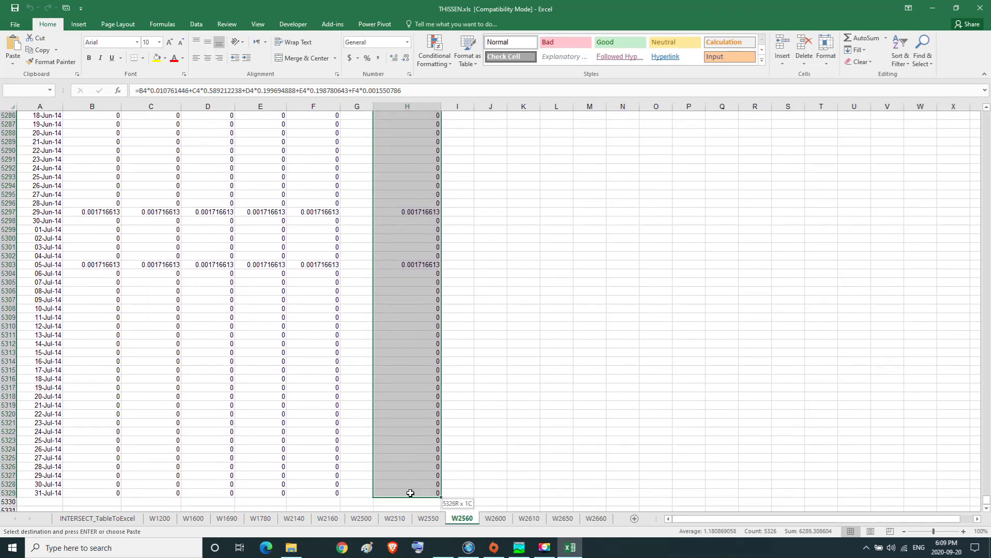
click(48, 51)
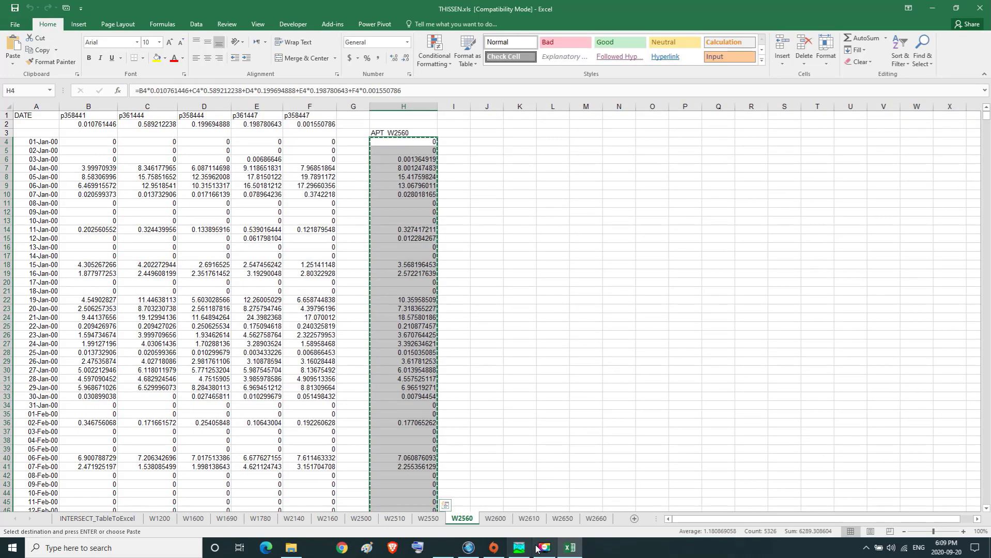
- Switch back to HEC-HMS, paste the copied values into the W 2560 gage's precipitation table from 01Jan2000, 01:00, and check the gage's graph
click(519, 547)
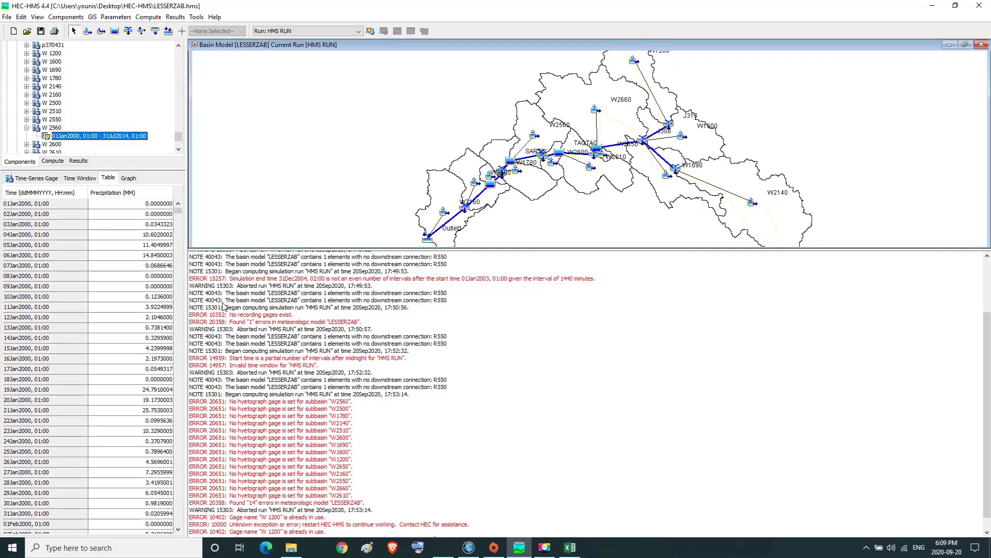
right_click(133, 206)
click(156, 236)
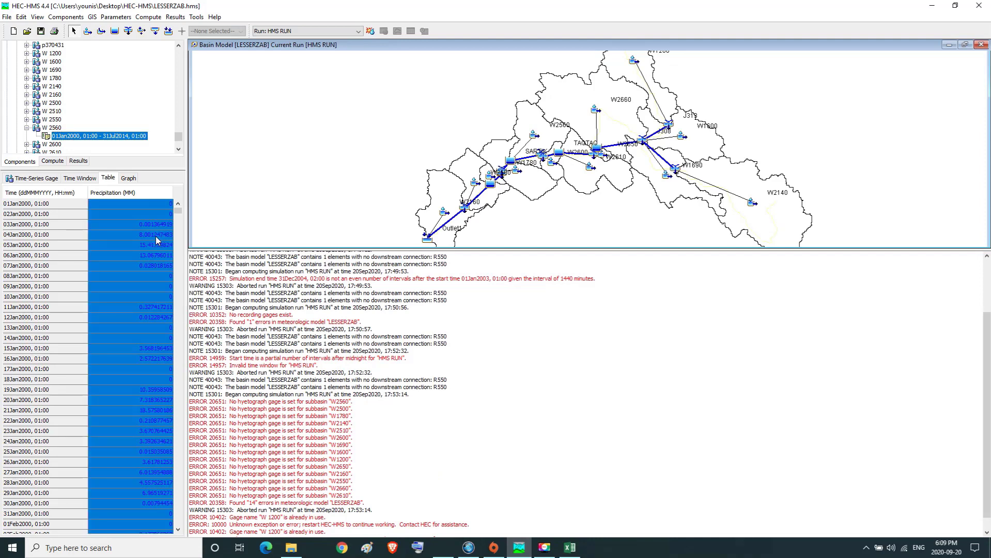
click(128, 179)
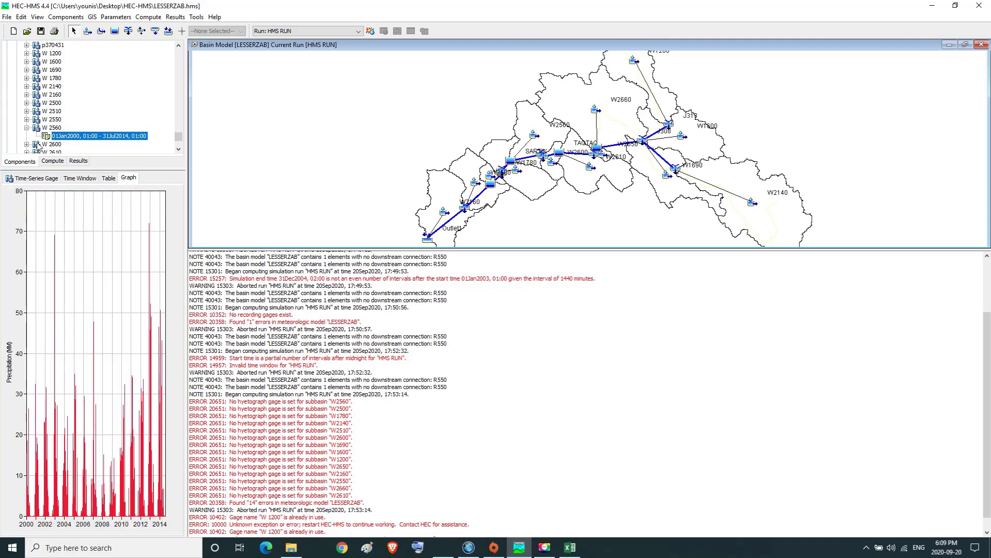
click(26, 128)
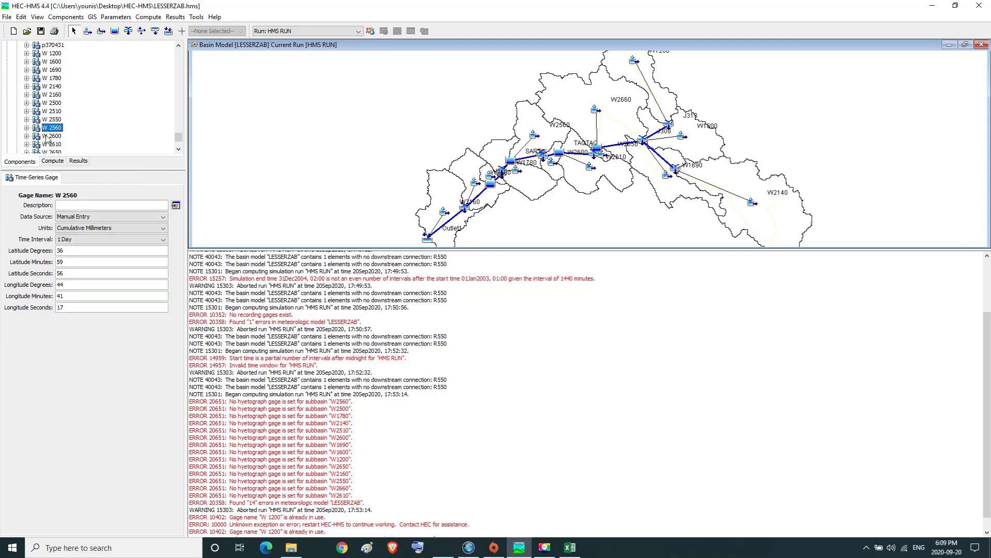
- Open the precipitation table of the W 2600 gage for the 01Jan2000 to 31Jul2014 time window
click(49, 137)
click(26, 136)
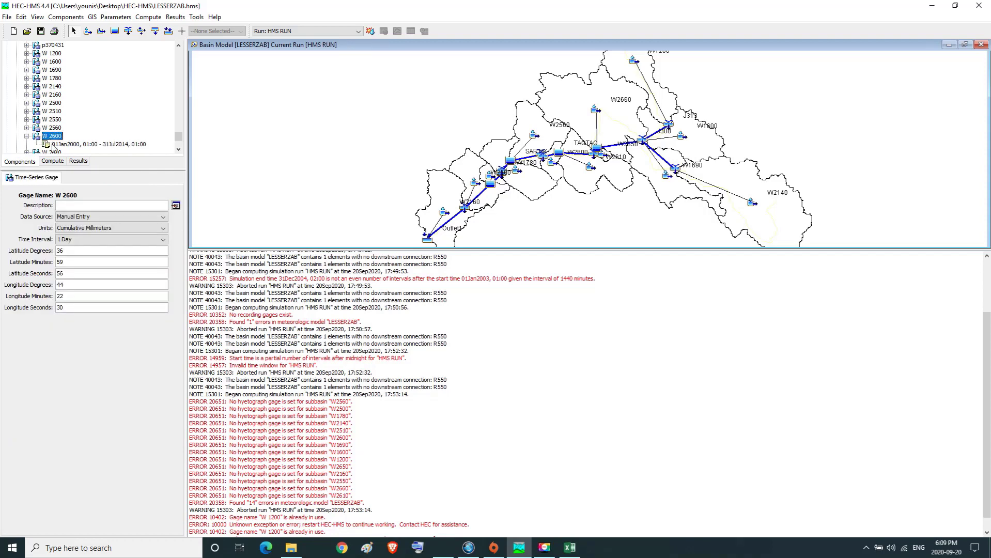
click(77, 144)
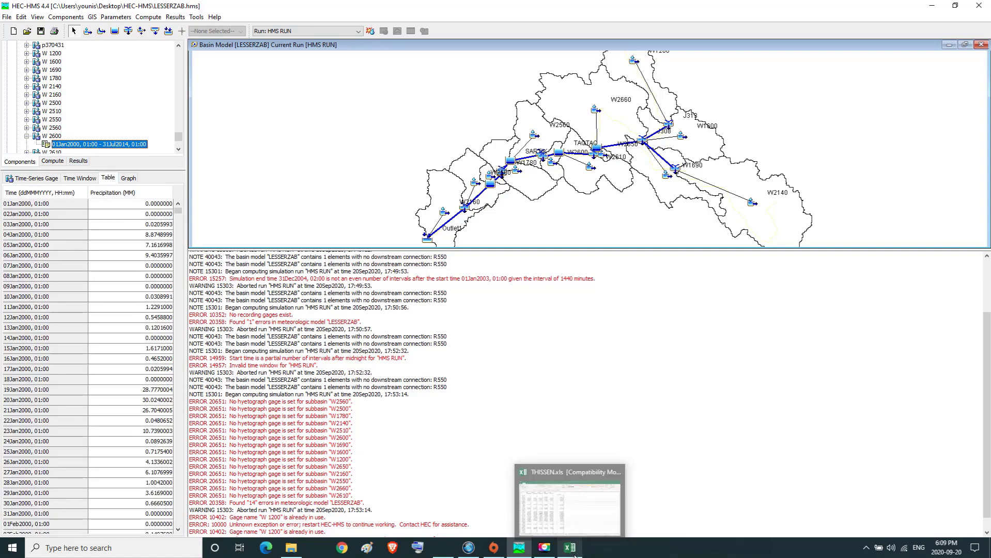
- Switch to THISSEN.xls in Excel and copy the APT_W2600 values in the W2600 sheet from F4 to the end of the column
click(553, 499)
click(496, 519)
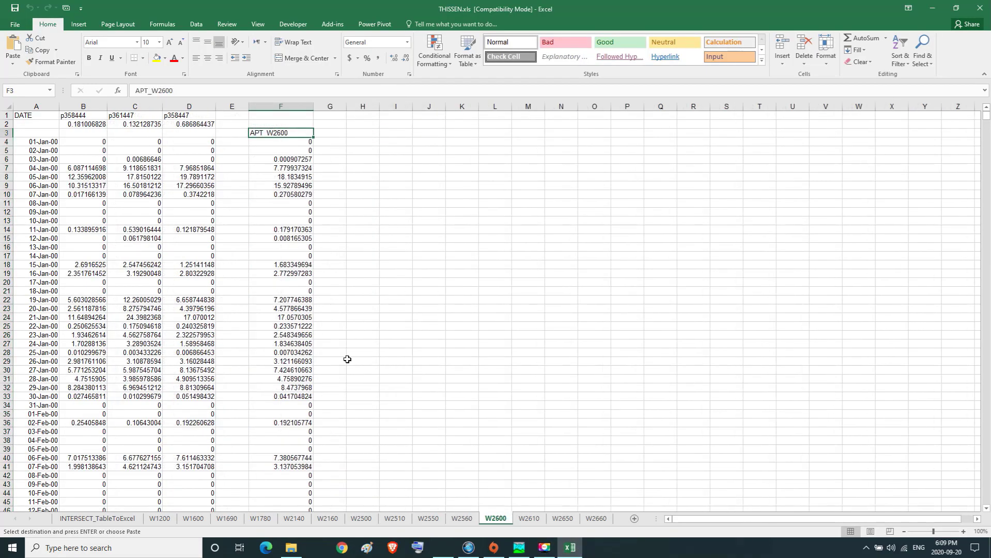
drag(305, 142, 288, 500)
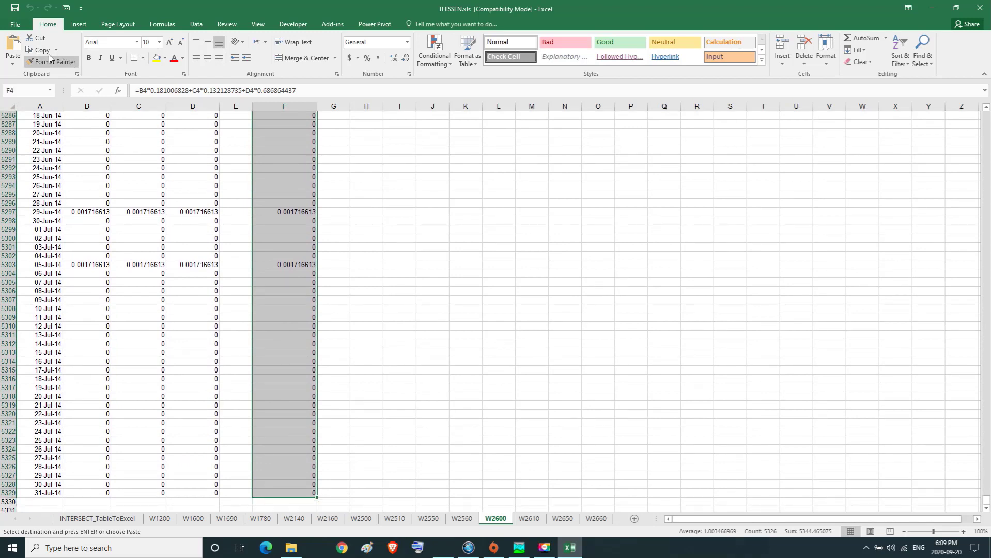
key(ctrl+BackSpace)
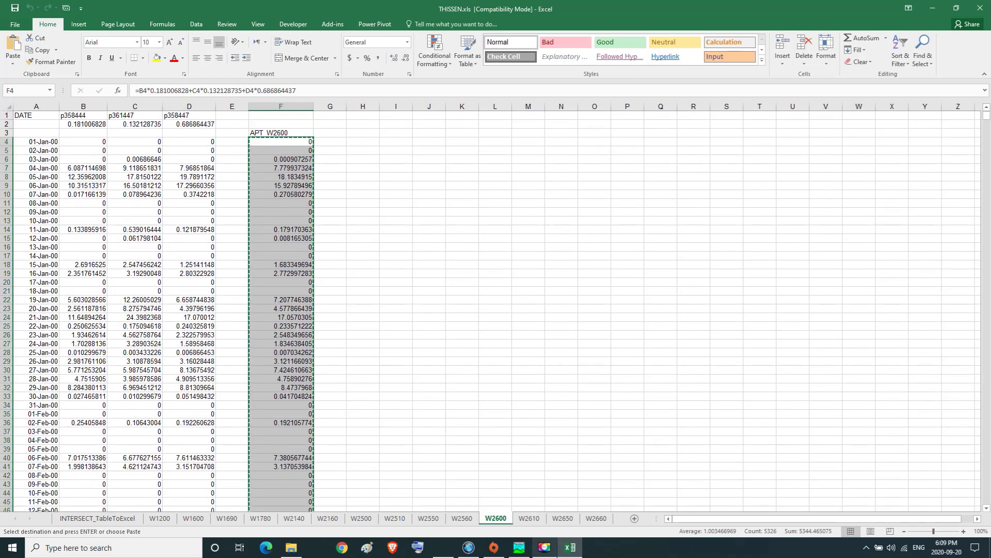
- Switch back to HEC-HMS and paste the copied values into the W 2600 gage's precipitation table from 01Jan2000, 01:00
click(519, 547)
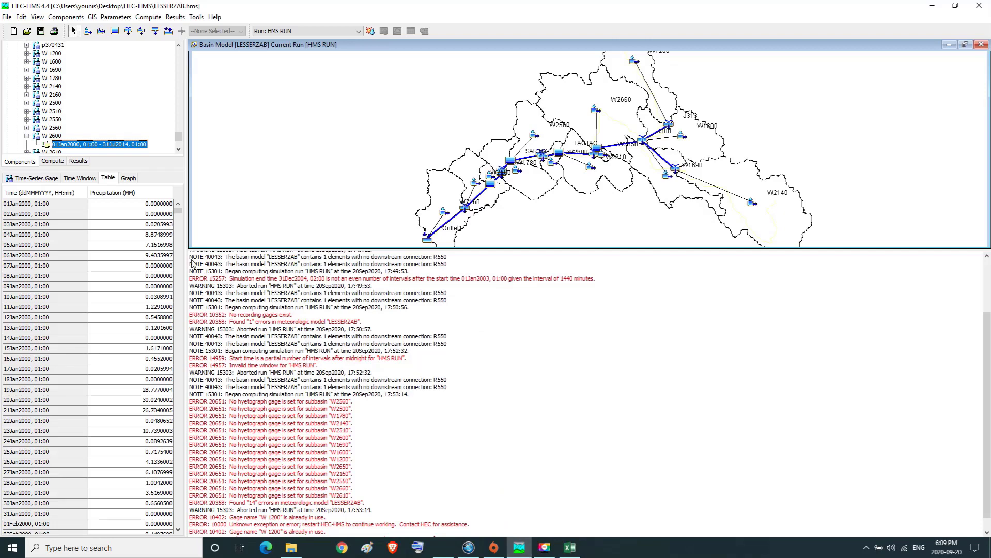
right_click(147, 208)
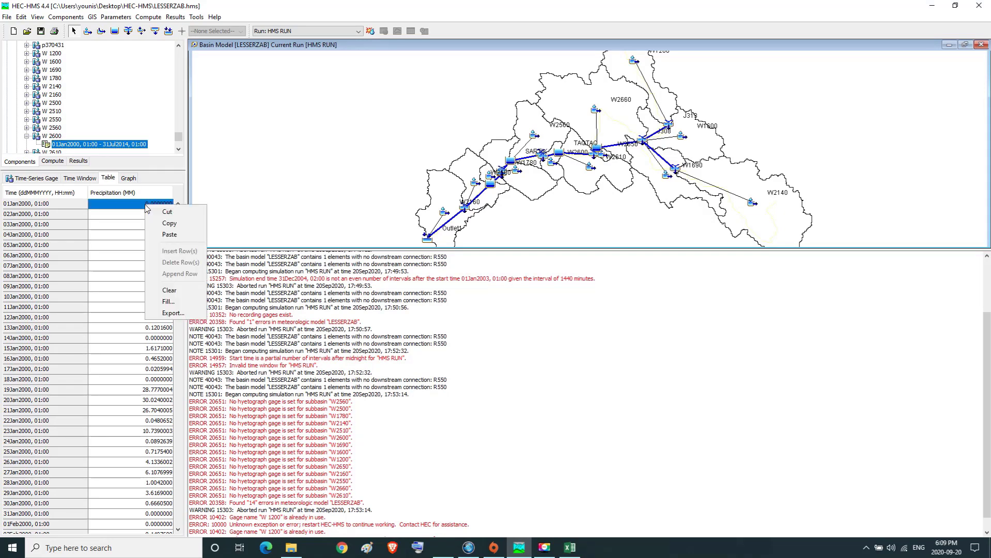
click(143, 203)
right_click(143, 203)
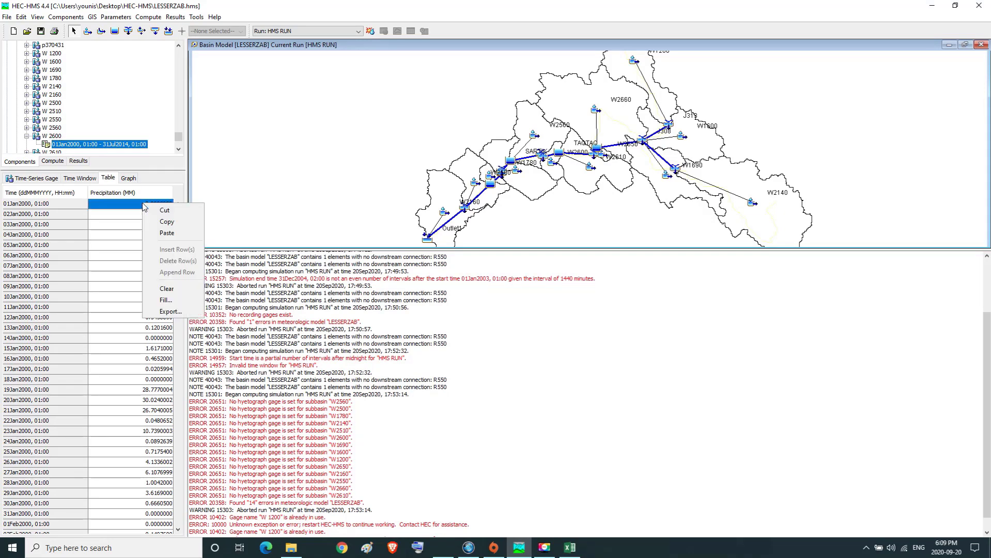
click(174, 235)
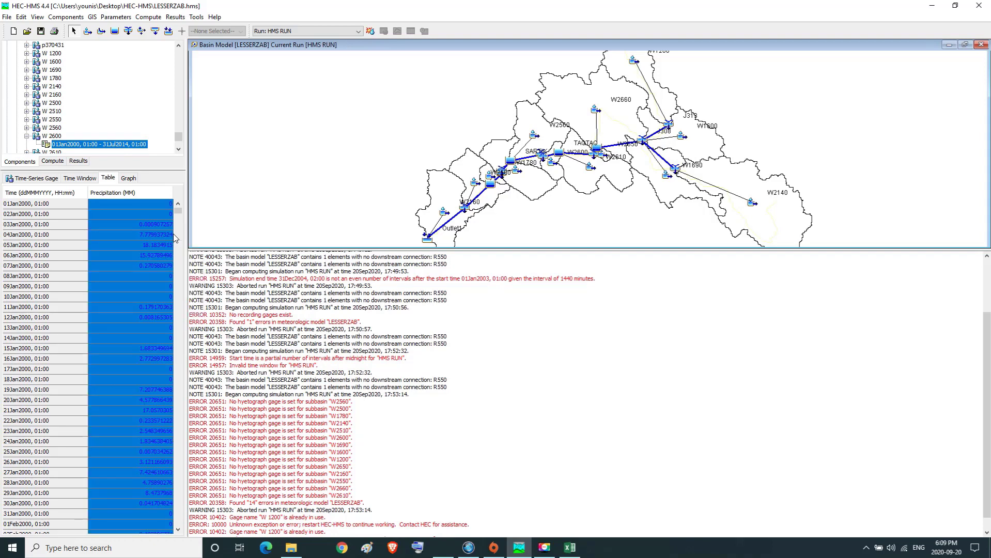
- Check the W 2600 gage's precipitation graph and collapse its entry in the gage list
click(149, 203)
click(128, 178)
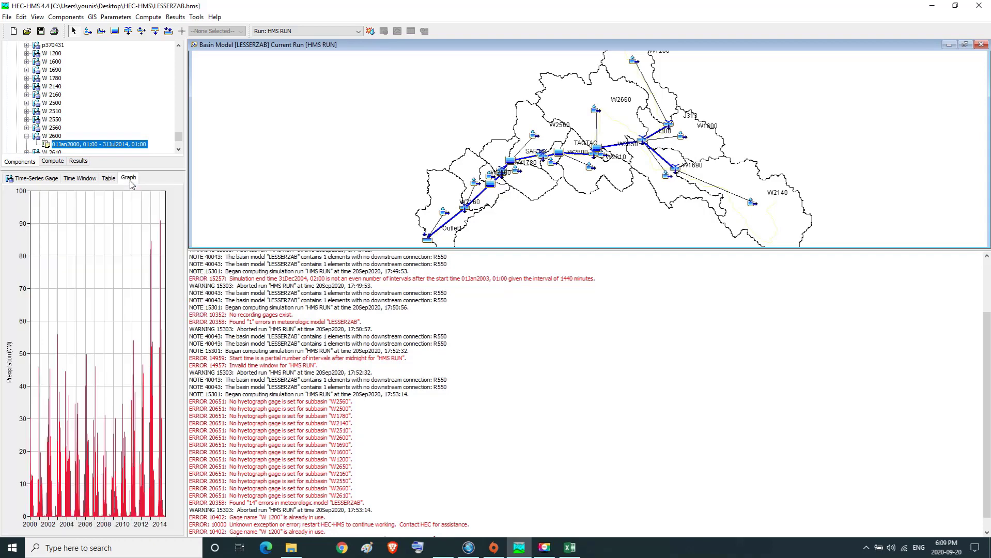
click(26, 136)
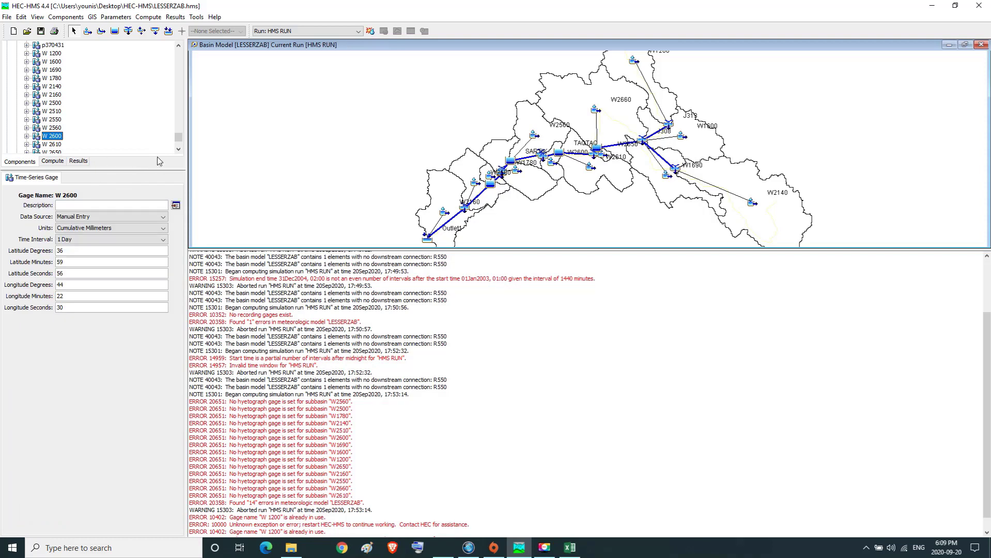
- Open the precipitation table of the W 2610 gage for the 01Jan2000 to 31Jul2014 time window
click(178, 150)
click(178, 150)
click(178, 149)
click(178, 149)
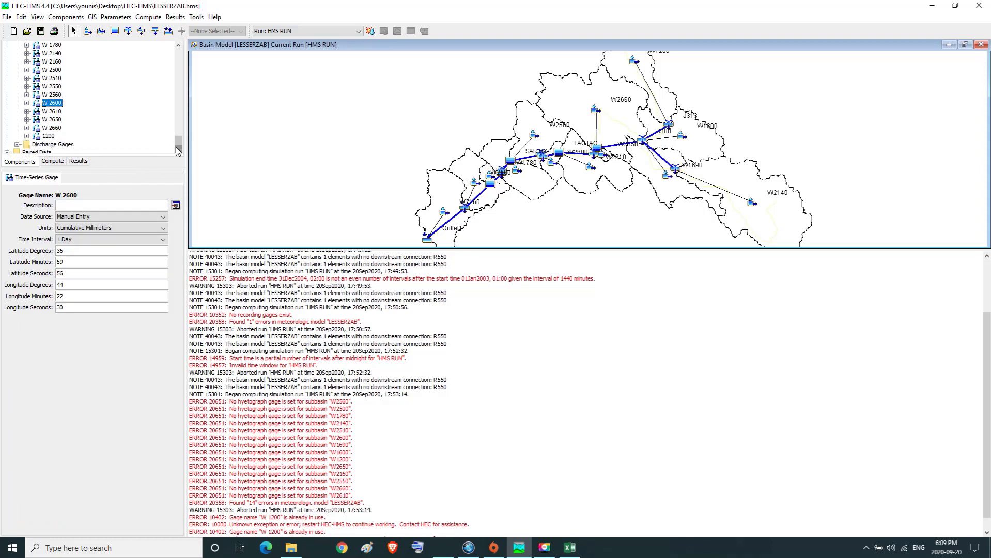
double_click(56, 112)
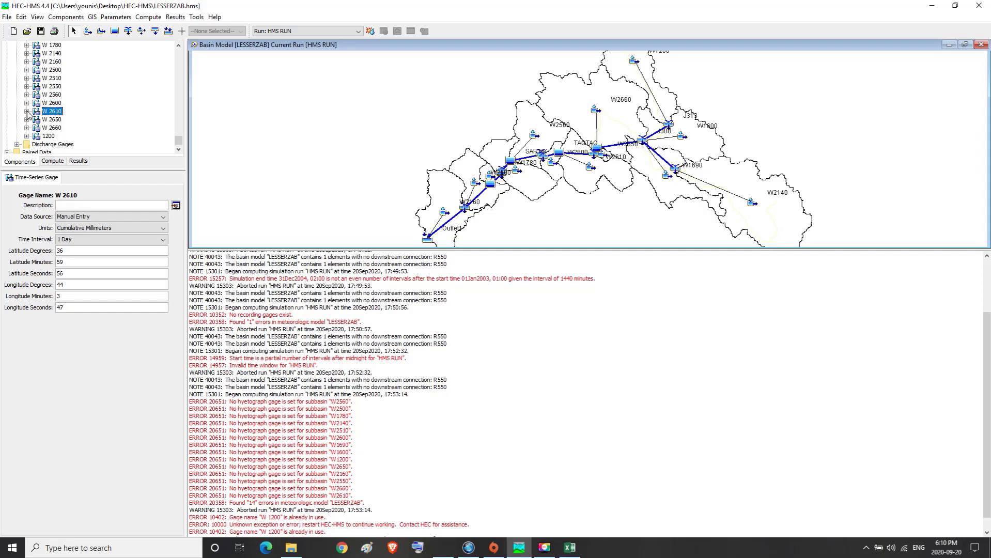
click(55, 121)
click(108, 178)
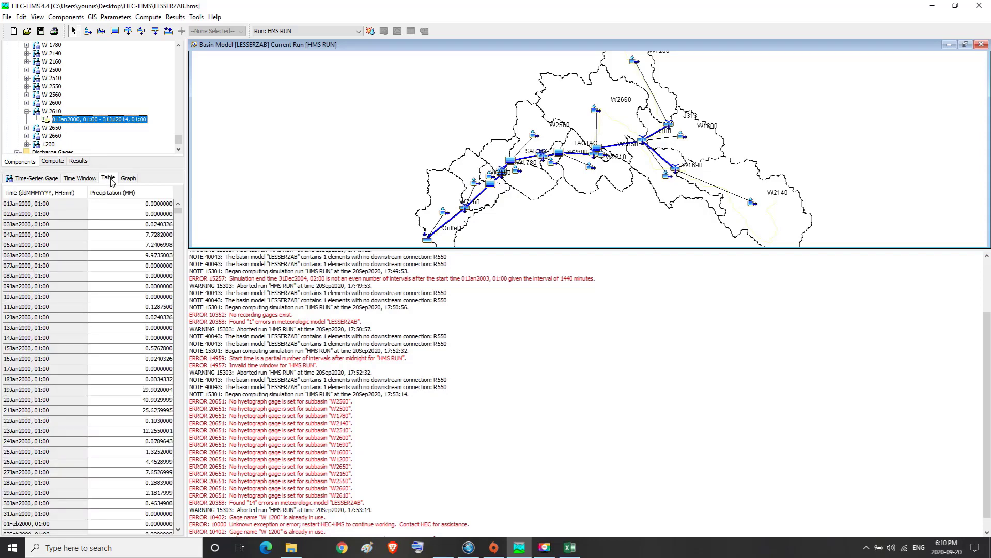
- Switch to THISSEN.xls in Excel and copy the APT_W2610 values in the W2610 sheet from G4 to G5329
click(569, 546)
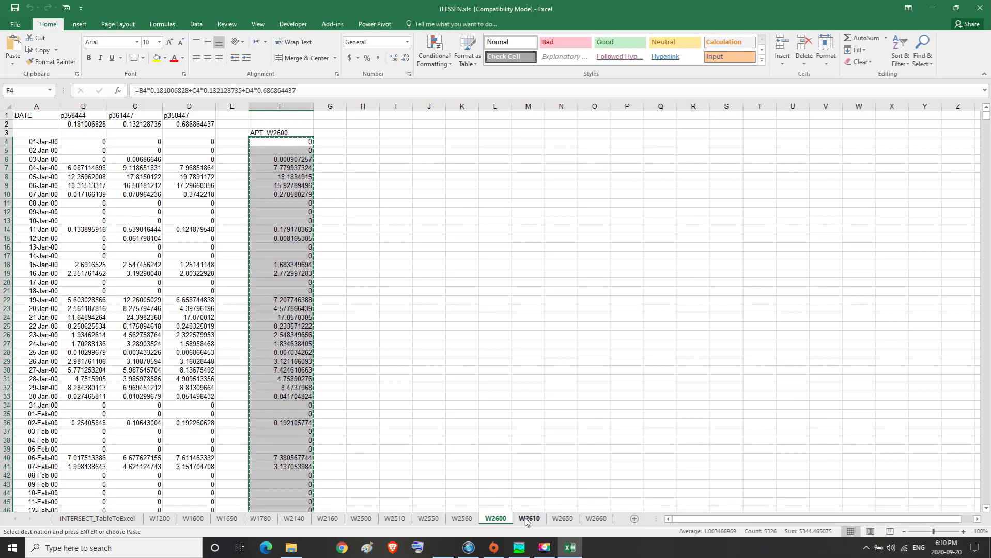
click(528, 519)
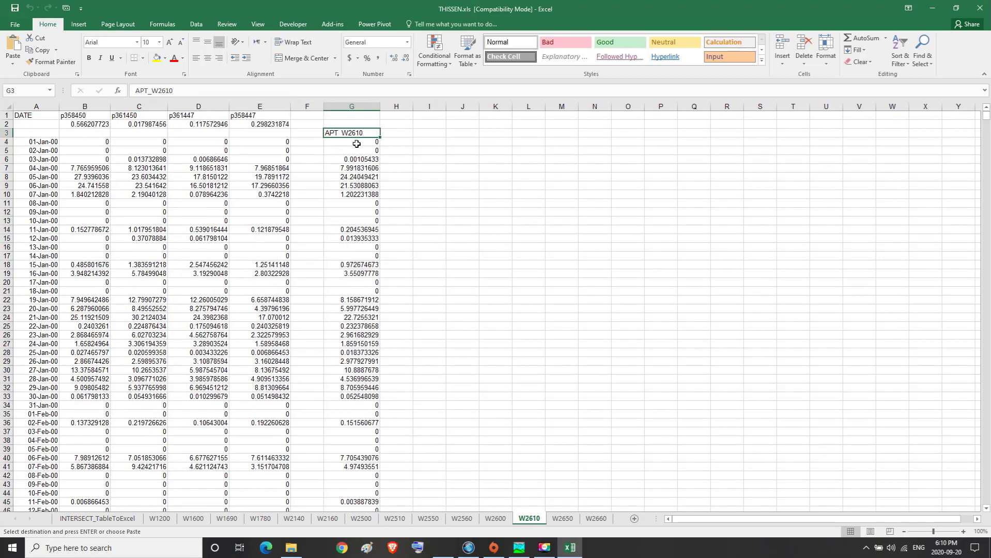
drag(357, 144, 369, 480)
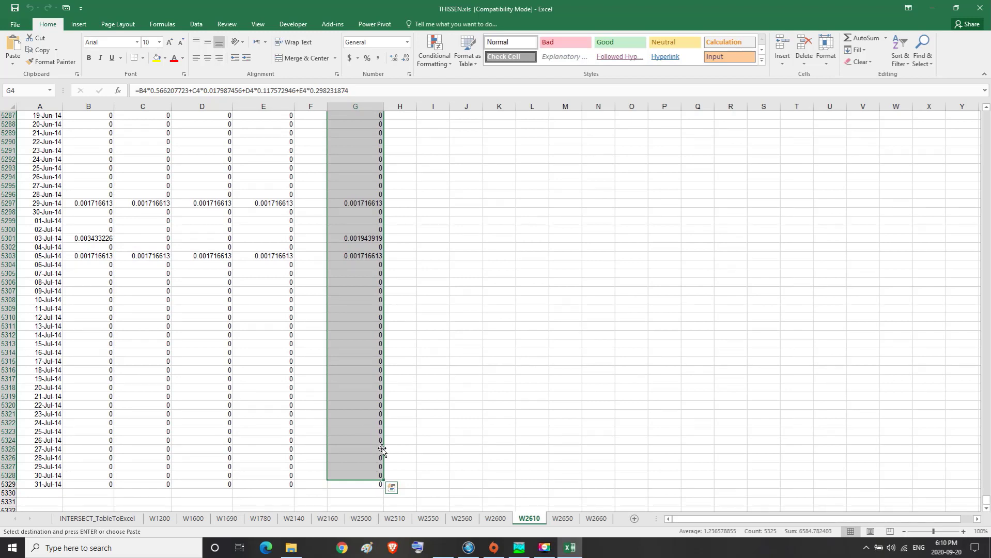
drag(382, 480, 382, 486)
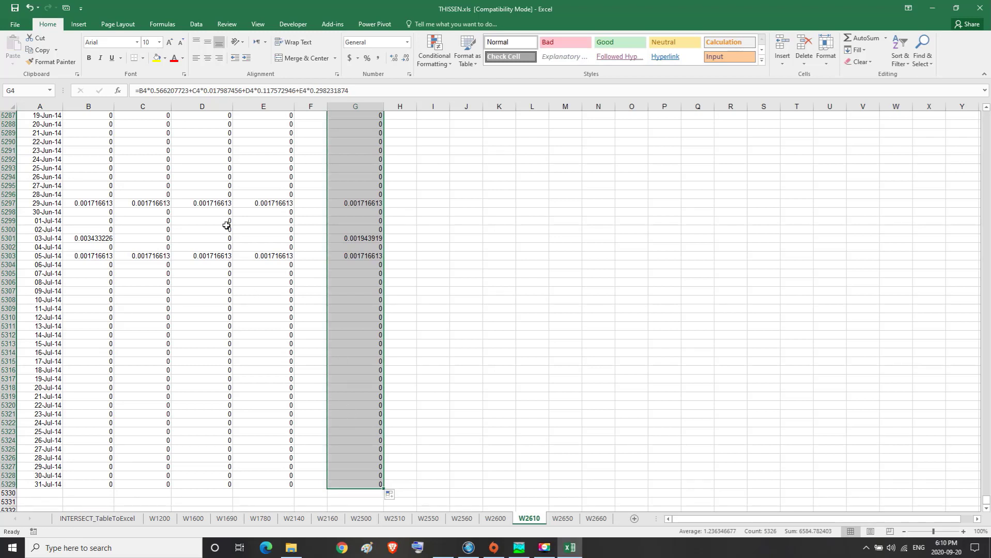
click(40, 50)
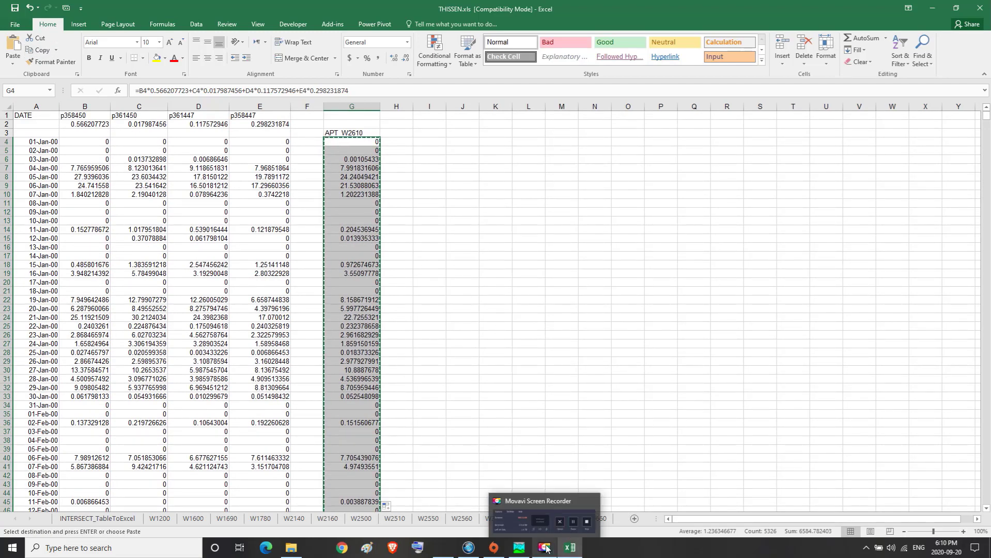
- Switch back to HEC-HMS, paste the copied values into the W 2610 gage's precipitation table from 01Jan2000, 01:00, and check the gage's graph
click(520, 548)
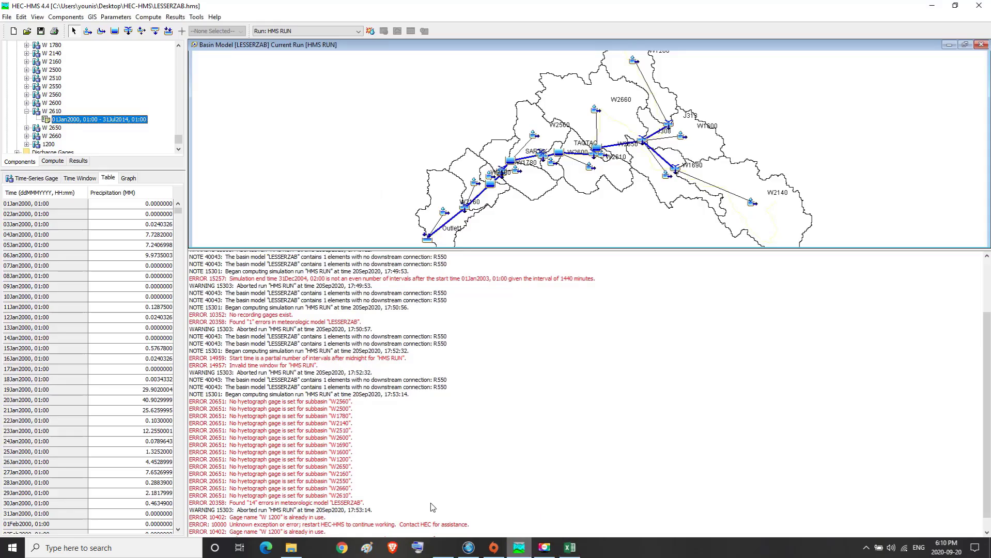
right_click(137, 208)
click(159, 235)
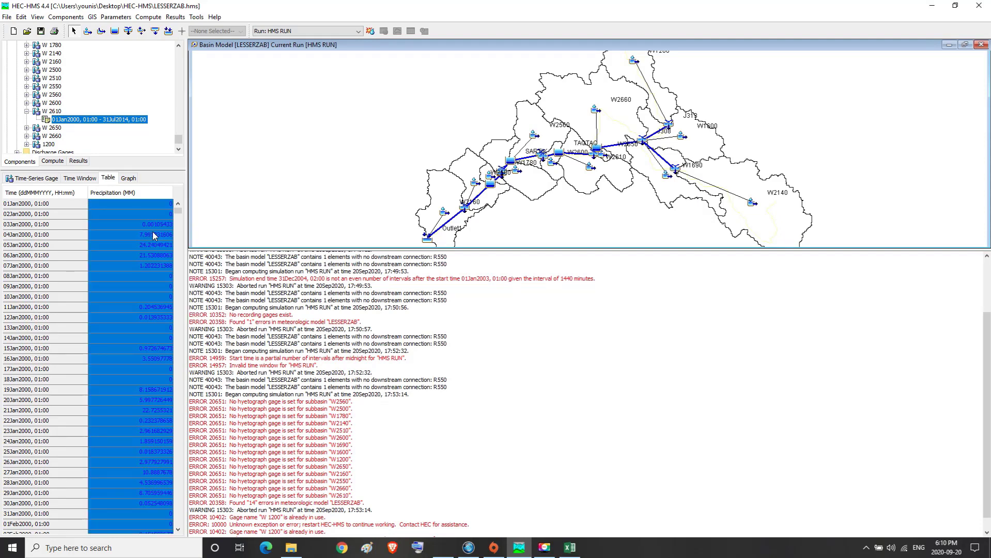
click(131, 202)
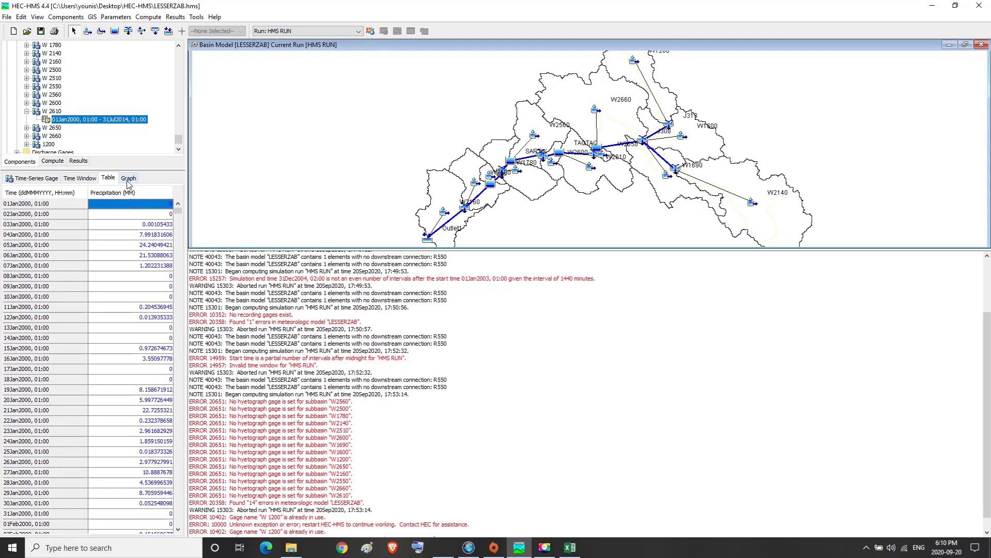
click(128, 178)
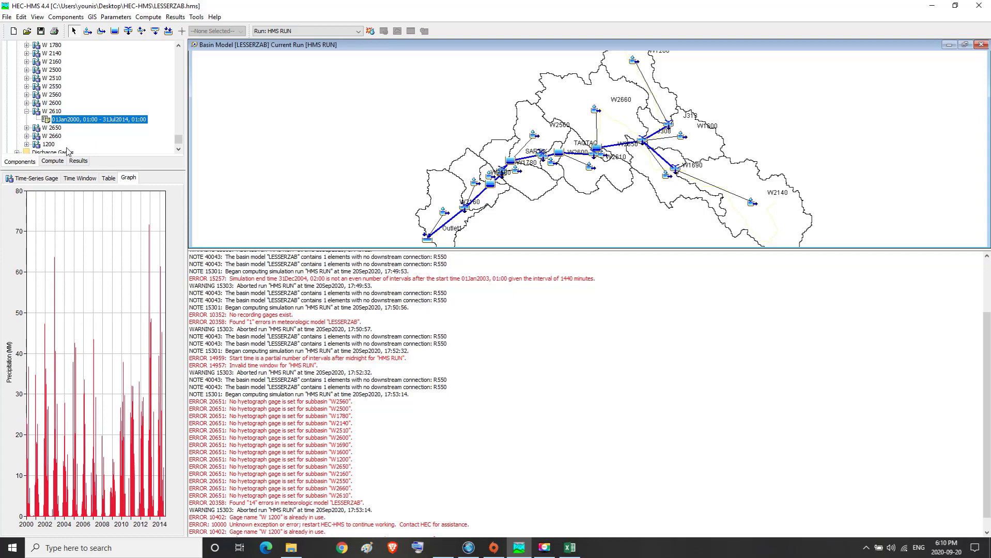
- Collapse the W 2610 gage and open the W 2650 gage's precipitation table for the 01Jan2000 to 31Jul2014 time window
click(54, 131)
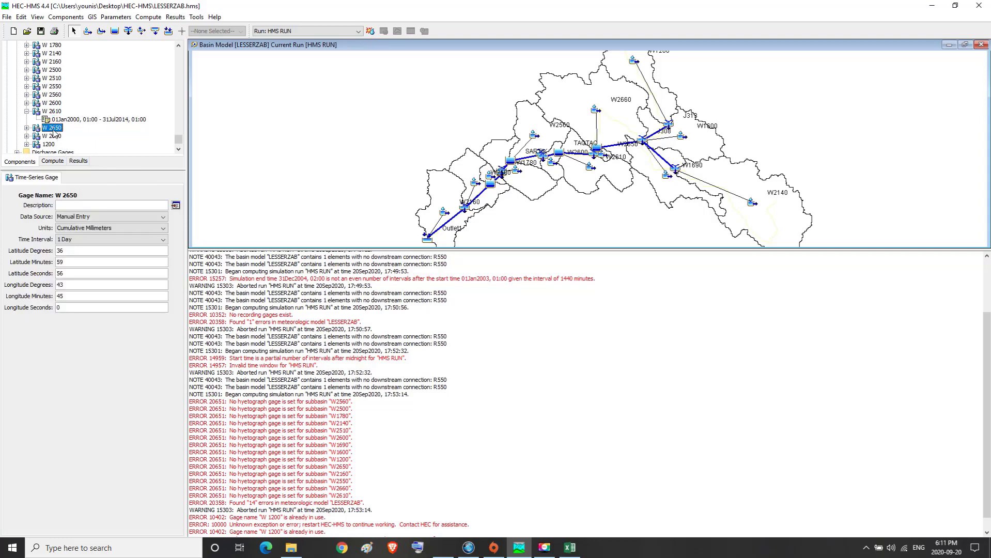
click(26, 129)
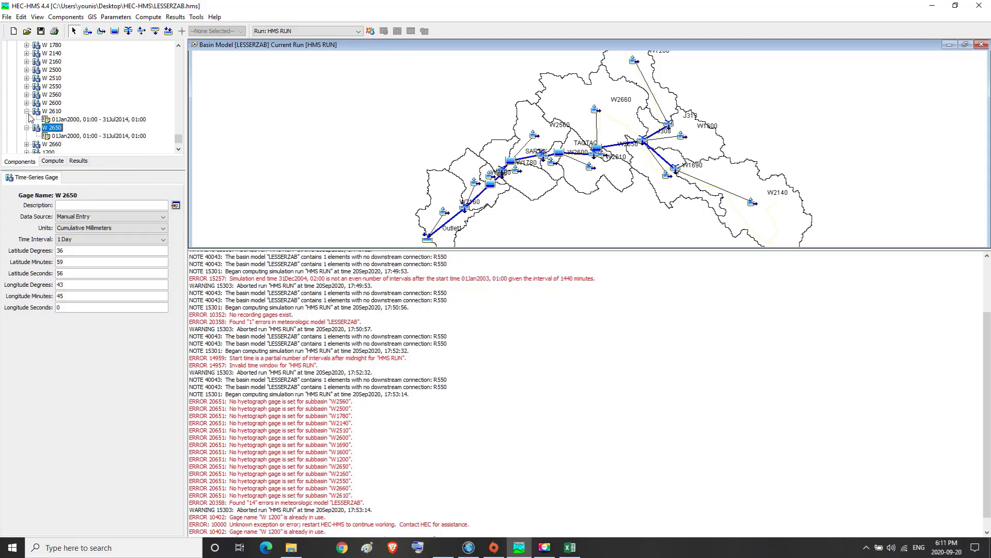
click(27, 111)
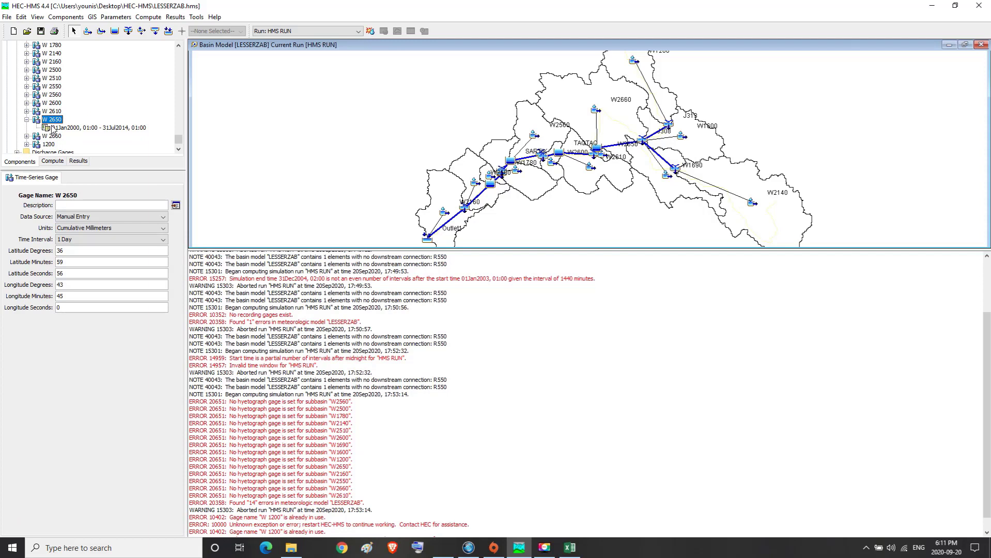
click(54, 128)
click(109, 179)
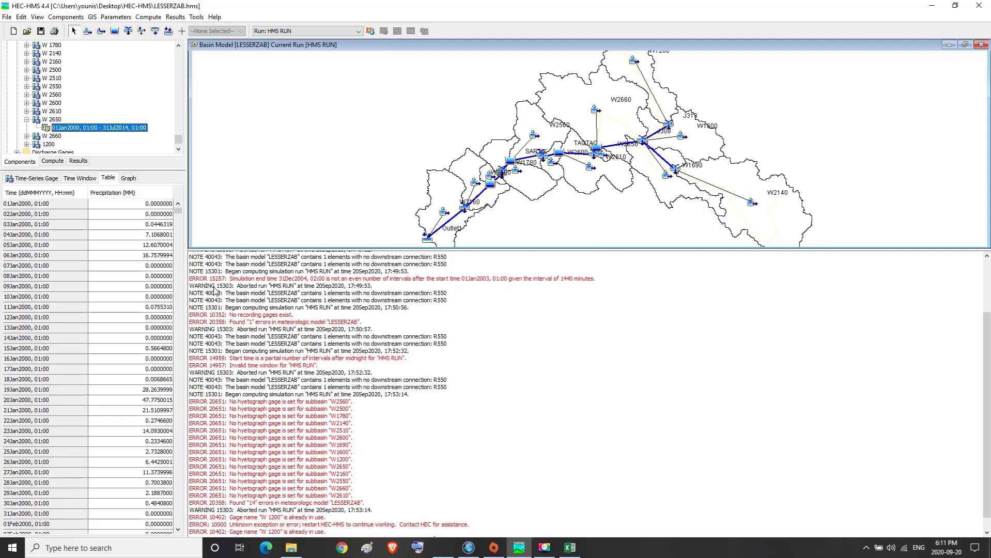
- Switch to THISSEN.xls in Excel and copy the APT_W2650 values in the W2650 sheet from E4 to E5329
click(570, 548)
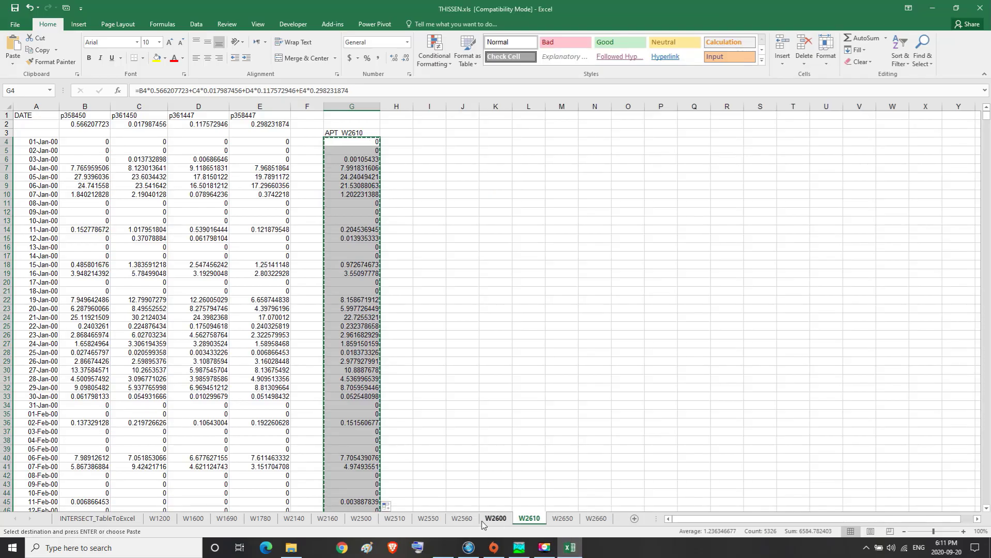
click(563, 519)
drag(265, 144, 243, 555)
drag(244, 555, 255, 487)
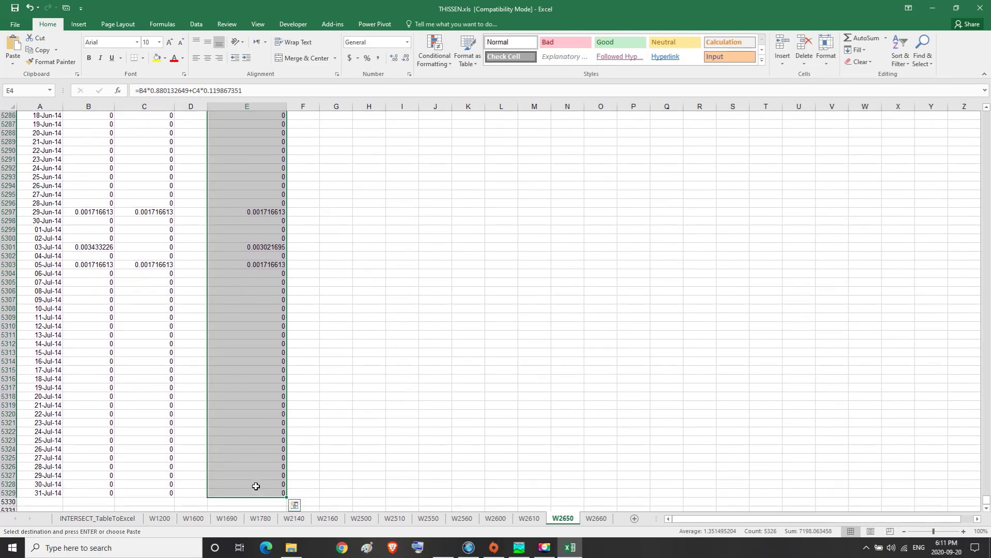
click(42, 51)
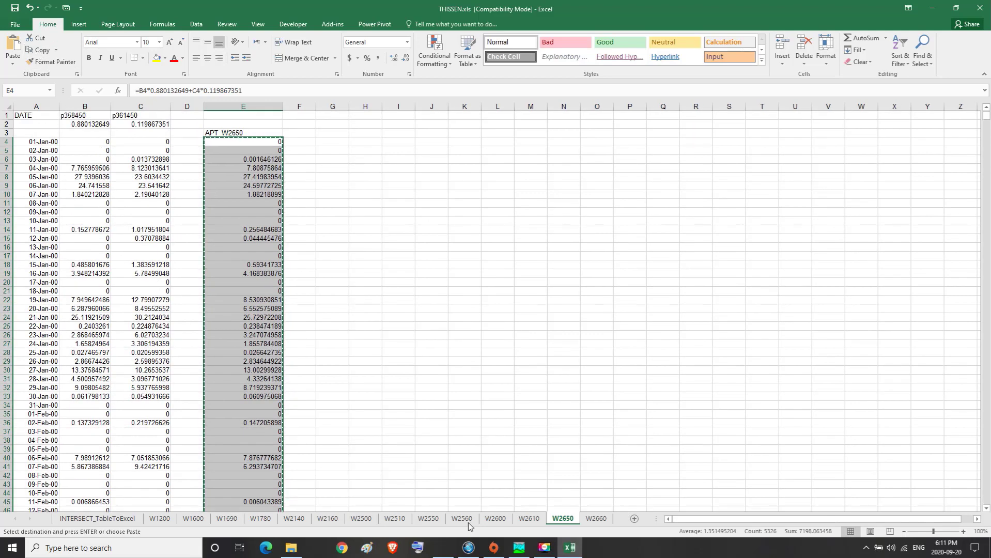
- Switch back to HEC-HMS, paste the copied values into the W 2650 gage's precipitation table from 01Jan2000, 01:00, and check the gage's graph
mouse_move(545, 550)
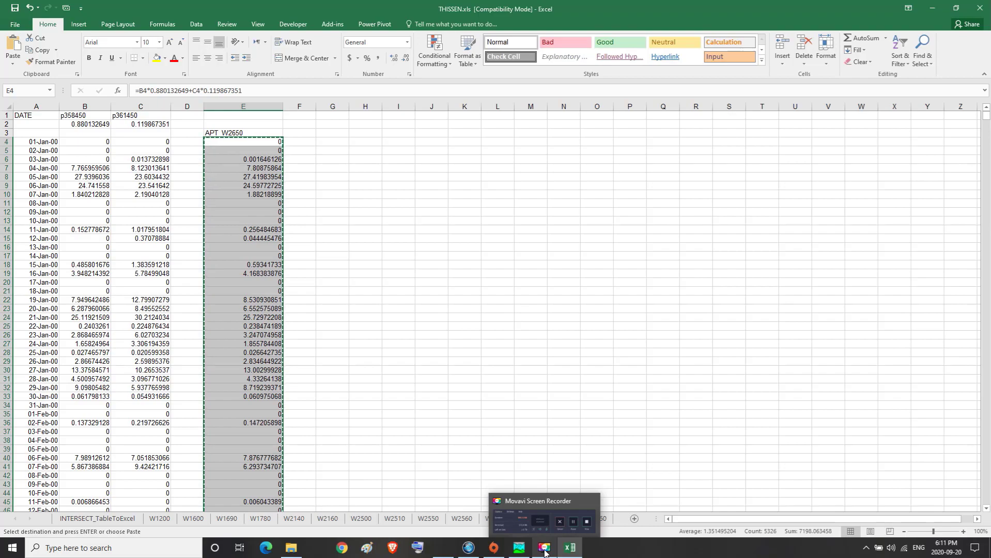
click(519, 547)
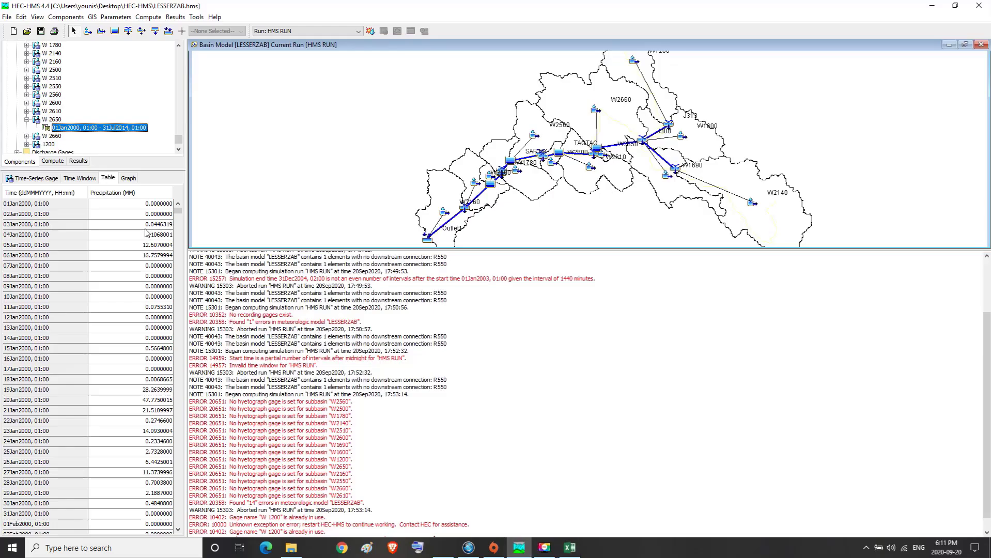
click(140, 206)
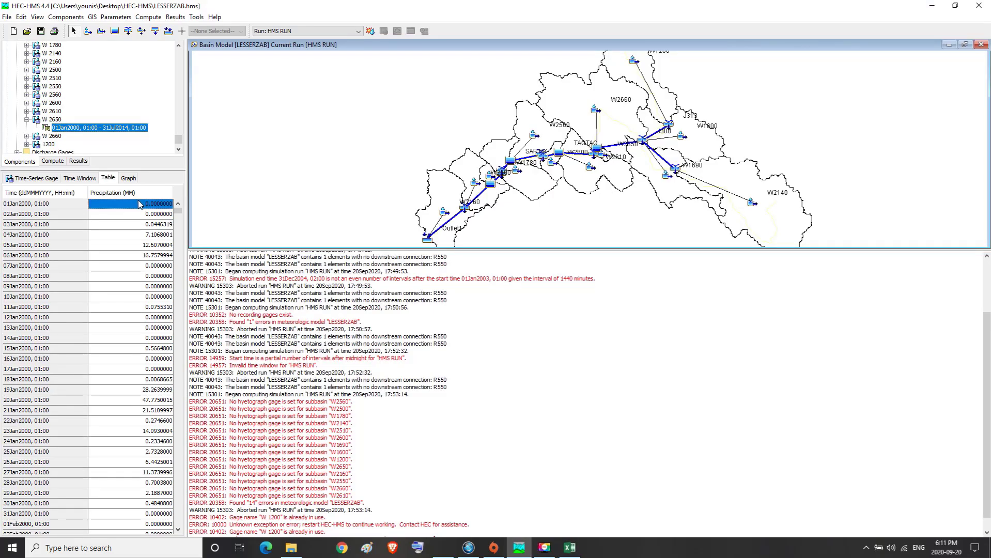
right_click(139, 202)
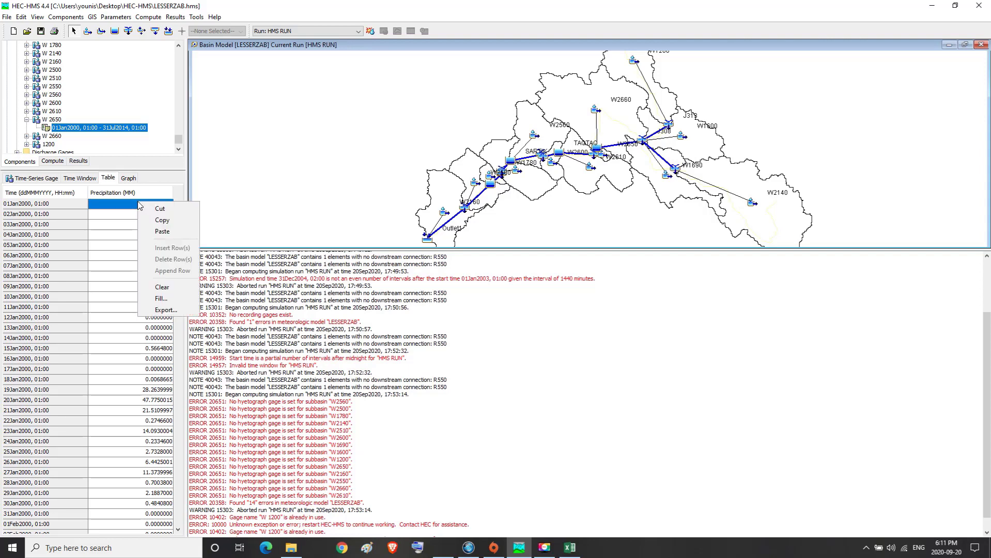
click(163, 232)
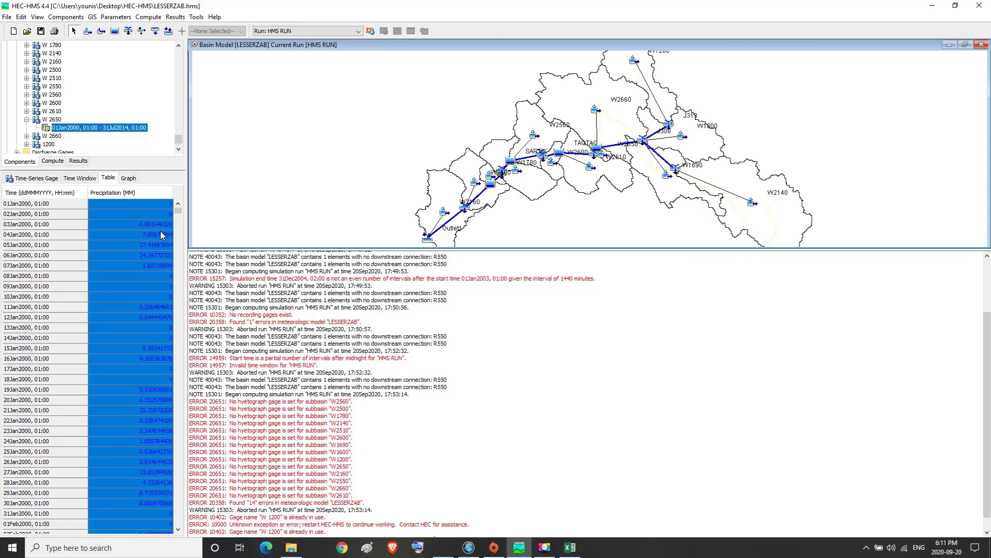
click(152, 205)
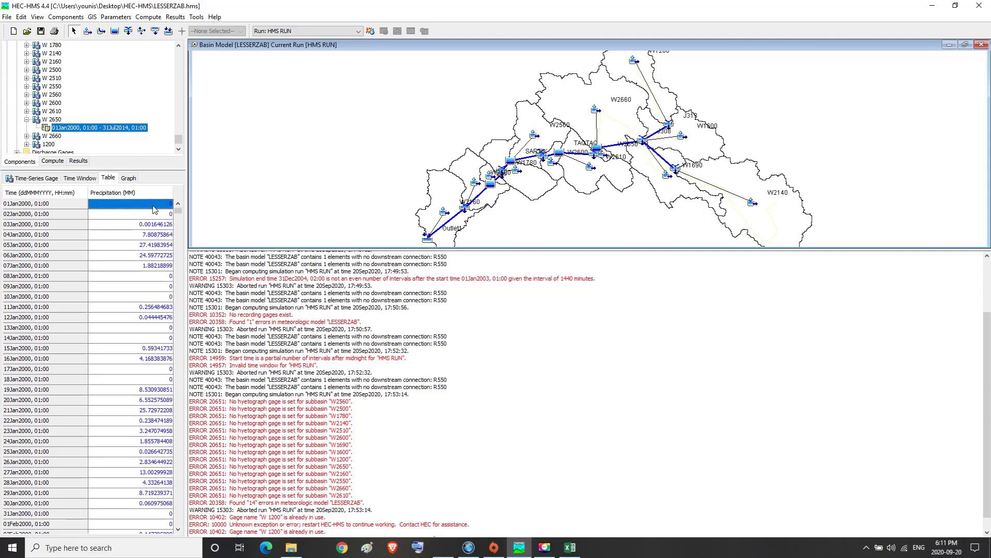
click(129, 177)
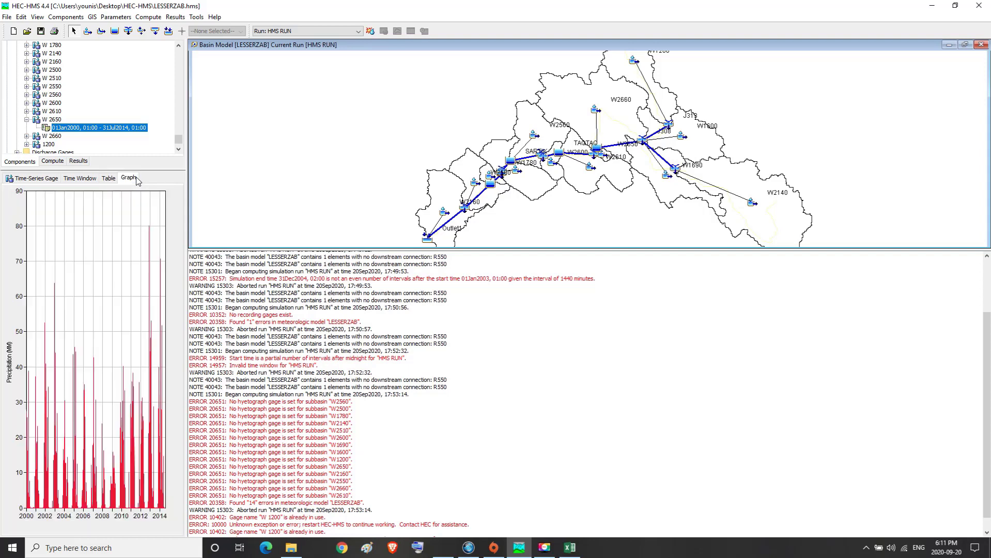
- Collapse the W 2650 gage and open the W 2660 gage's precipitation table for the 01Jan2000 to 31Jul2014 time window
click(26, 120)
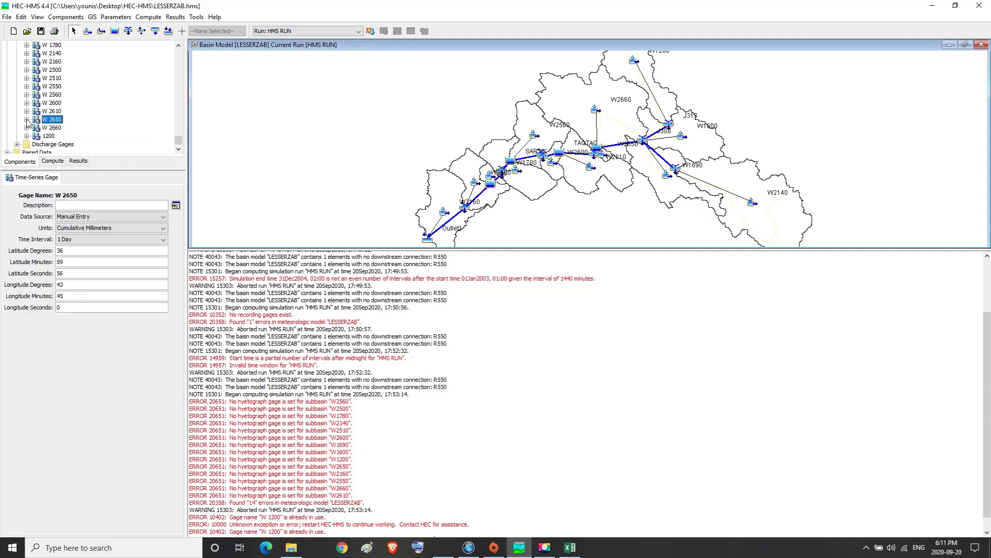
click(54, 129)
click(27, 128)
click(52, 137)
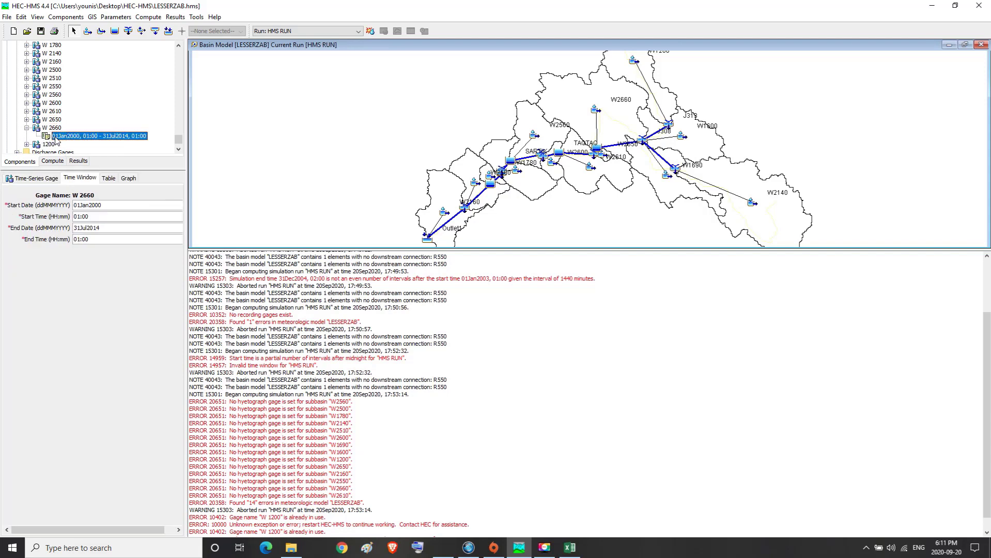
click(108, 178)
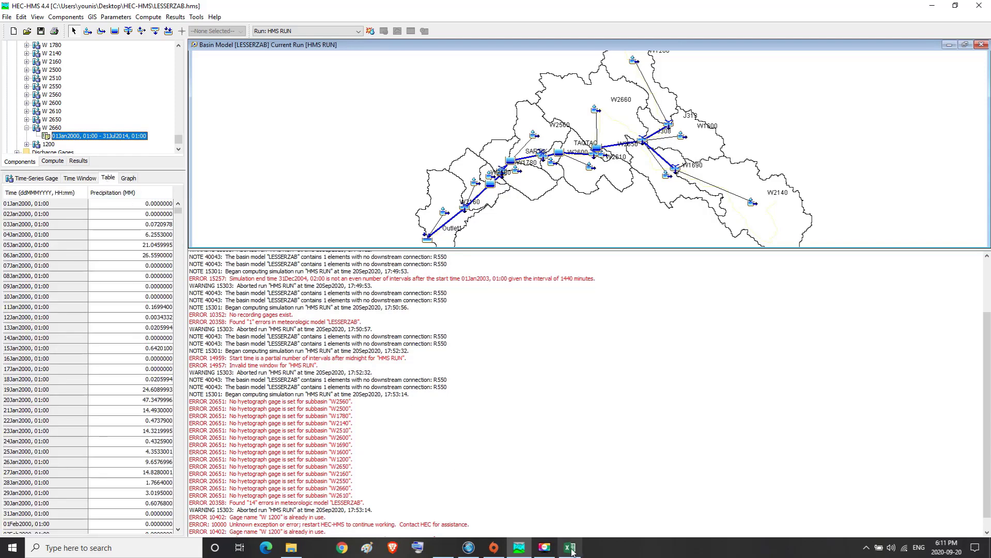
- Switch to THISSEN.xls in Excel, copy the APT_W2660 values in the W2660 sheet from K4 to K5329, and return to HEC-HMS
click(570, 547)
click(605, 520)
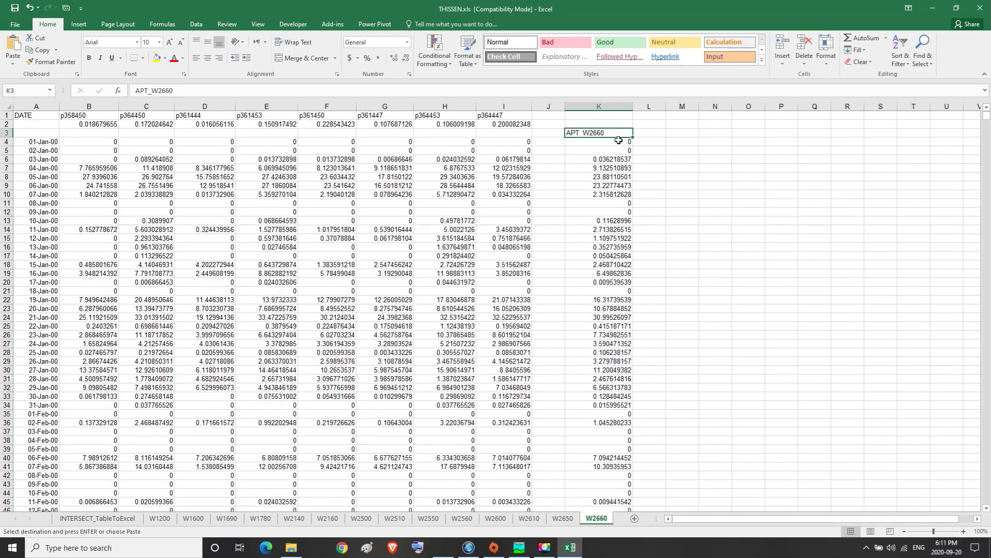
mouse_move(618, 140)
mouse_down()
mouse_move(586, 489)
mouse_move(597, 555)
mouse_move(612, 556)
mouse_move(619, 488)
mouse_up()
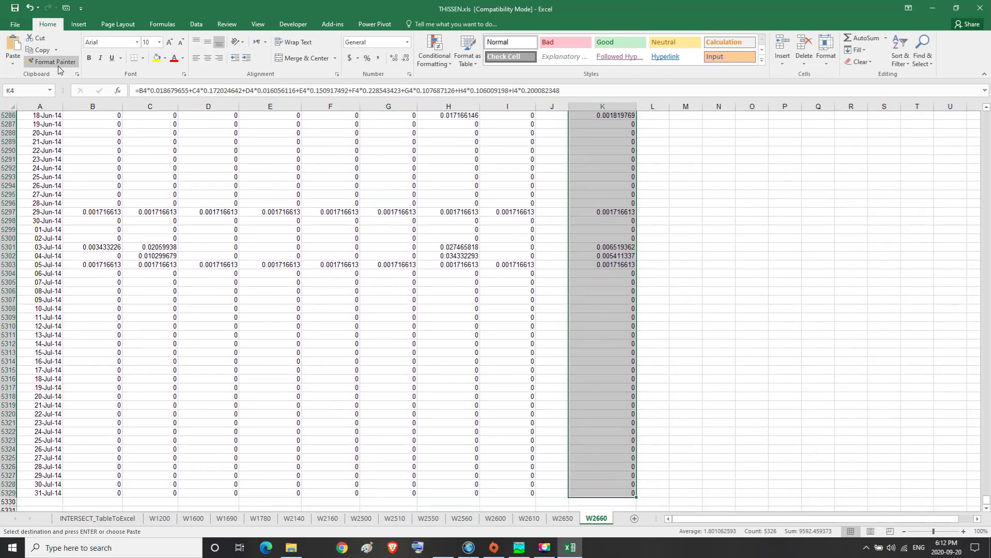
click(40, 50)
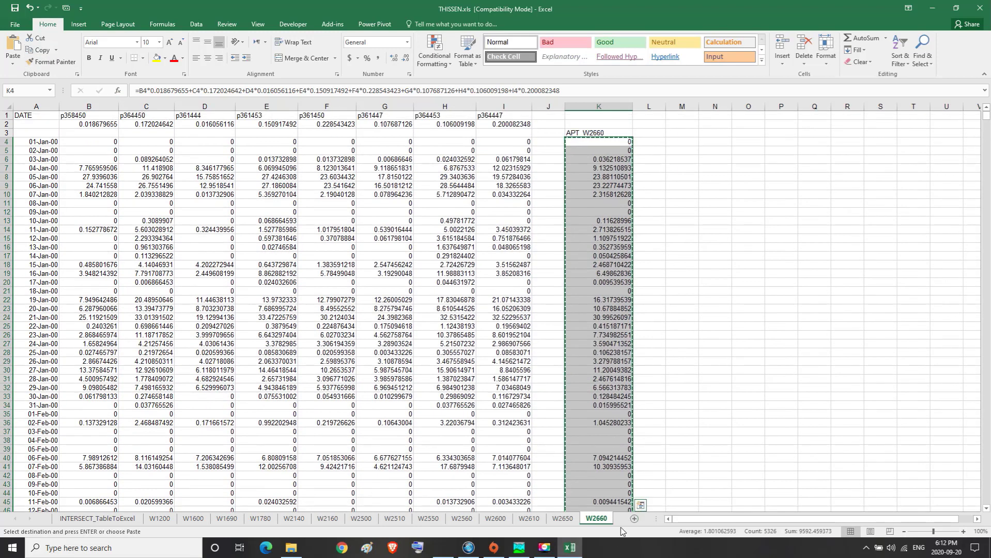
click(471, 511)
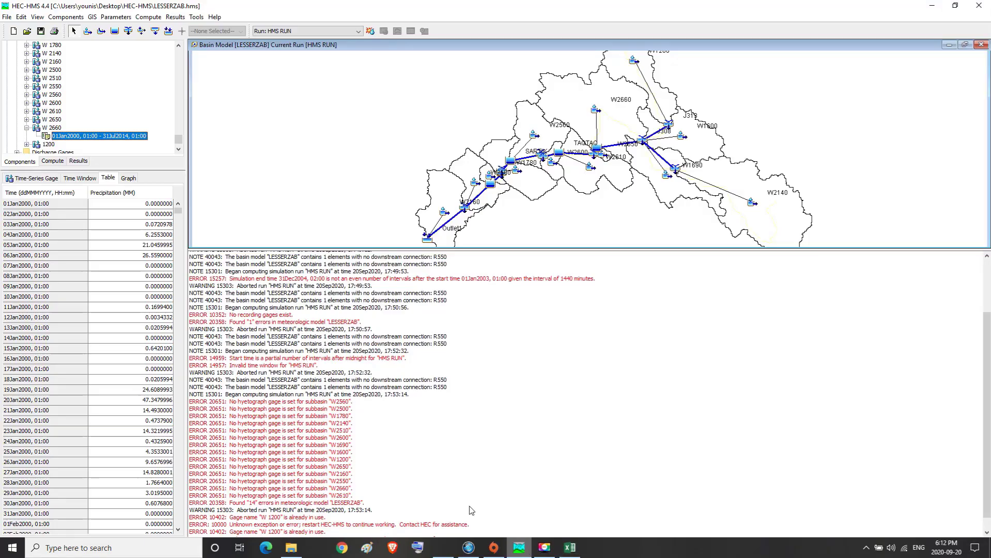
- Paste the copied values into the W 2660 gage's precipitation table from 01Jan2000, 01:00, check its graph, and collapse the gage
click(137, 206)
right_click(138, 207)
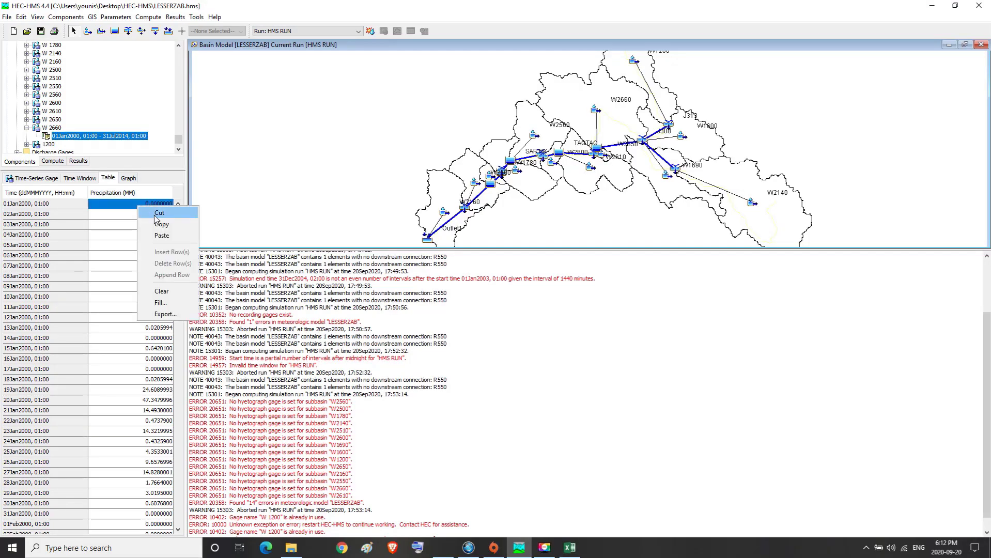
click(158, 236)
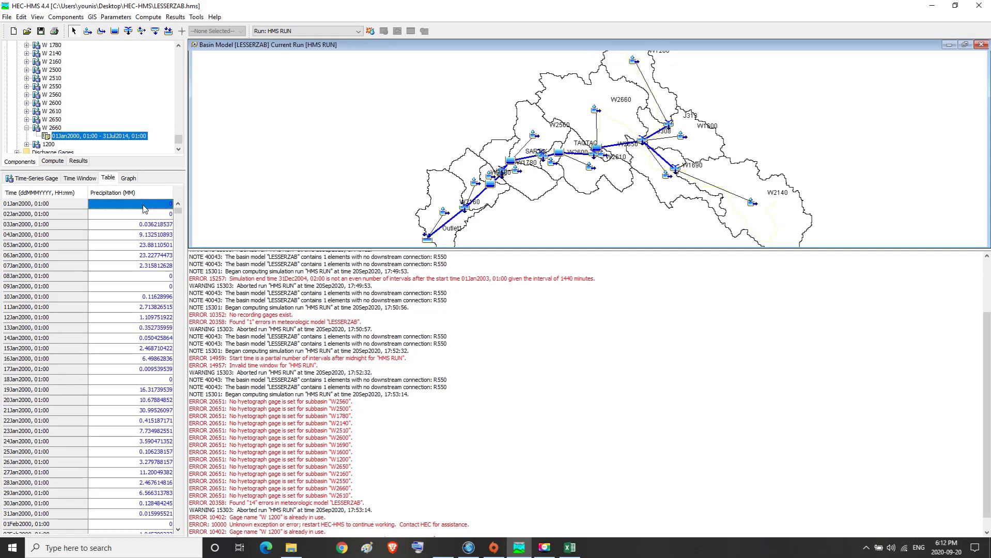
click(128, 178)
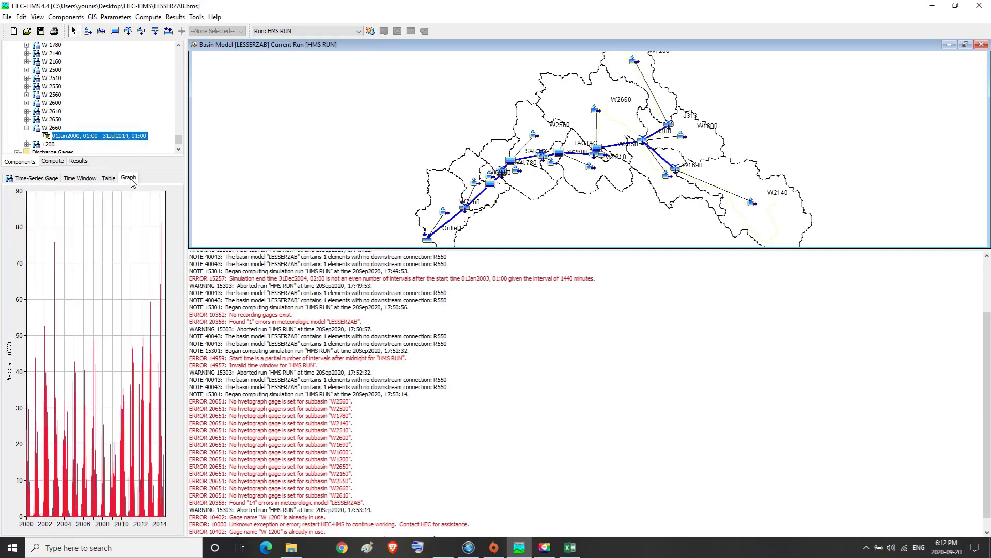
click(27, 128)
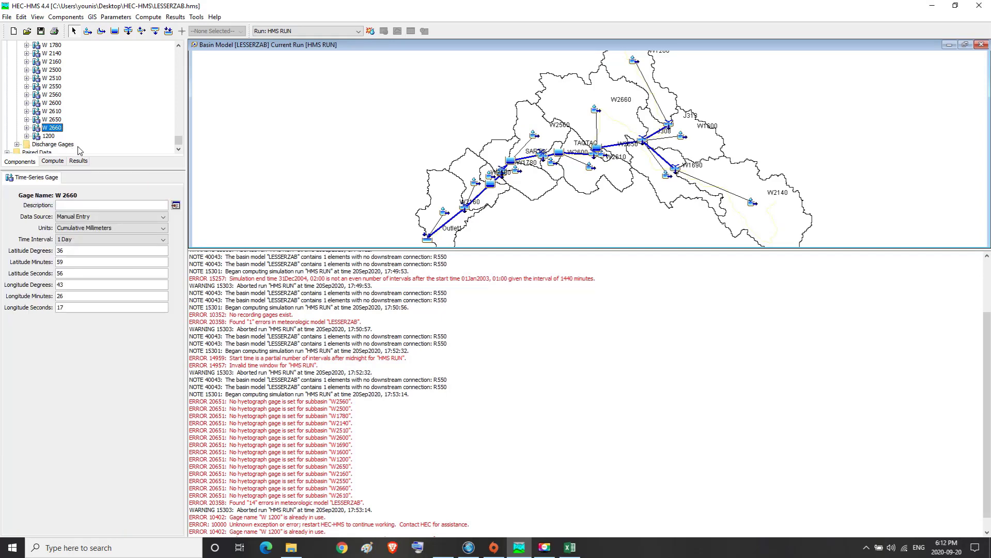
- Open the Specified Hyetograph gage assignments of the LESSERZAB meteorologic model
click(179, 47)
click(179, 48)
click(179, 47)
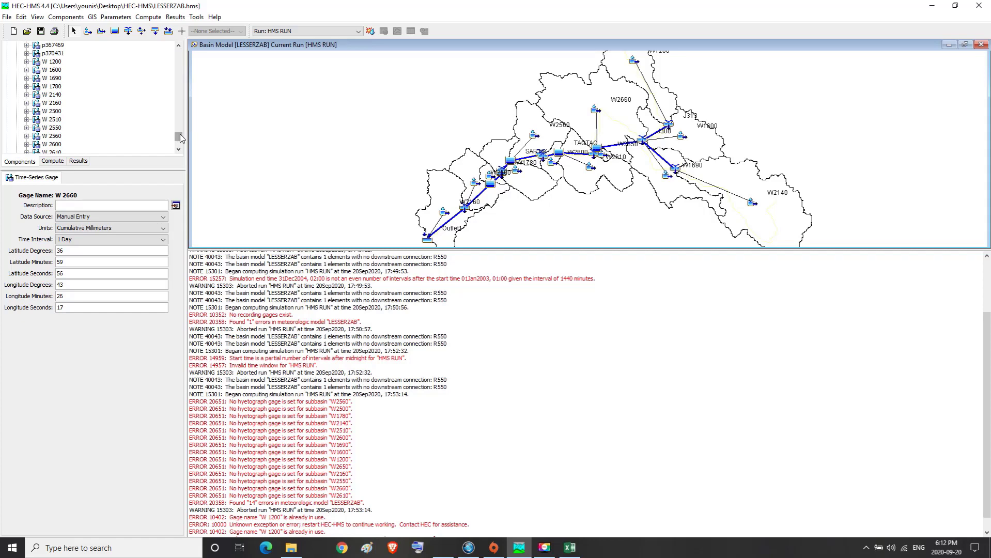
drag(181, 137, 182, 77)
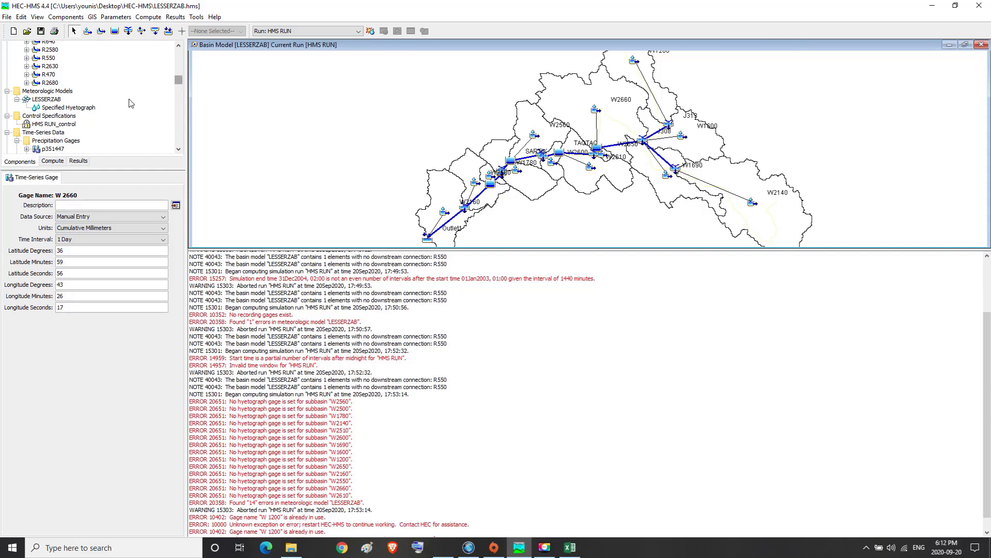
click(87, 141)
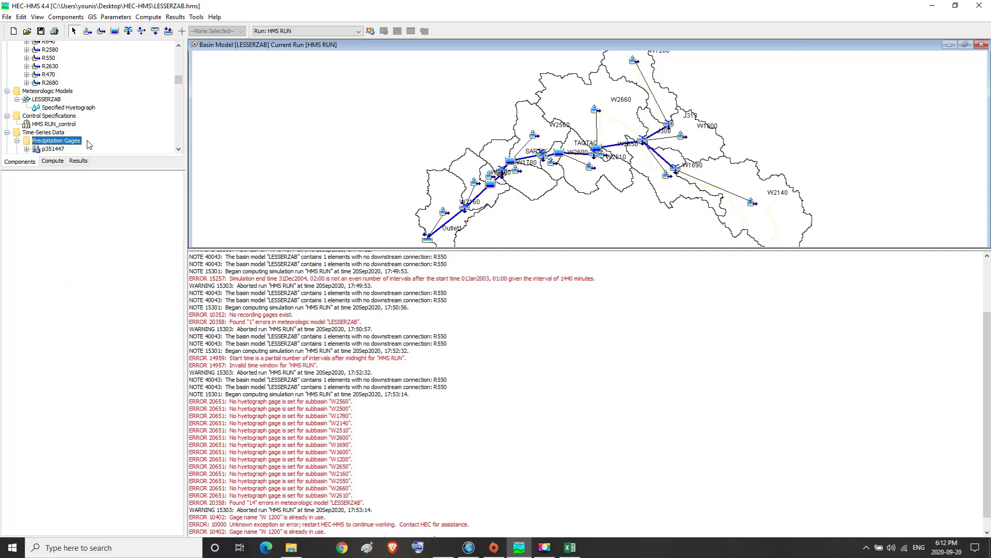
click(178, 149)
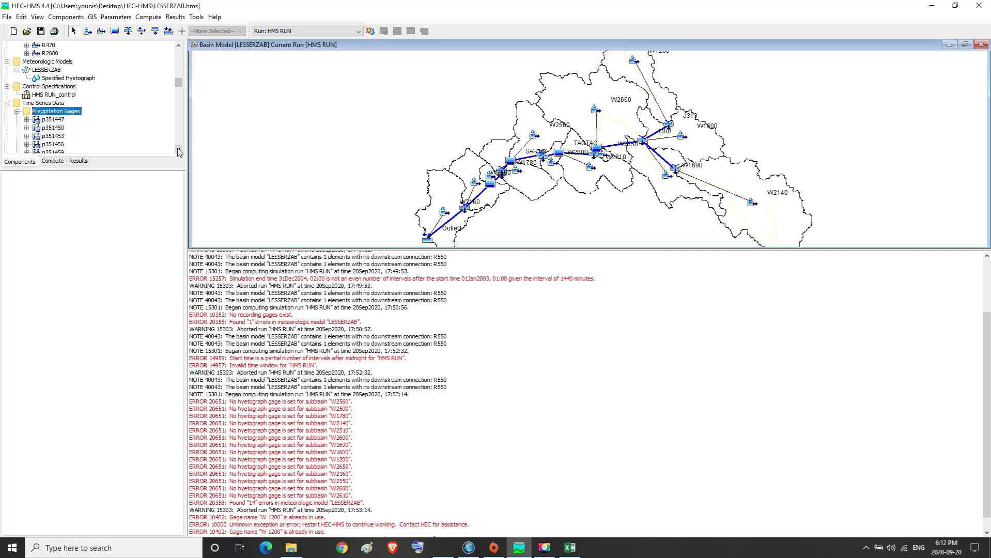
click(46, 63)
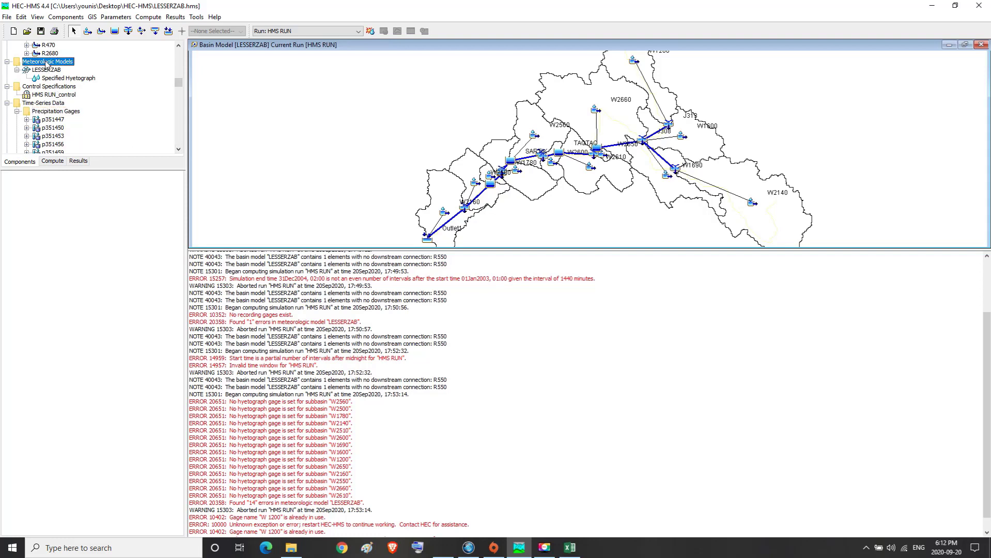
click(47, 70)
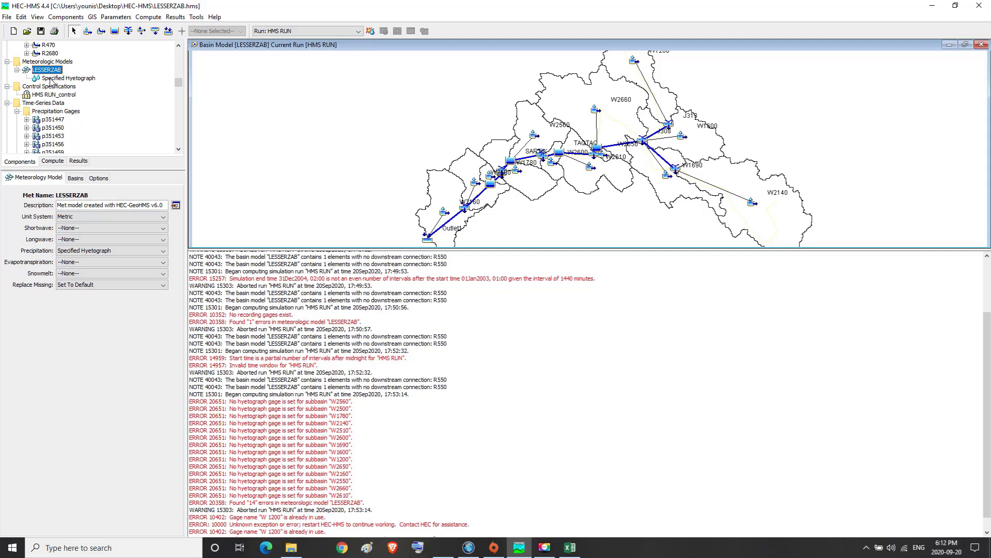
click(51, 81)
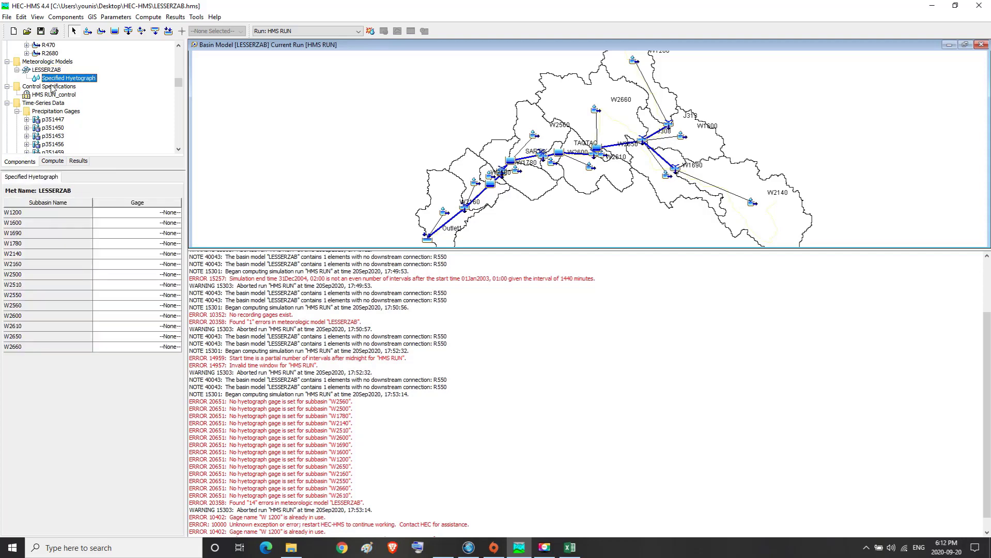
- Assign gage W 1200 to subbasin W1200 and gage W 1600 to subbasin W1600 in the specified hyetograph
click(171, 215)
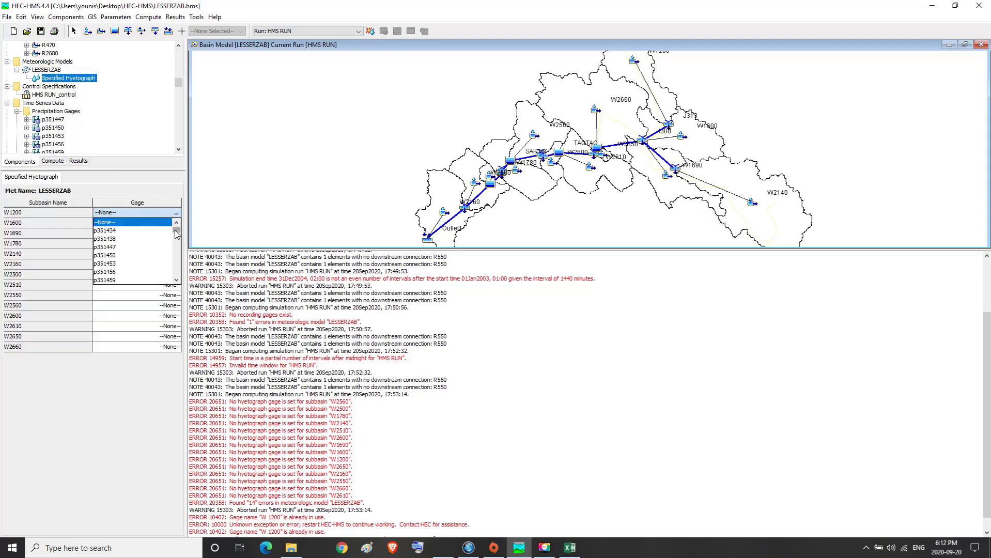
drag(176, 234, 179, 281)
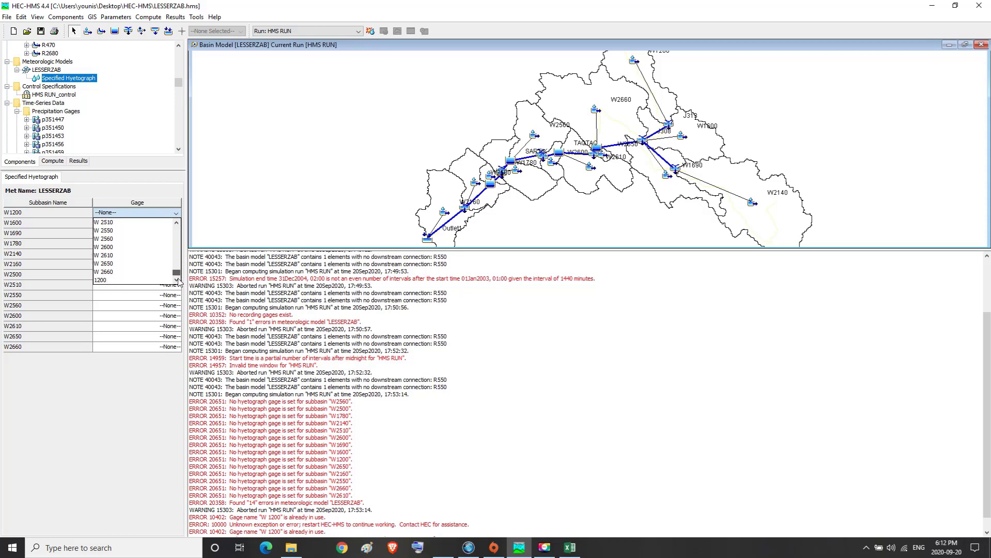
scroll(179, 281, up, 3)
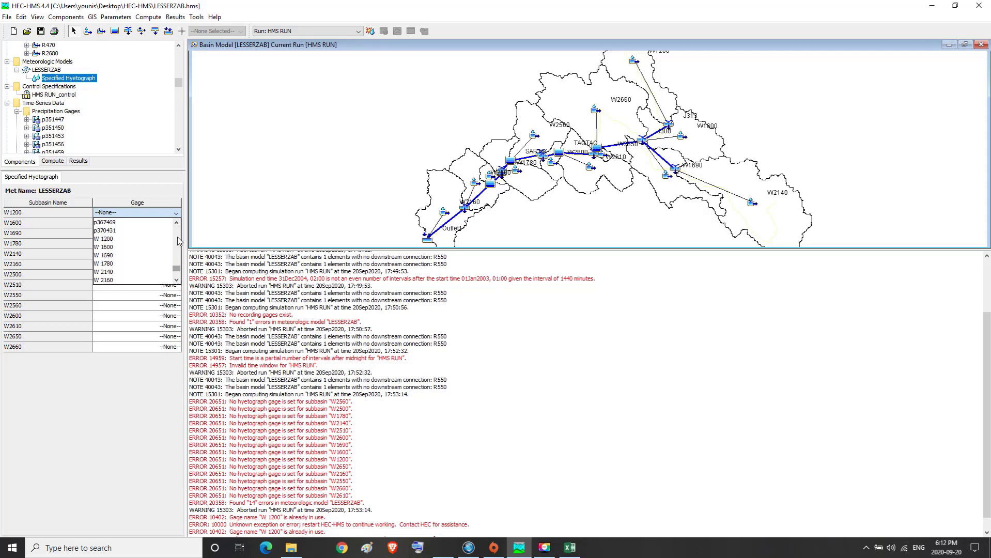
click(118, 240)
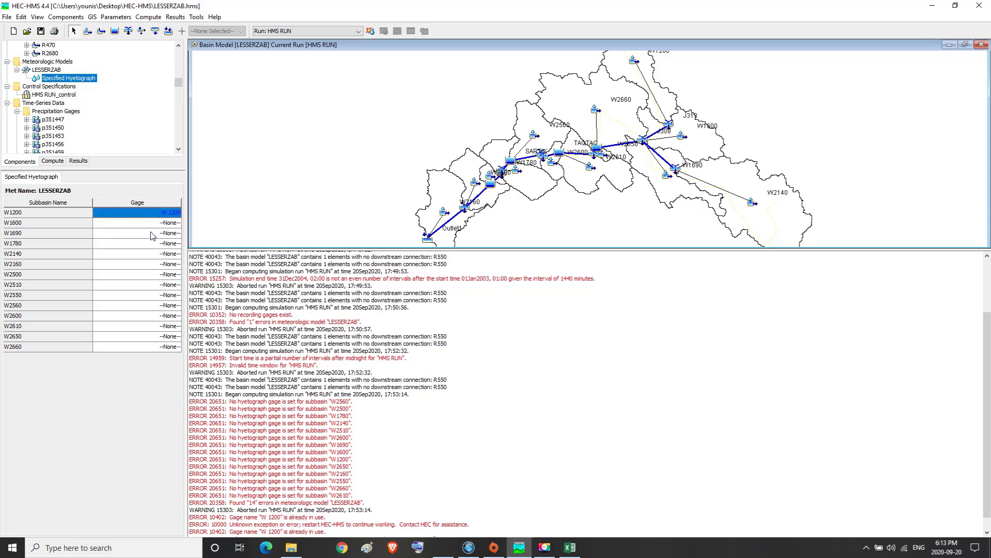
click(161, 223)
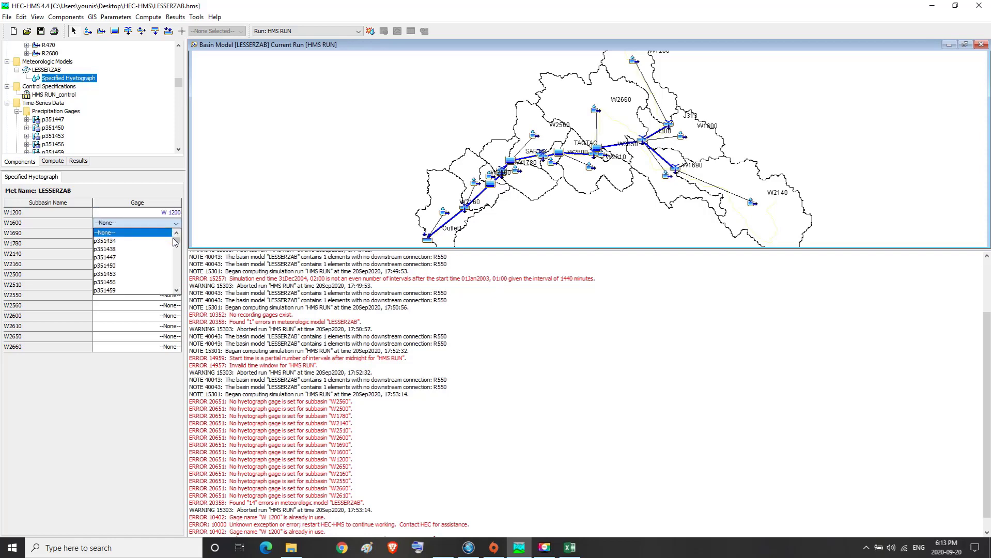
drag(175, 243, 175, 277)
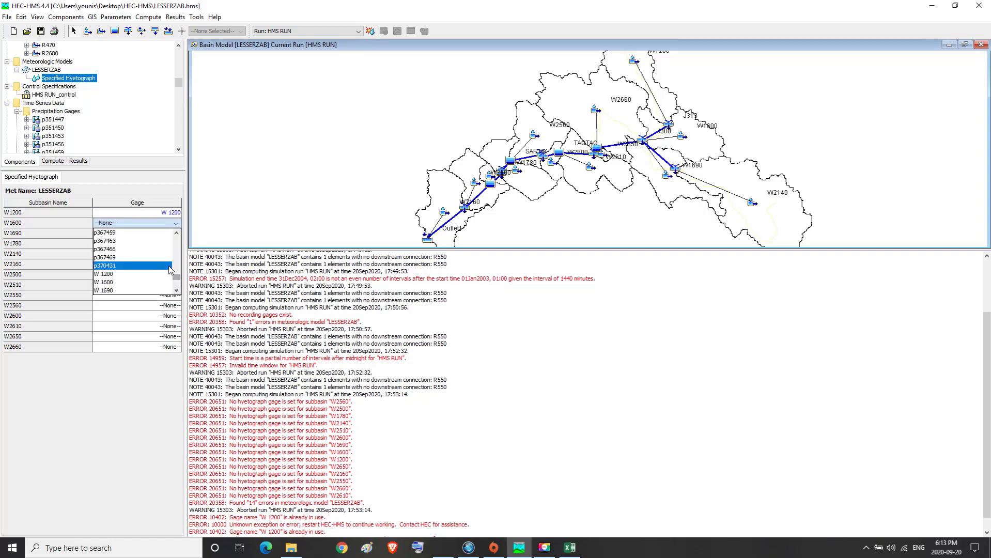
click(113, 283)
- Assign gage W 1690 to subbasin W1690 and gage W 1780 to subbasin W1780 in the specified hyetograph
click(168, 233)
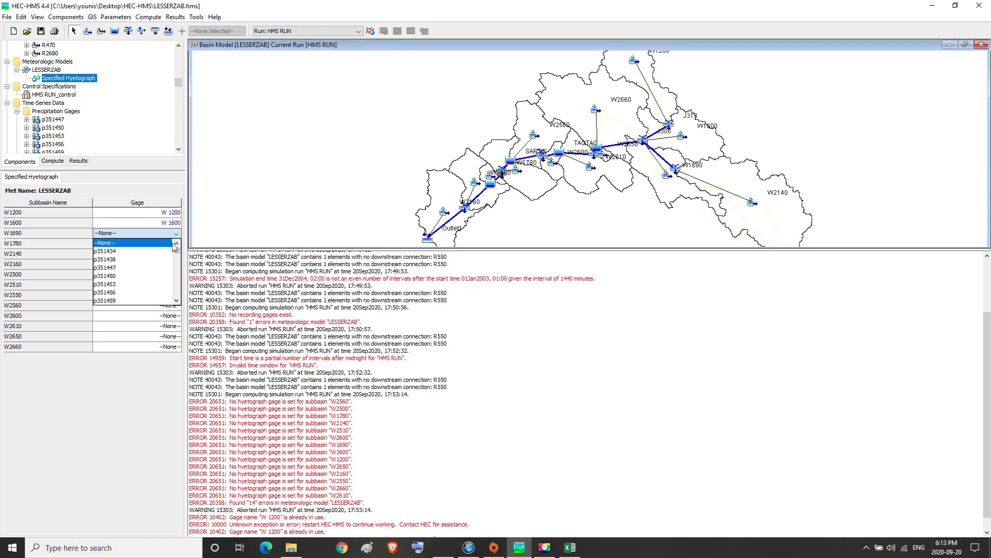
drag(176, 253, 172, 287)
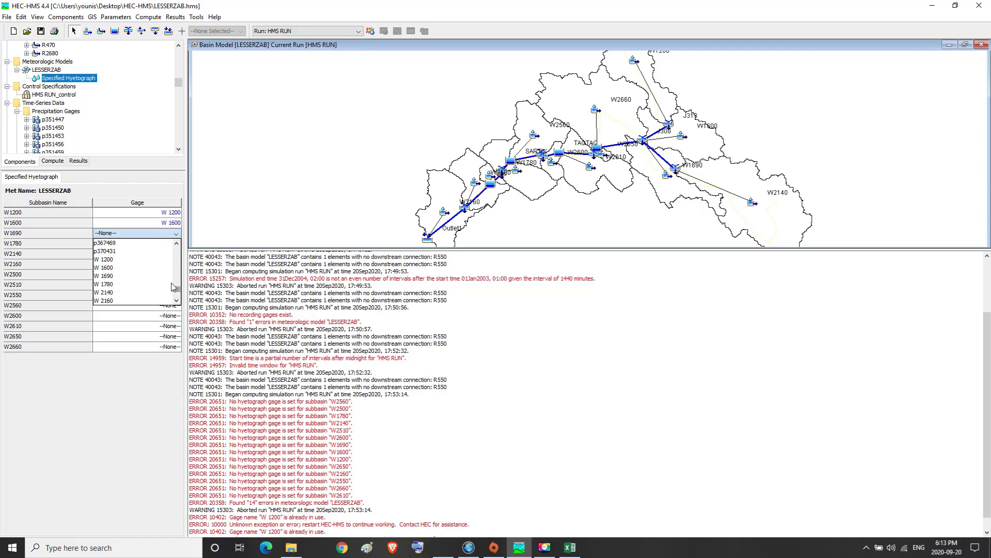
click(118, 276)
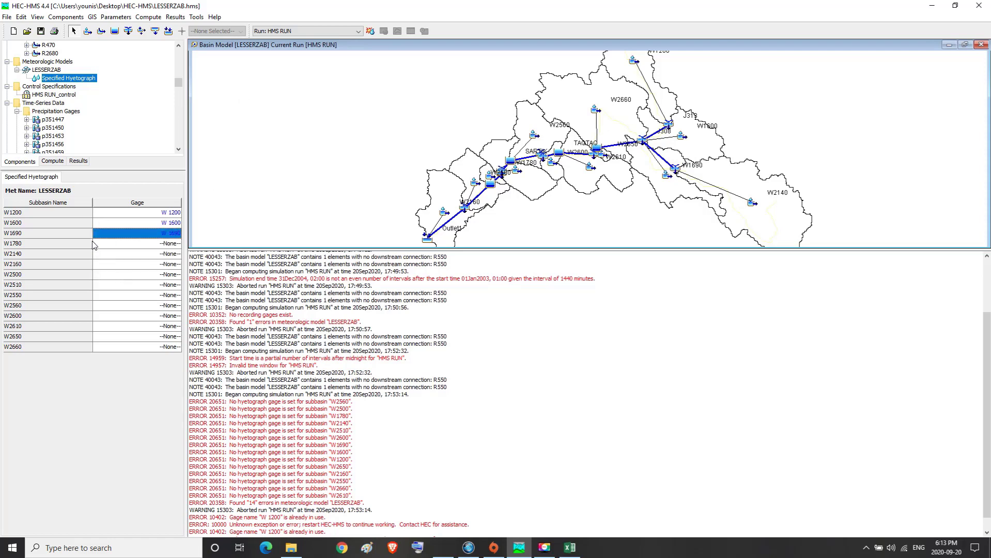
click(138, 243)
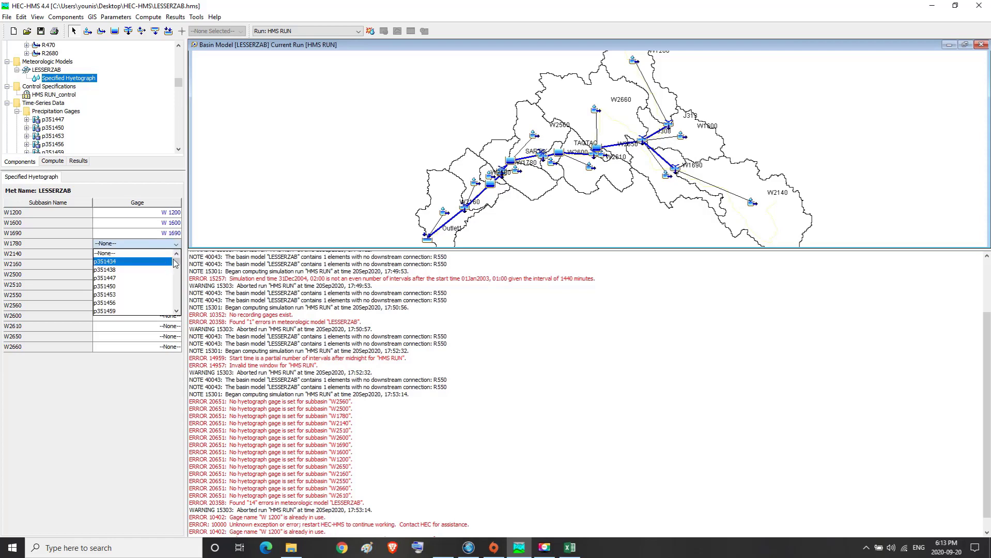
drag(176, 264, 176, 303)
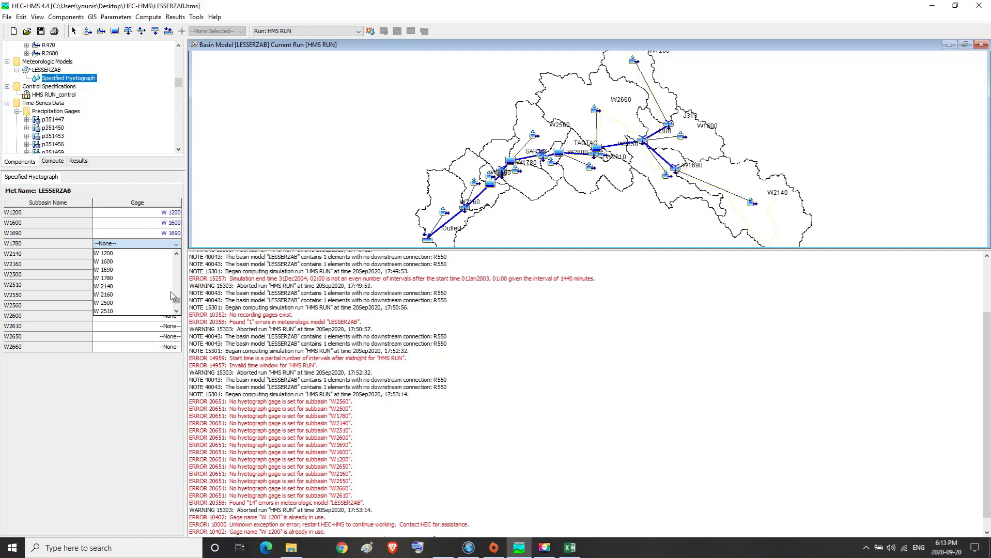
click(120, 278)
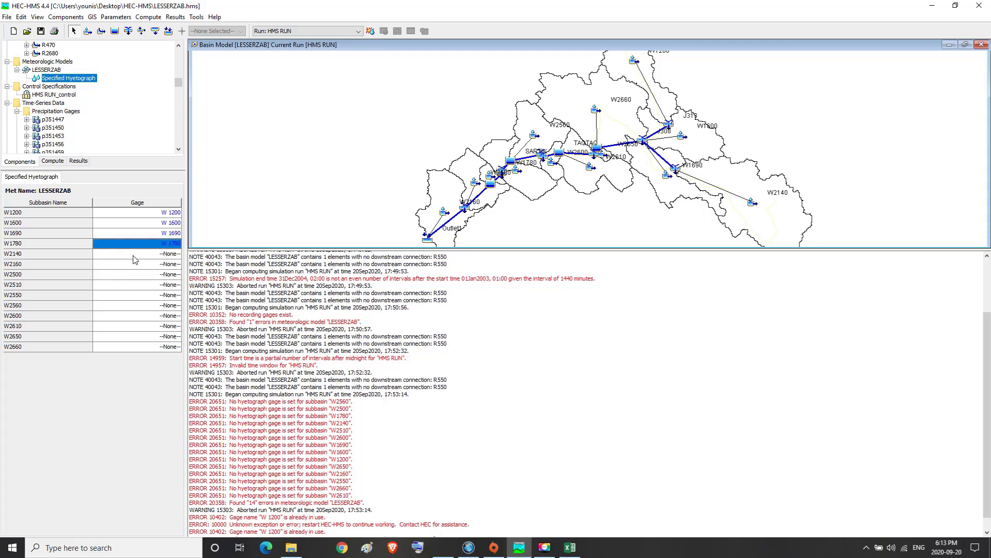
- Assign gage W 2140 to subbasin W2140 and gage W 2160 to subbasin W2160 in the specified hyetograph
click(135, 255)
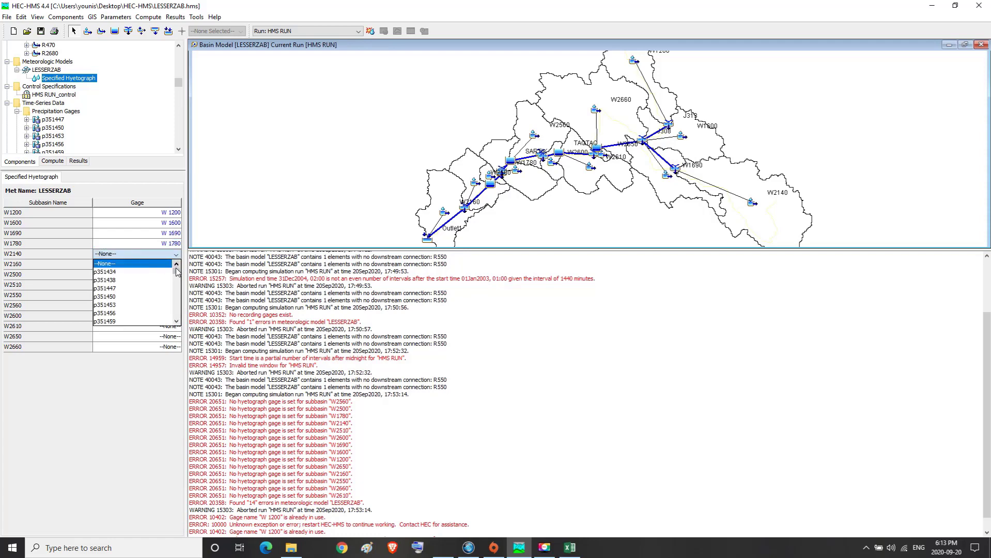
drag(177, 272, 180, 316)
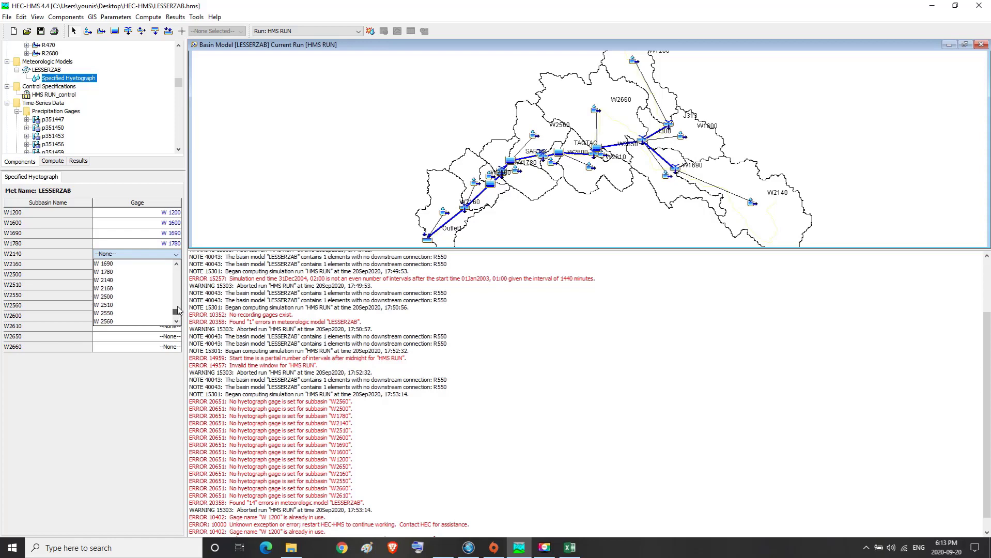
click(108, 280)
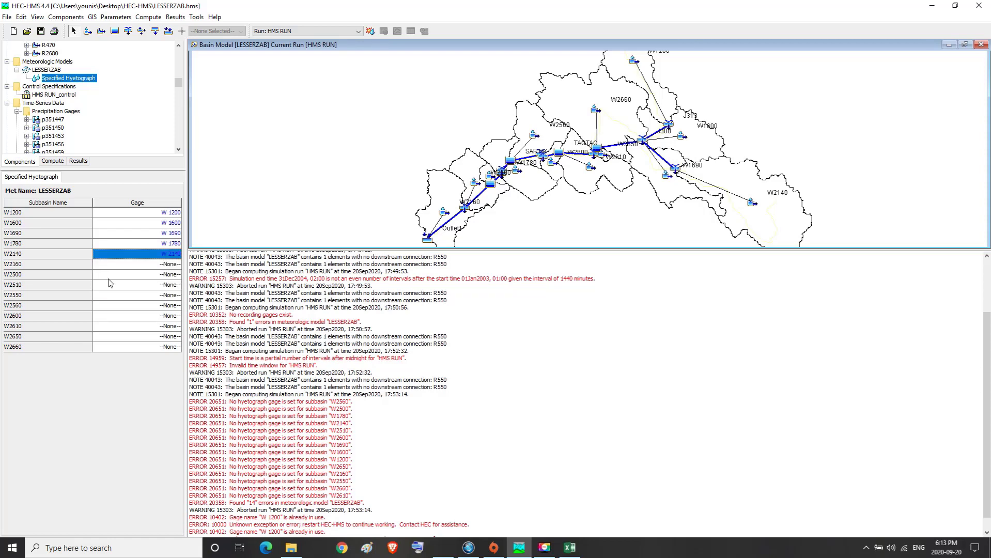
click(166, 266)
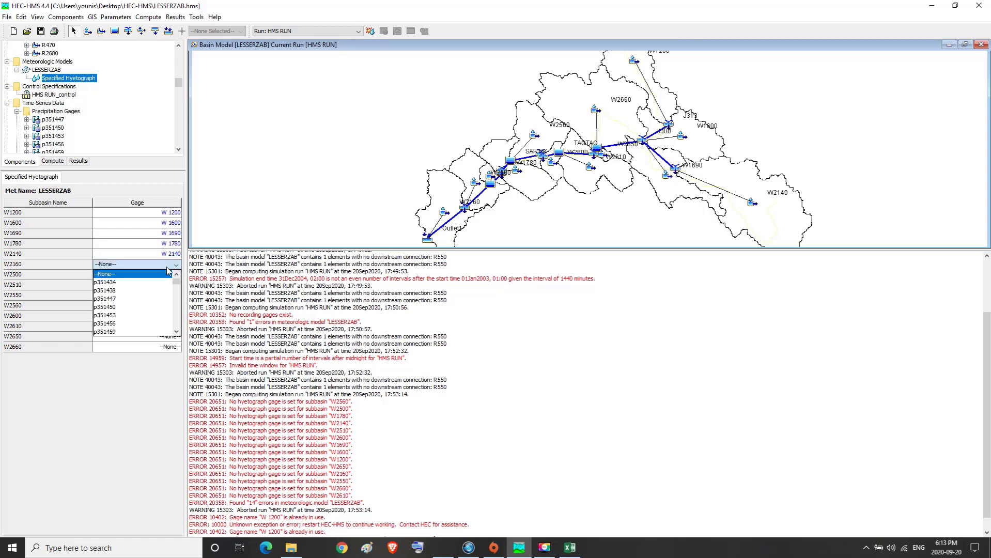
drag(179, 283, 178, 324)
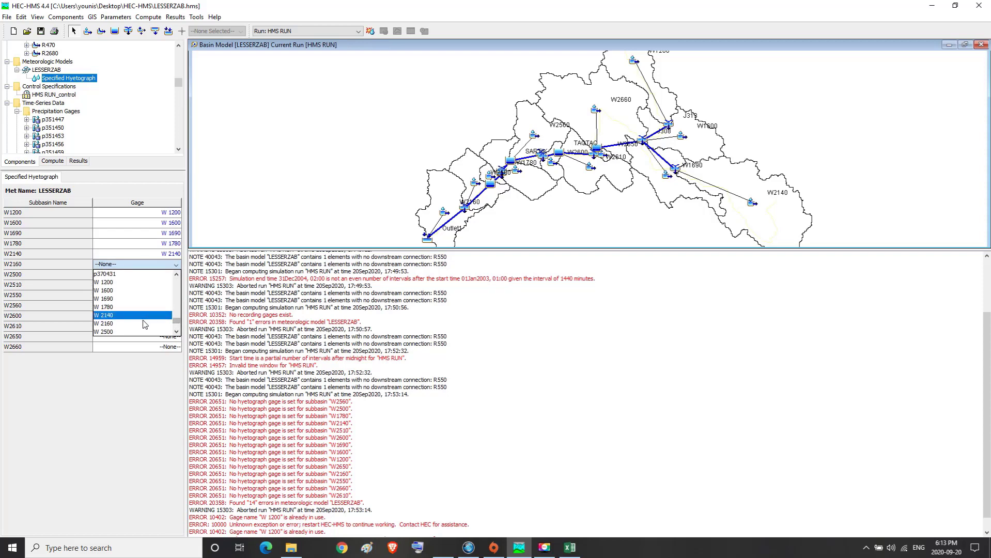
click(124, 323)
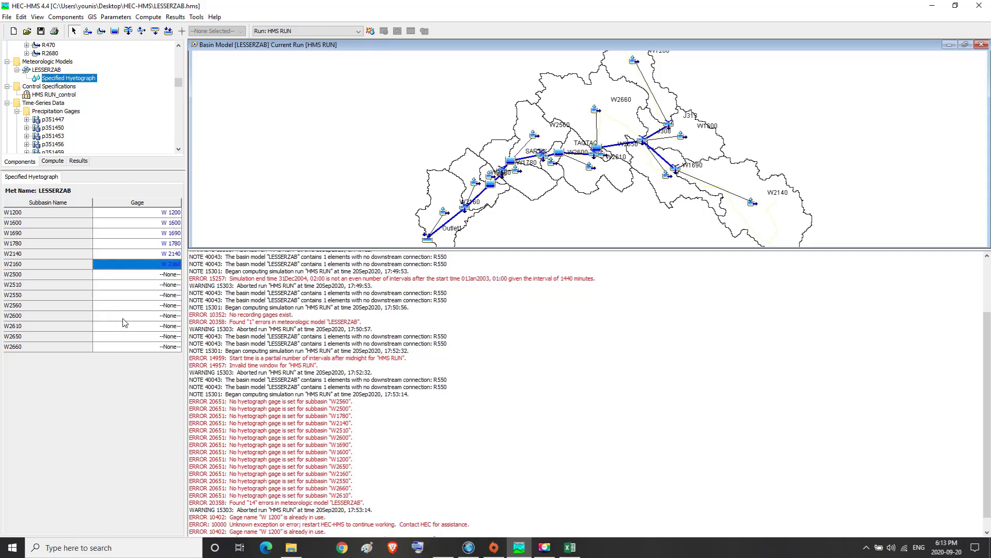
- Assign gage W 2500 to subbasin W2500 in the LESSERZAB specified hyetograph
click(147, 275)
drag(176, 294, 175, 335)
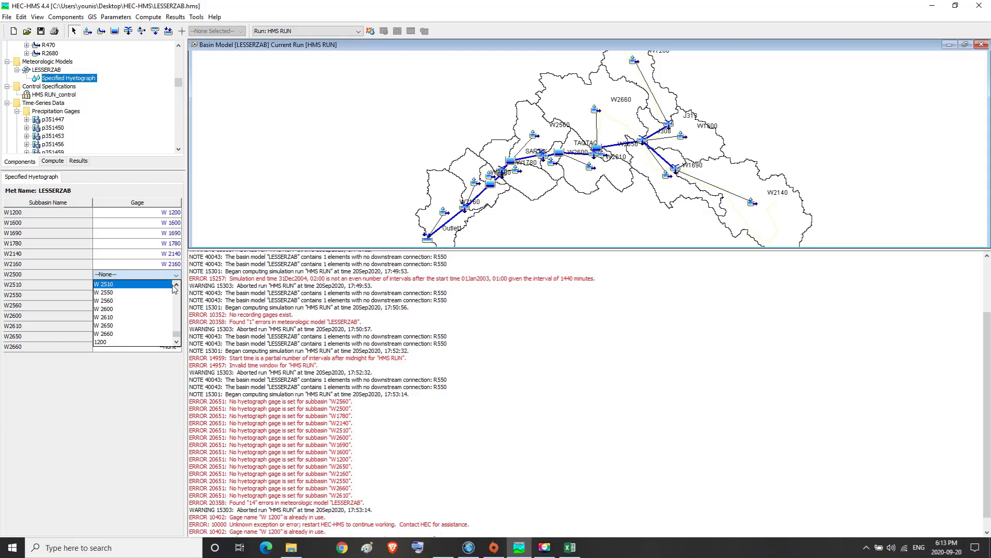
click(175, 285)
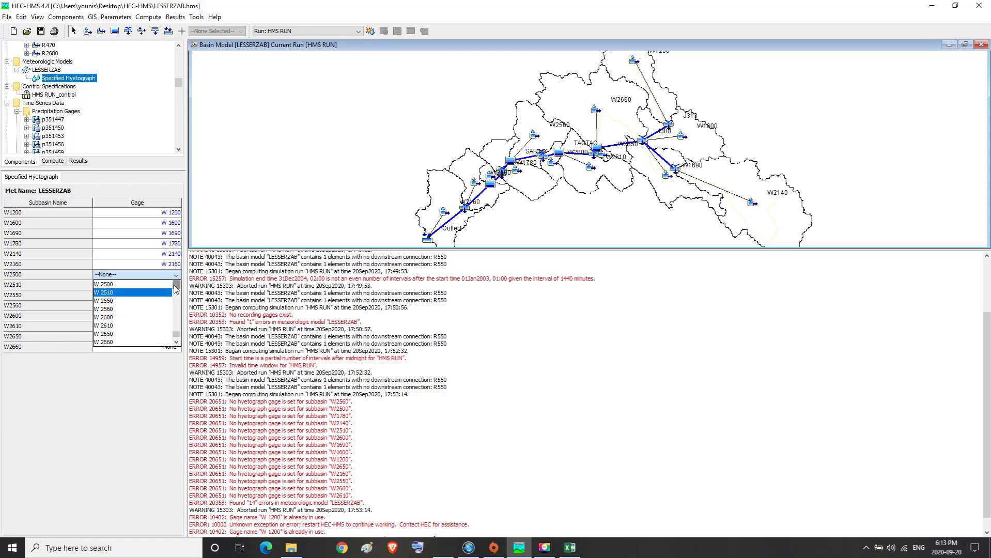
click(108, 284)
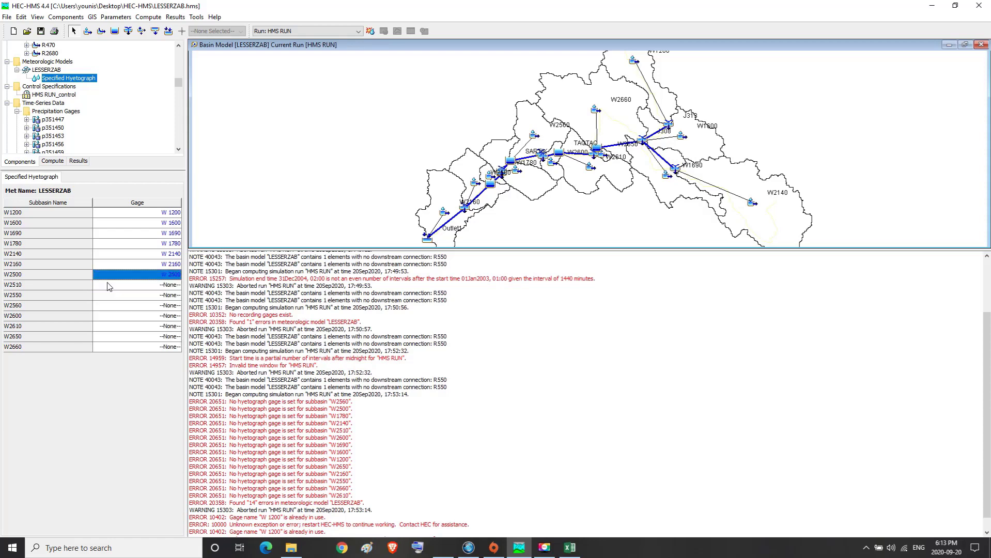
- Assign gage W 2510 to subbasin W2510 and gage W 2550 to subbasin W2550 in the specified hyetograph
click(154, 285)
drag(177, 305, 178, 343)
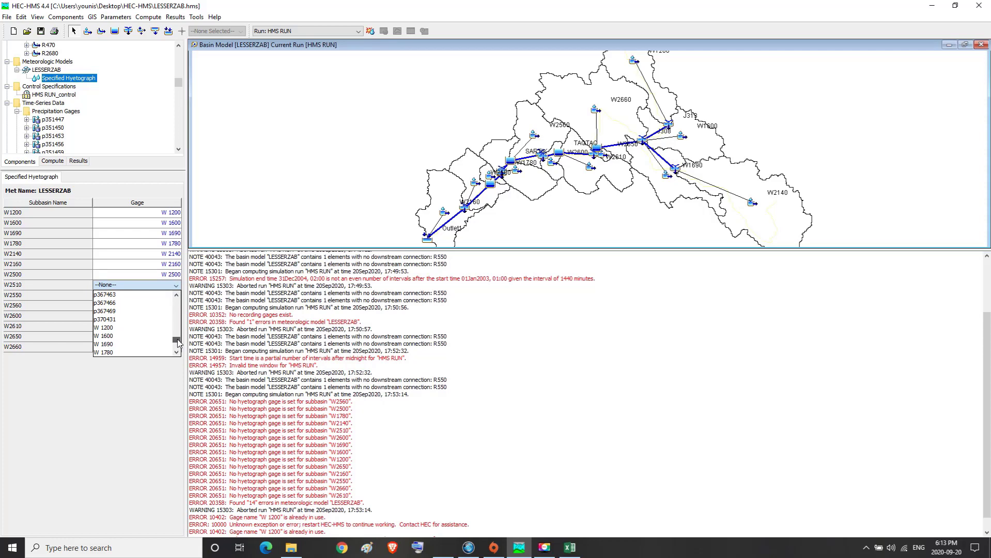
drag(179, 343, 179, 348)
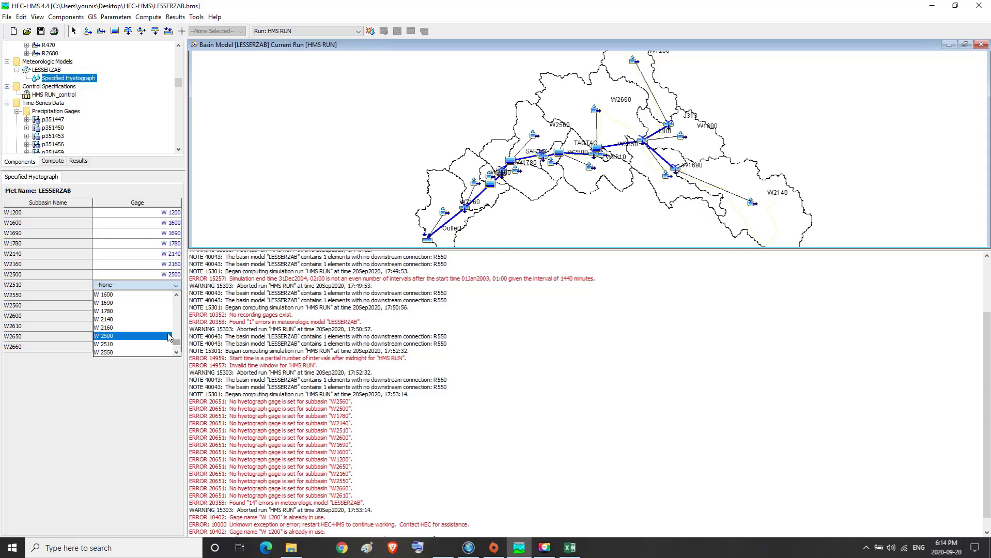
scroll(134, 341, up, 1)
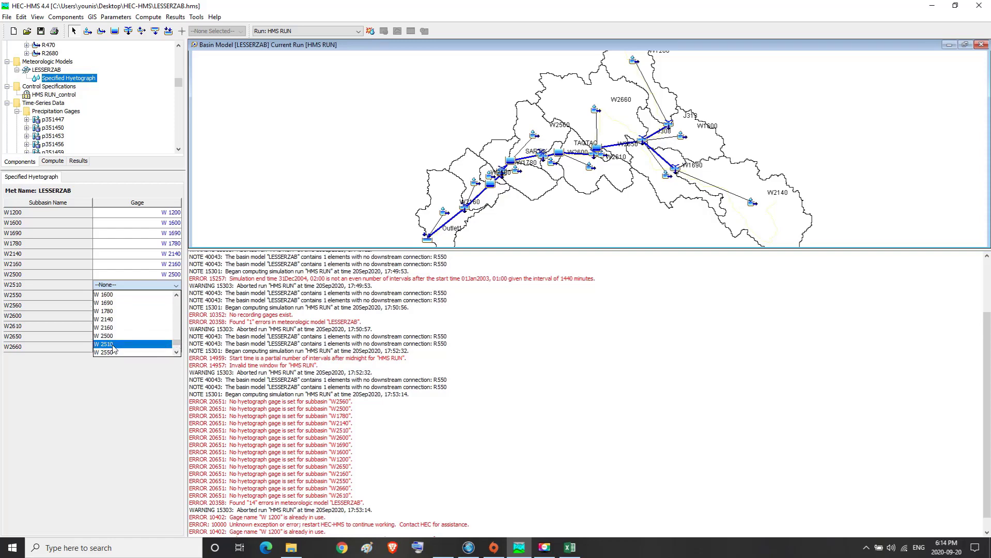
click(113, 344)
click(159, 297)
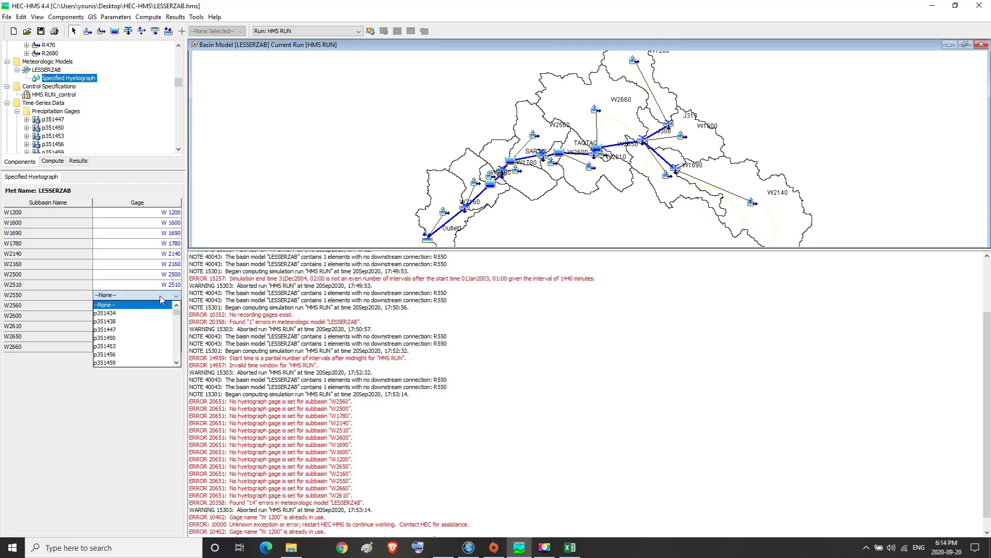
drag(175, 313, 174, 357)
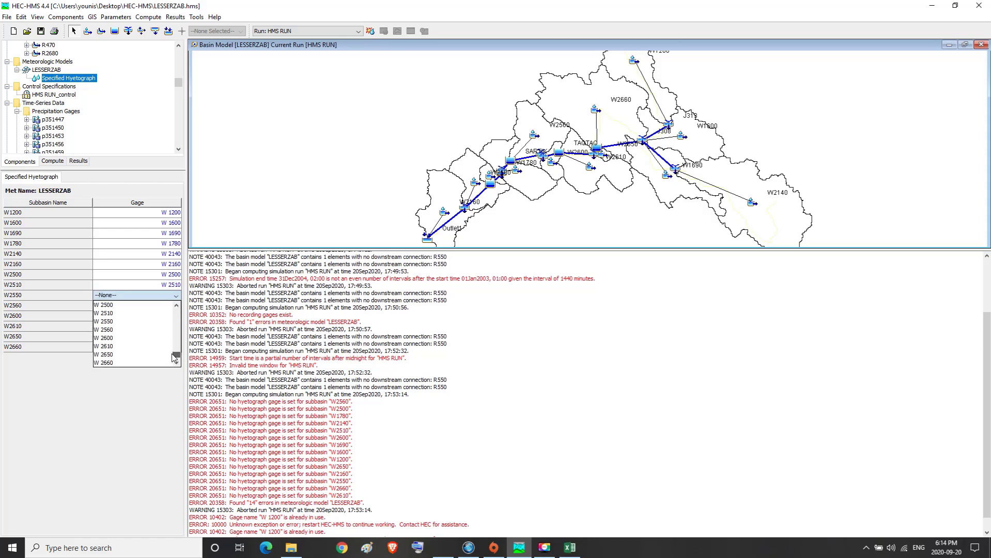
click(110, 323)
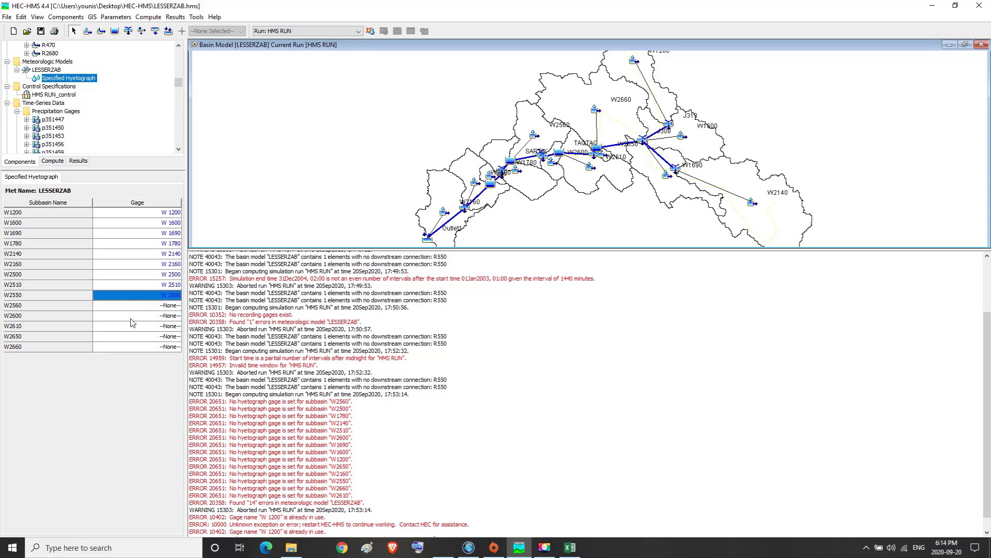
- Assign gage W 2560 to subbasin W2560 and gage W 2600 to subbasin W2600 in the specified hyetograph
click(151, 306)
drag(176, 323, 177, 366)
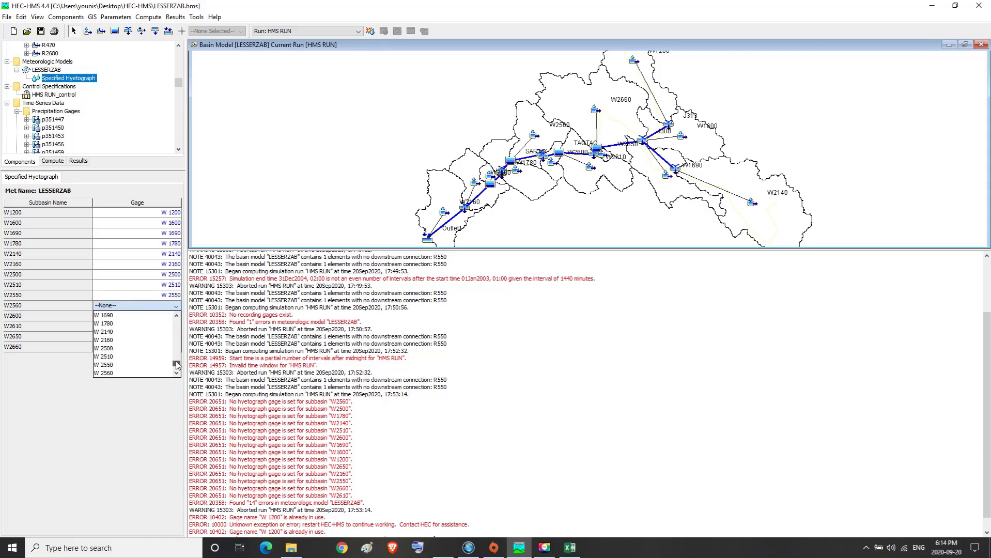
click(114, 372)
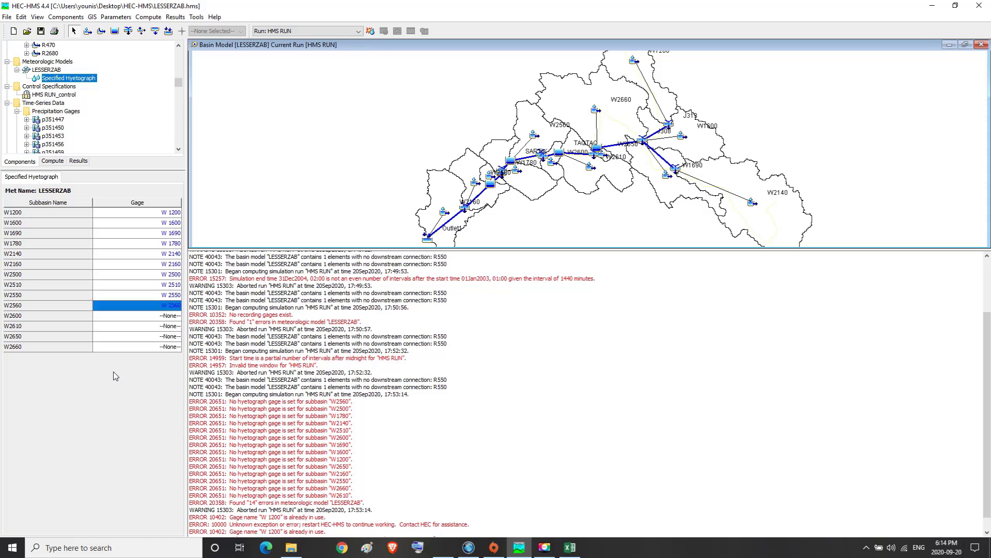
click(146, 318)
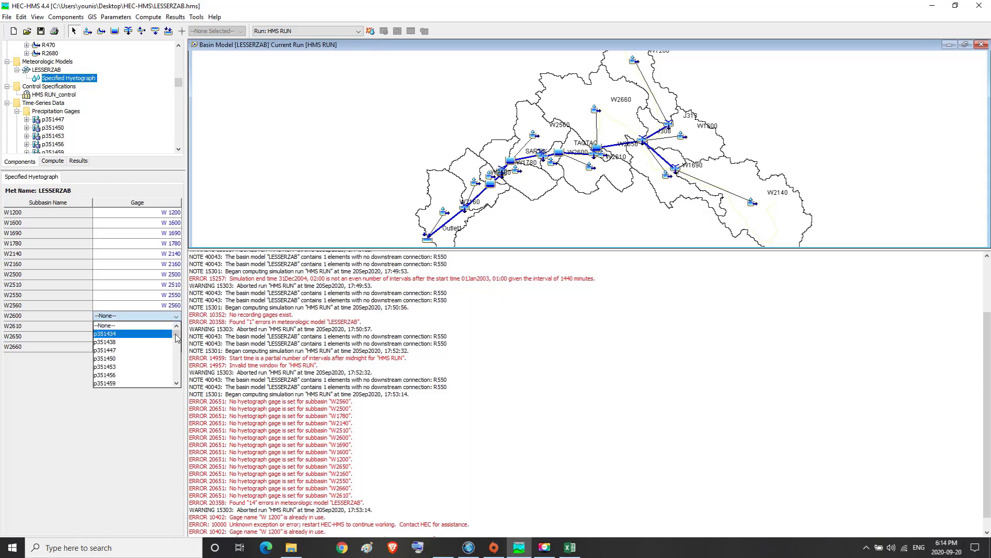
drag(176, 337, 174, 379)
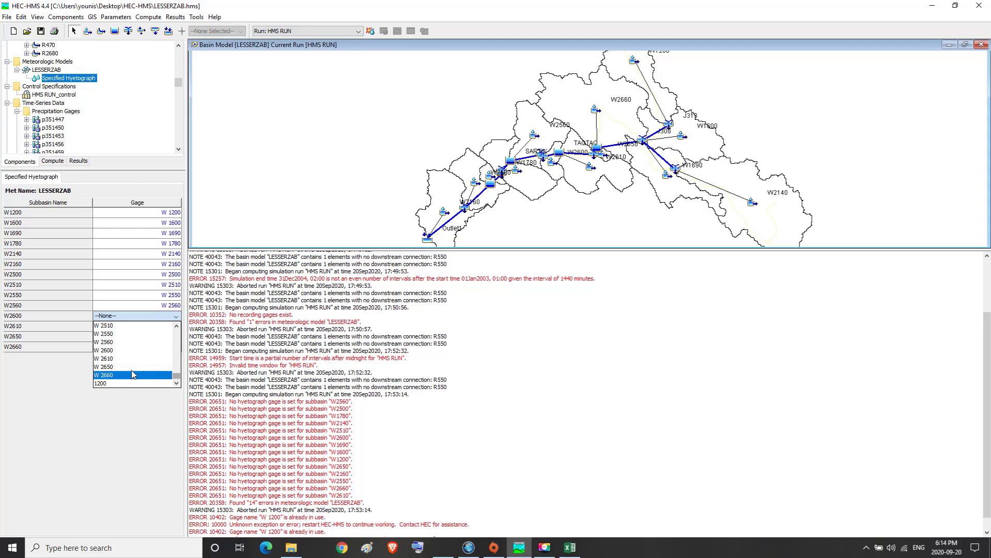
click(112, 351)
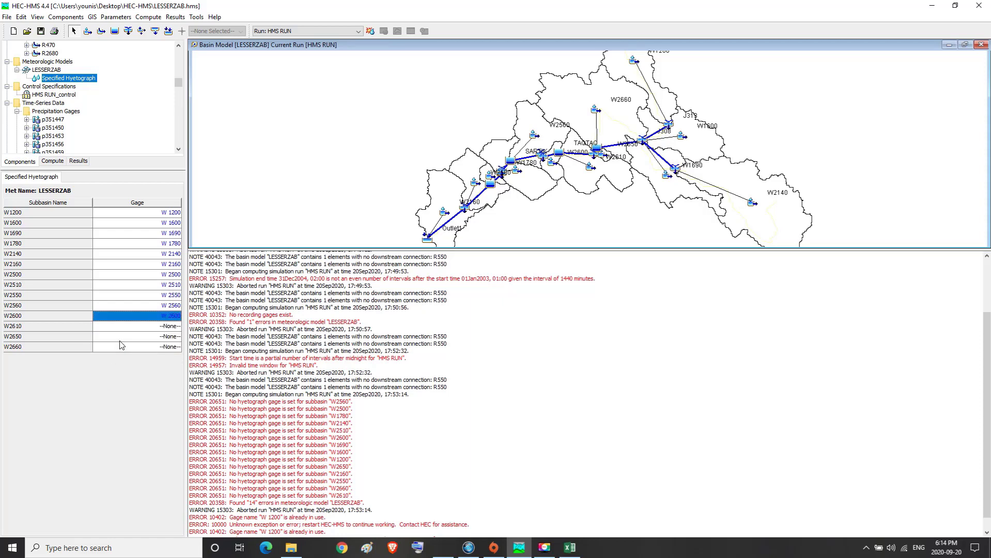
- Assign gage W 2610 to subbasin W2610 and gage W 2650 to subbasin W2650 in the specified hyetograph
click(129, 327)
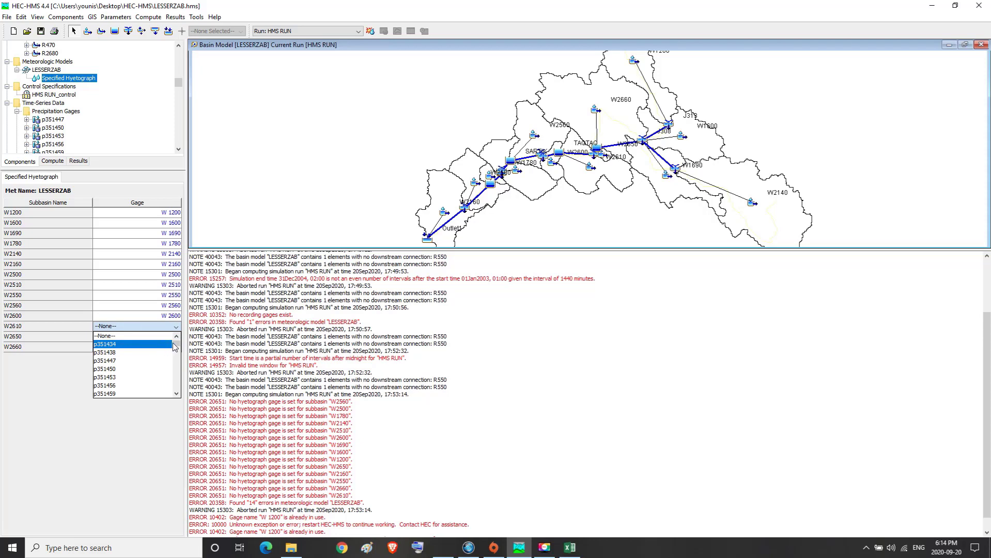
drag(177, 345, 172, 387)
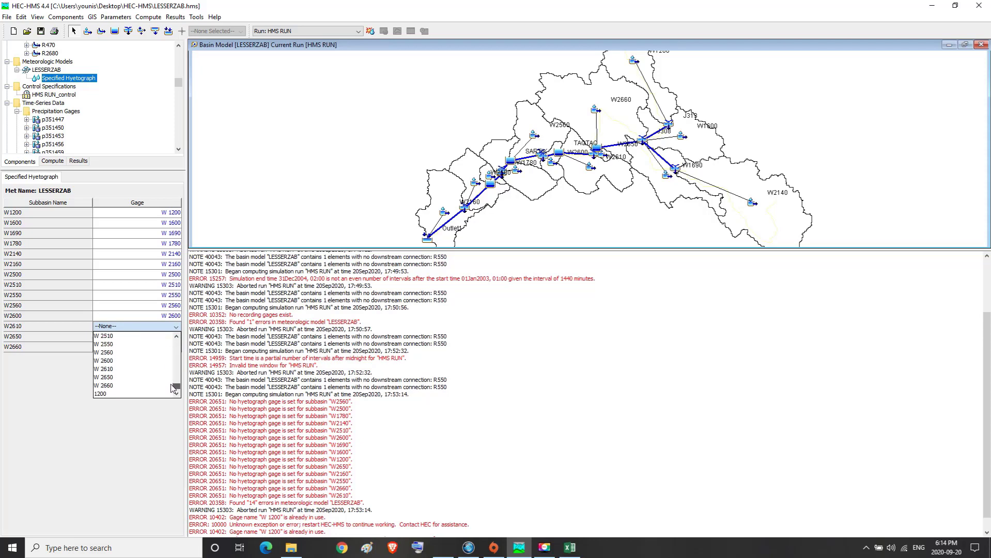
click(117, 370)
click(154, 337)
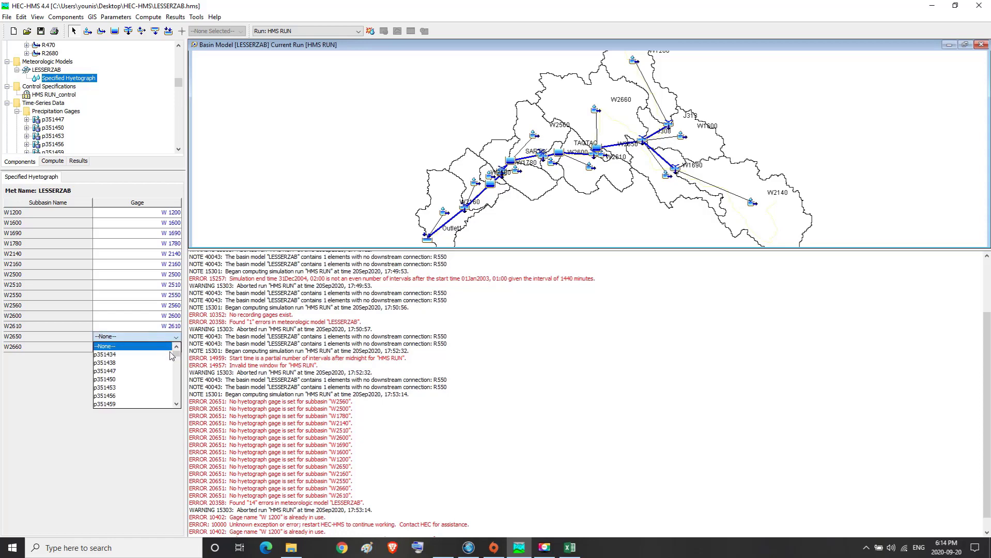
drag(172, 355, 173, 398)
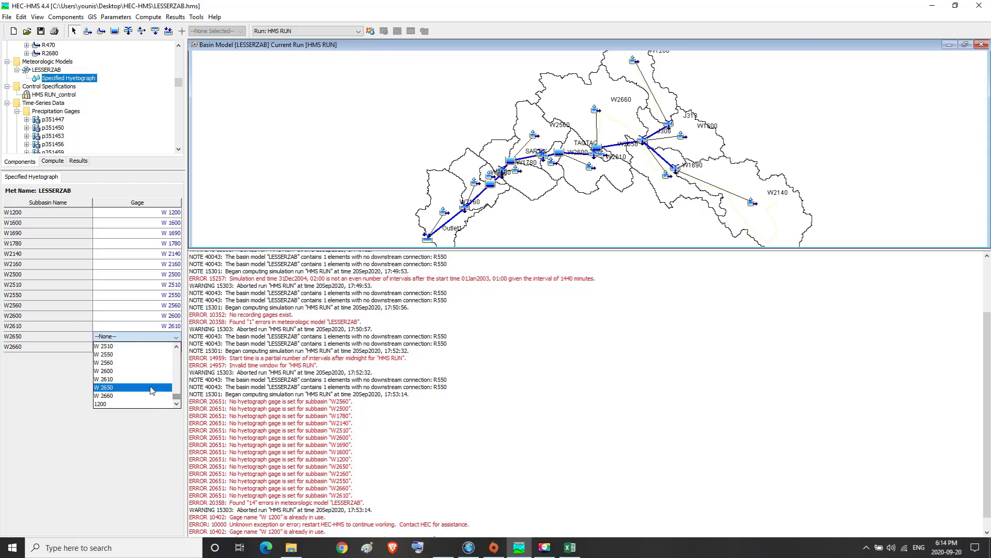
click(125, 388)
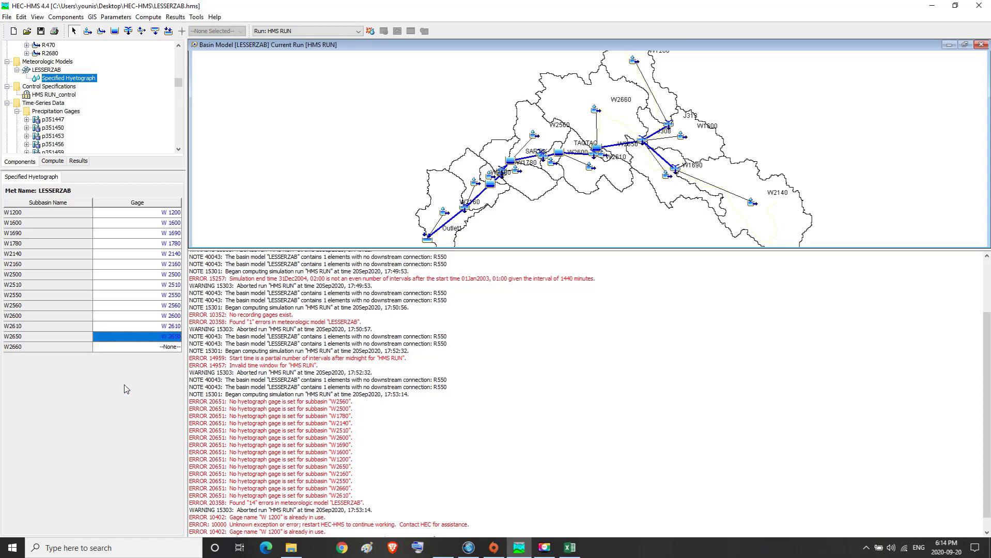
- Assign gage W 2660 to subbasin W2660 and check the table against the missing-gage errors in the message log
click(148, 349)
drag(177, 361, 178, 412)
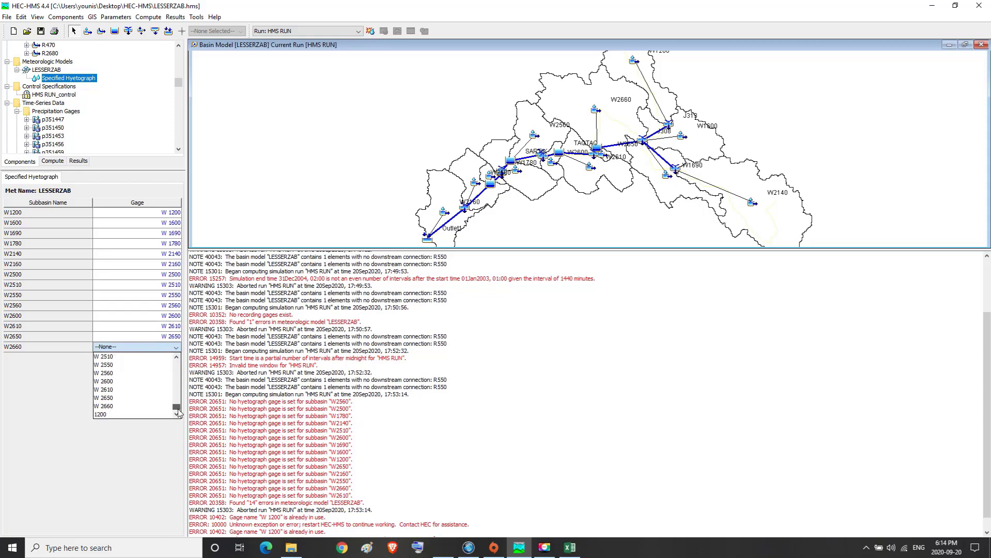
click(115, 405)
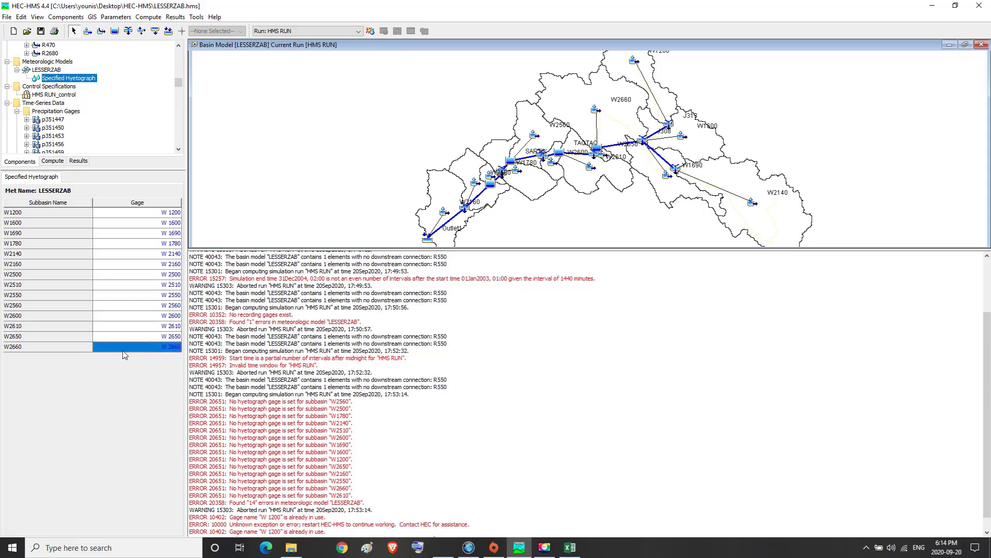
click(67, 213)
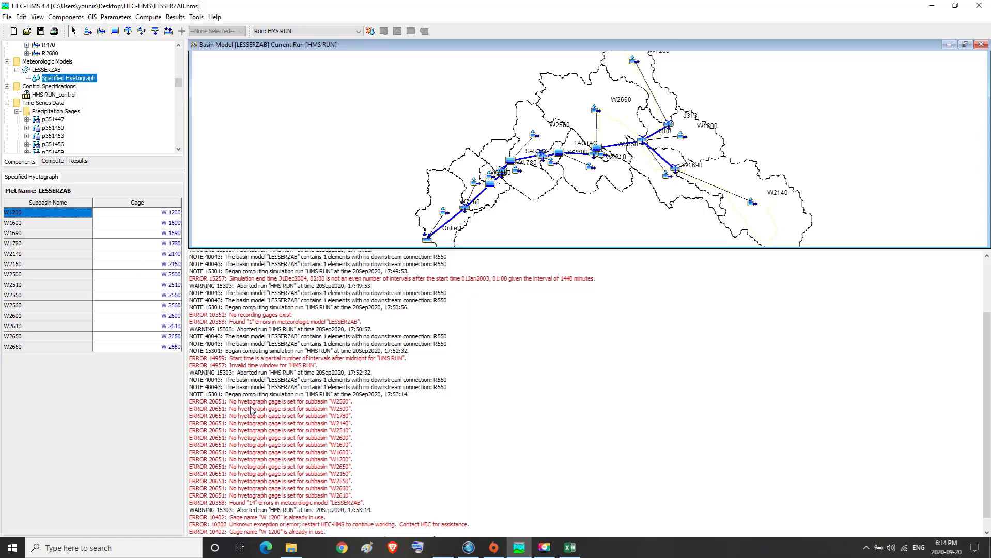
drag(239, 402, 380, 504)
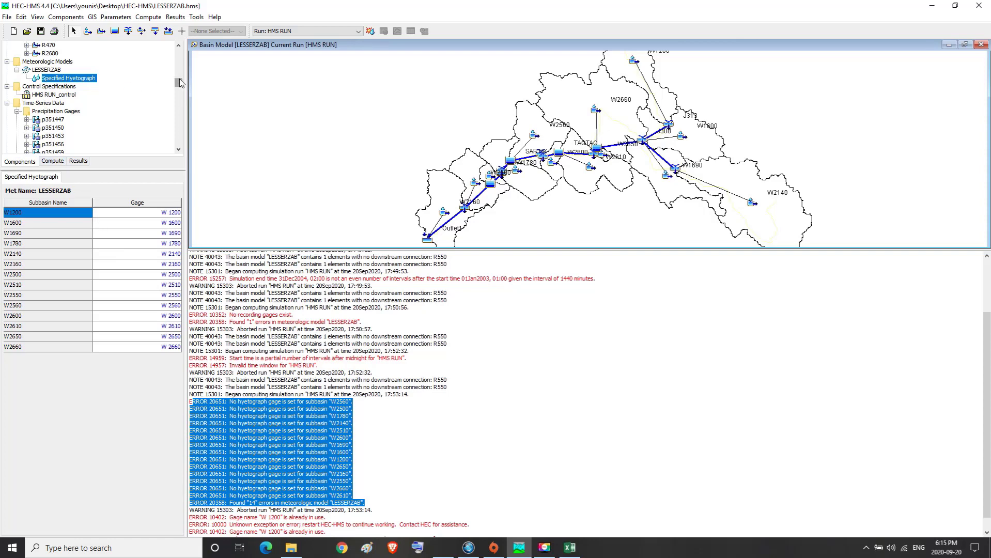
- Open the LESSERZAB basin model's settings and save the project
scroll(180, 77, up, 10)
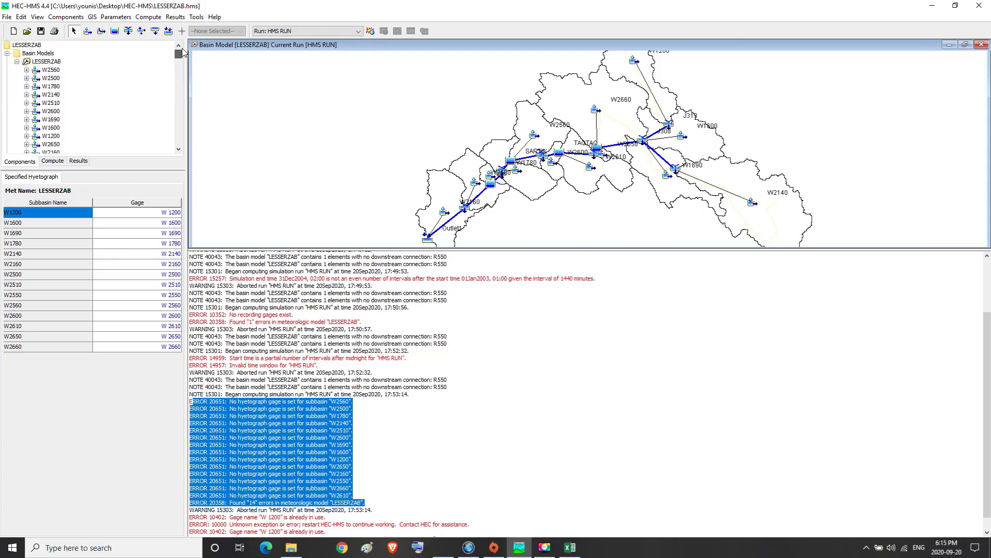
click(39, 62)
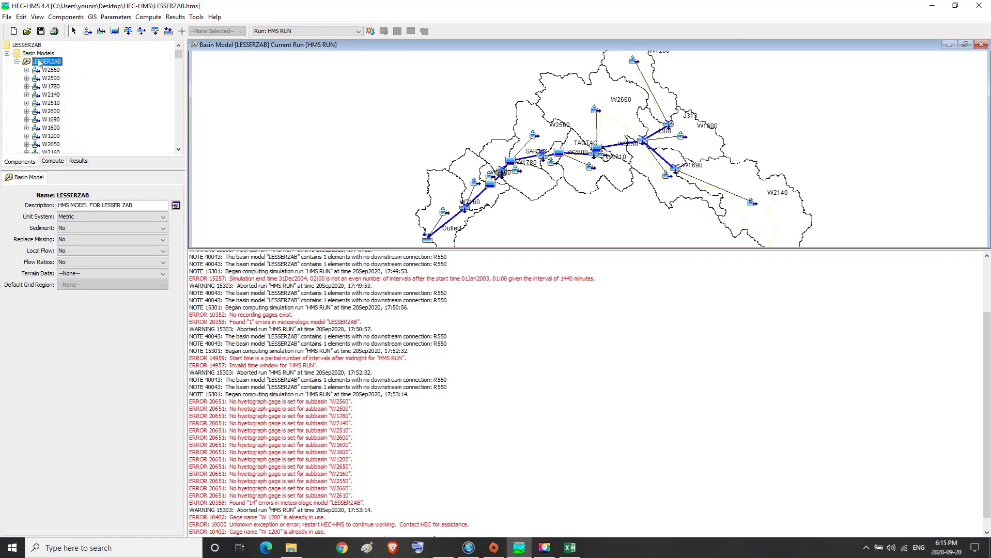
click(42, 33)
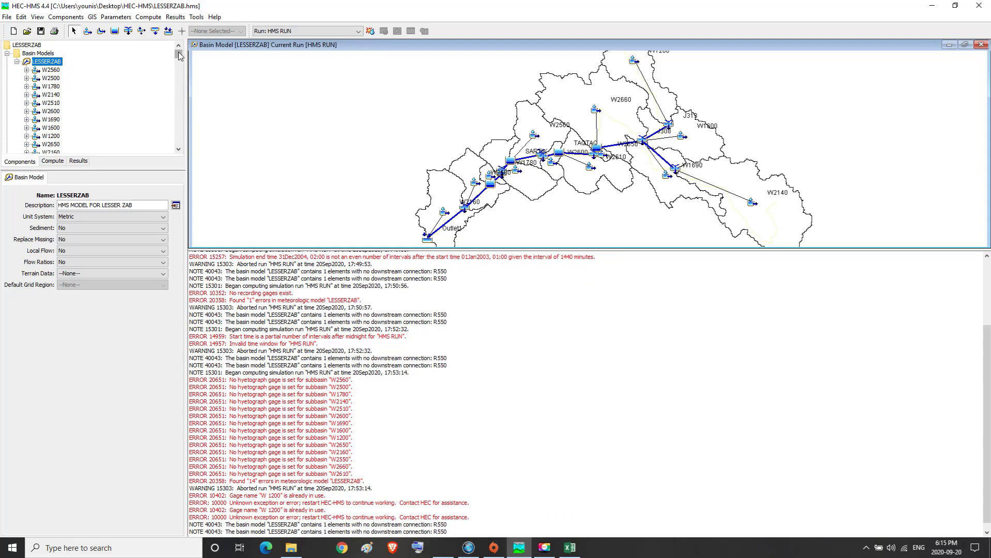
- Open the HMS RUN_control control specifications and compute the simulation run HMS RUN
drag(180, 56, 181, 79)
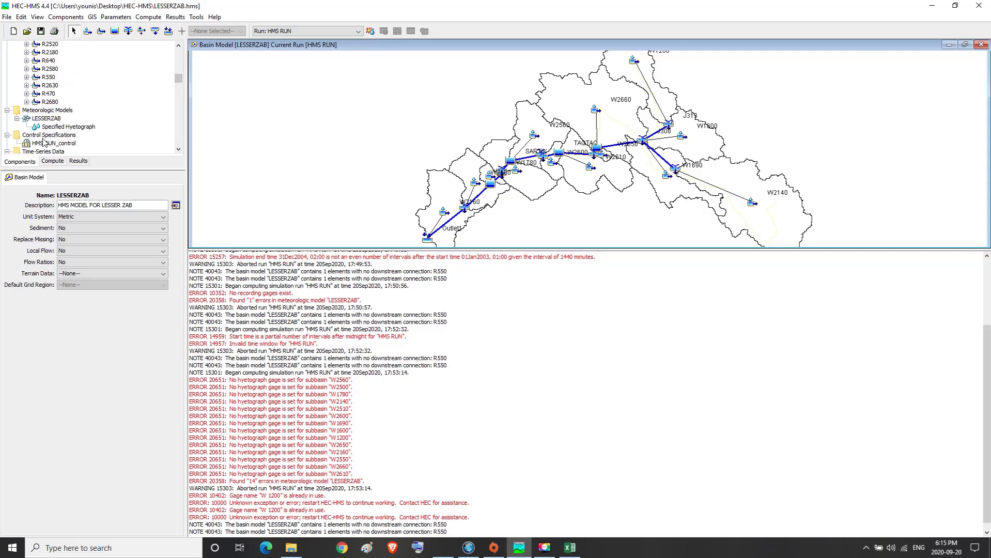
click(46, 144)
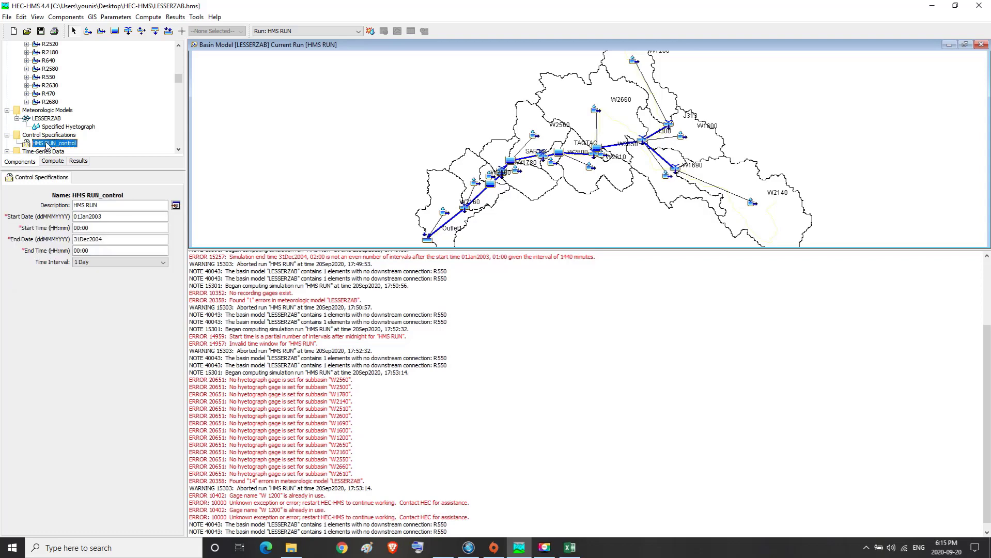
click(371, 31)
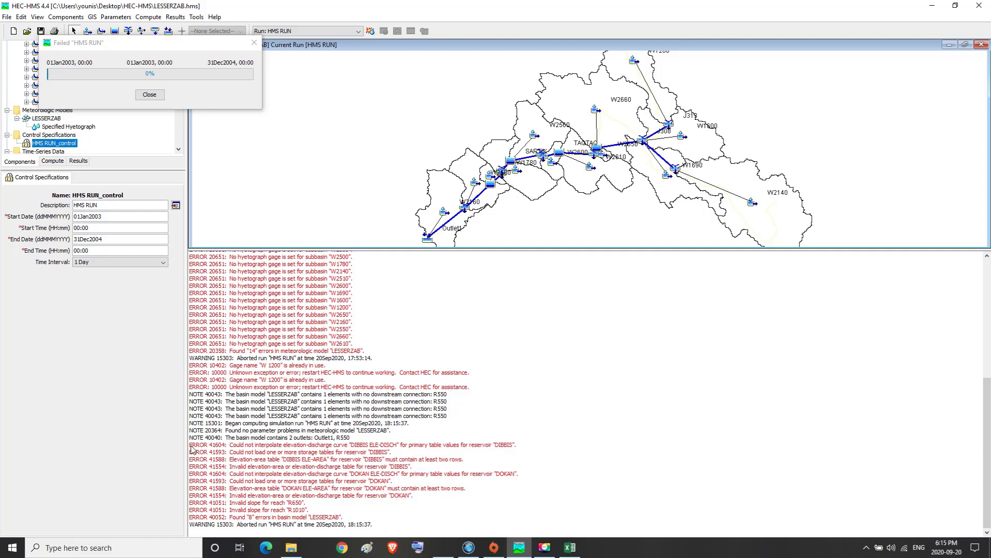
- Close the run's progress window and examine the new basin model errors in the message log against the earlier hyetograph gage errors
drag(191, 447, 505, 456)
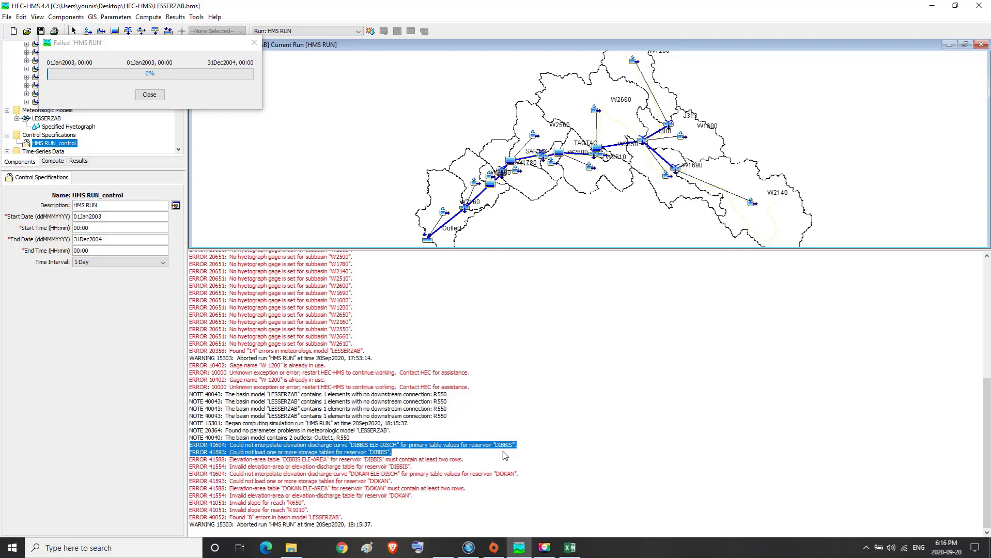
drag(505, 456, 440, 518)
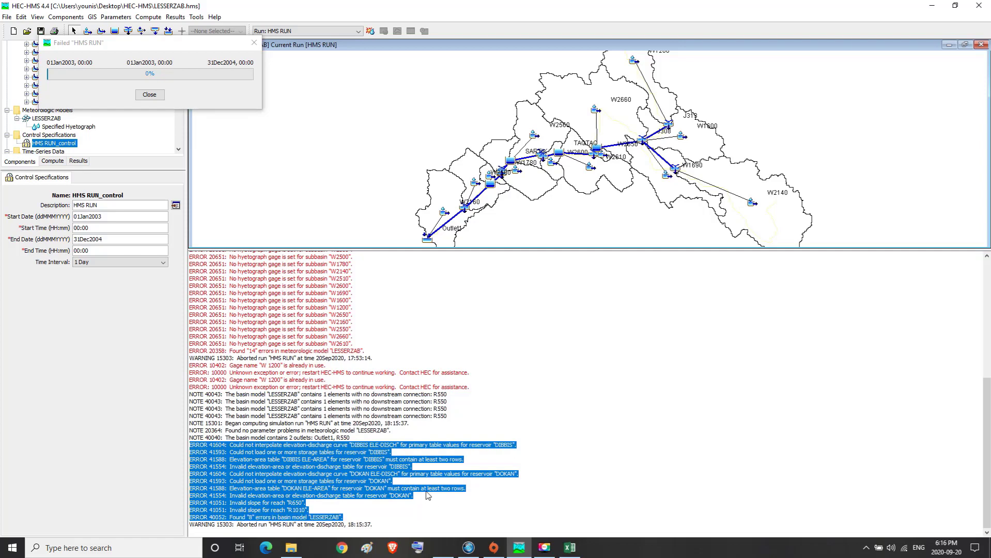
click(254, 42)
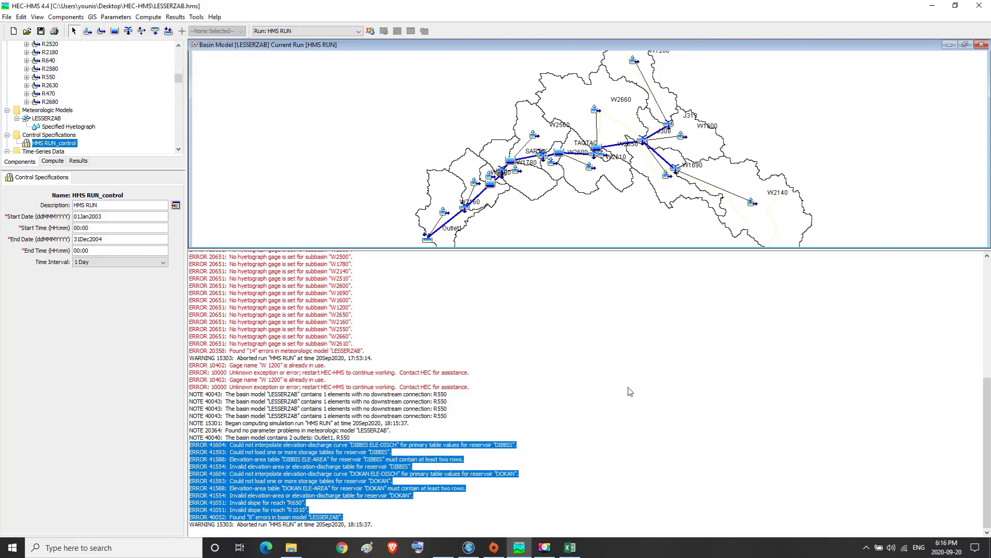
click(986, 256)
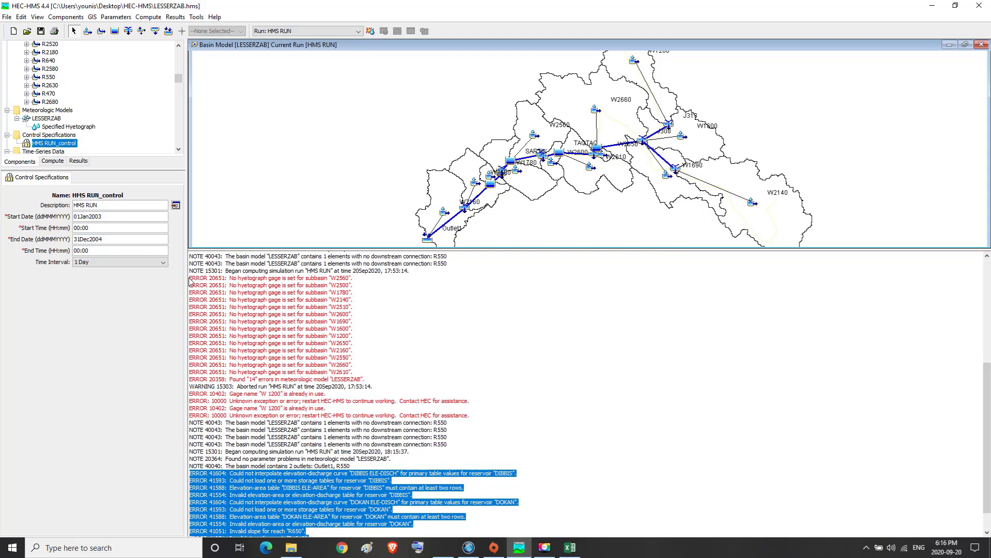
drag(190, 279, 368, 385)
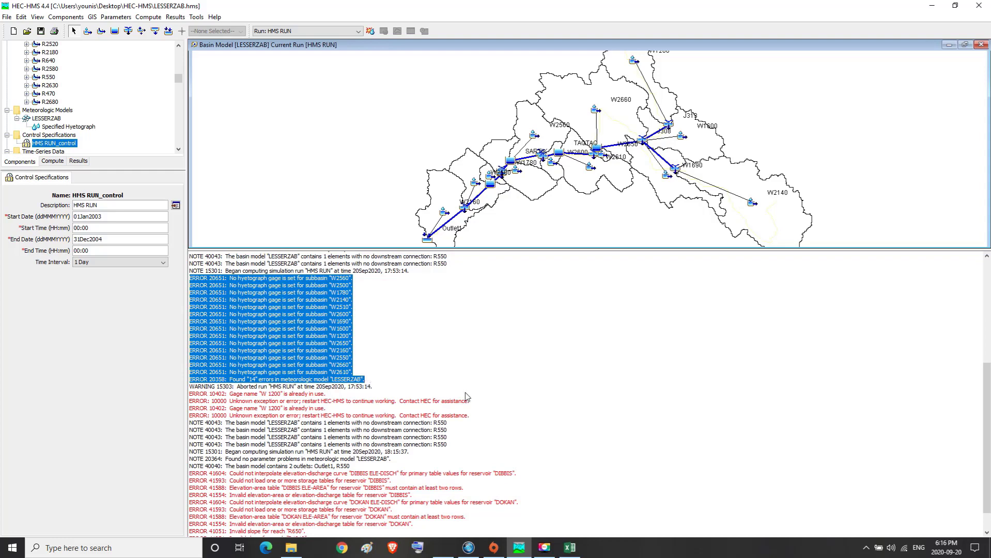
drag(987, 369, 987, 384)
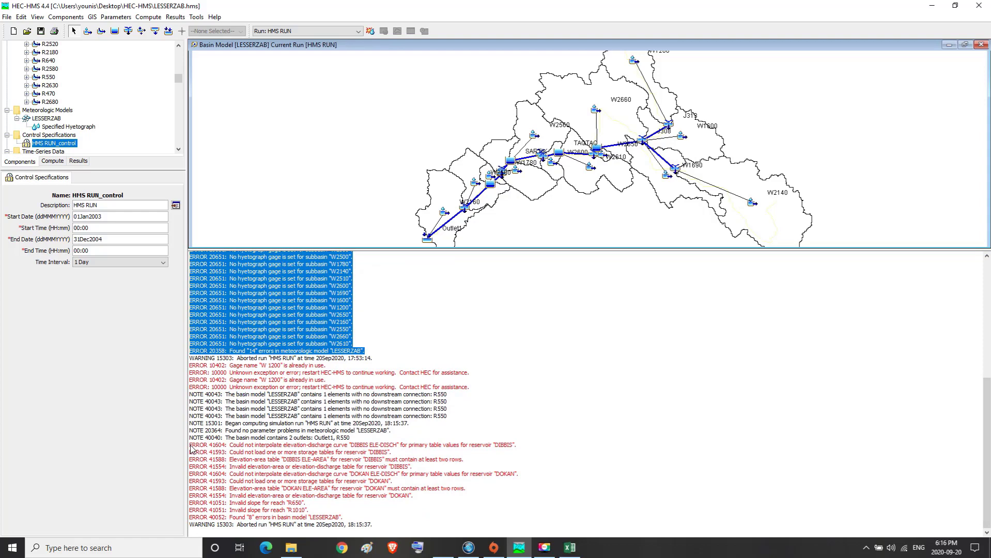
drag(190, 447, 348, 518)
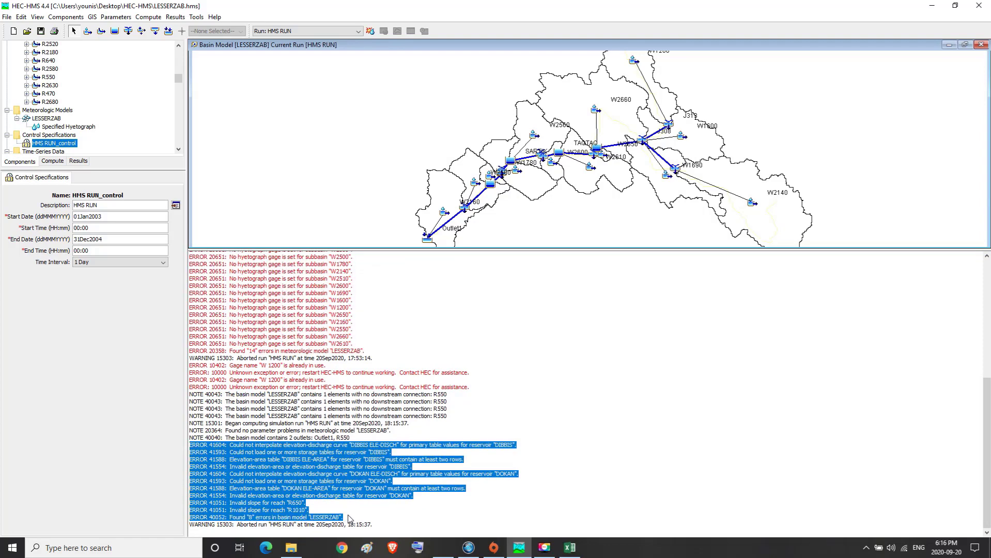
click(403, 453)
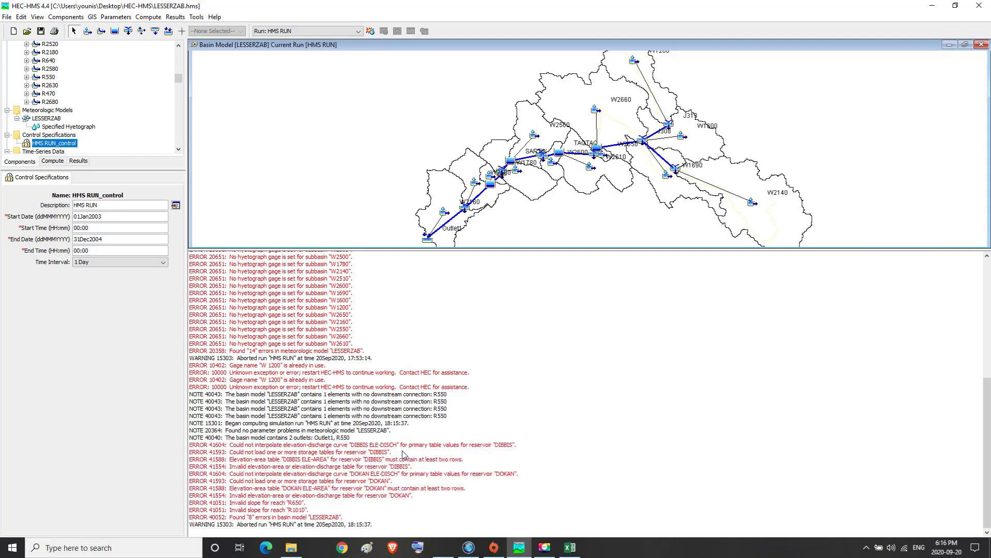